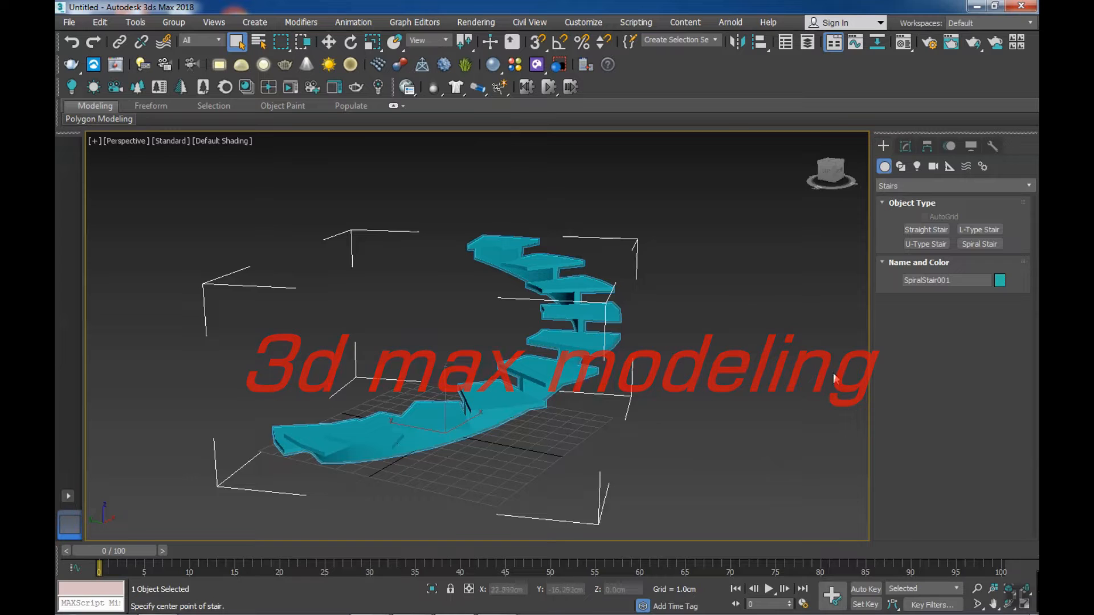
- Set the spiral stair's type to Closed and enable its stringers and center pole
click(904, 147)
click(569, 343)
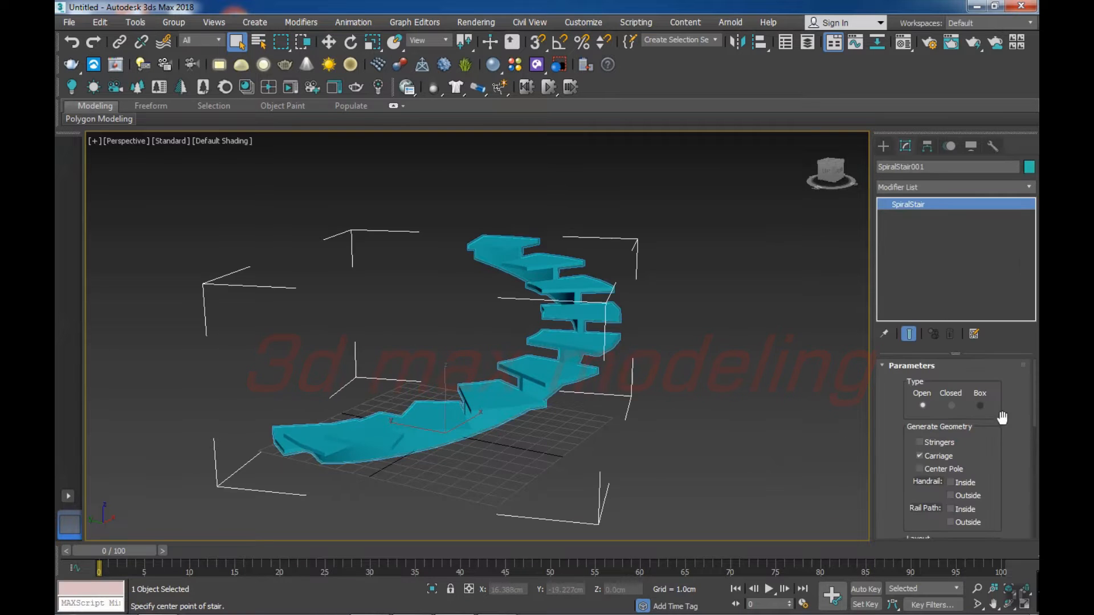
click(952, 406)
alt+middle_drag(558, 382, 701, 399)
click(920, 442)
click(920, 443)
click(920, 442)
click(919, 469)
- Set the stair layout's radius to 500 cm and its revolutions to 1.0
scroll(546, 431, up, 5)
scroll(546, 431, down, 5)
scroll(983, 447, down, 3)
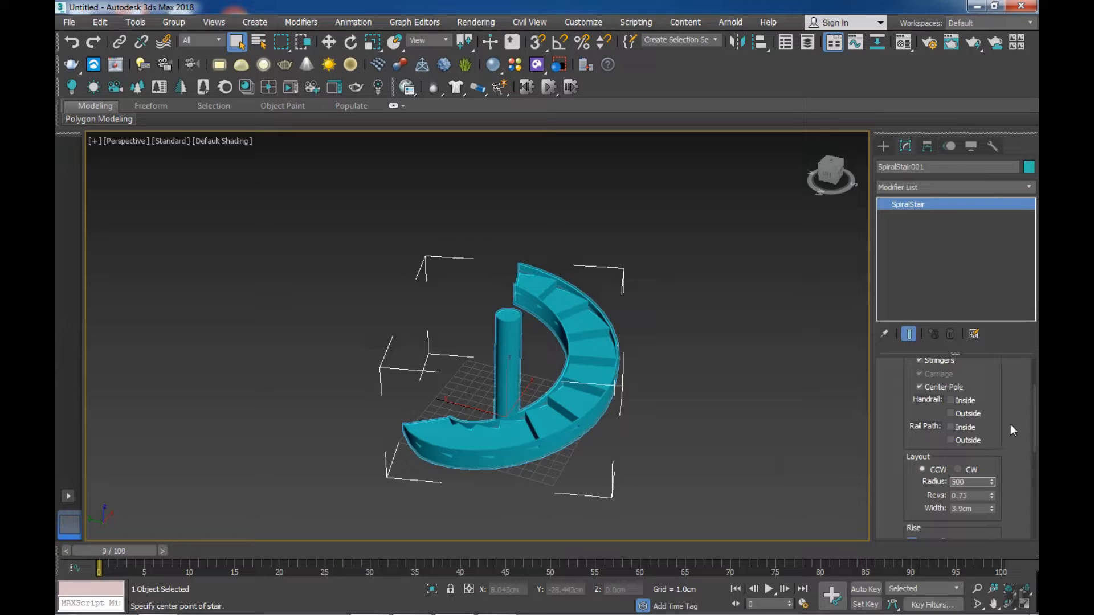
key(Return)
scroll(635, 384, down, 6)
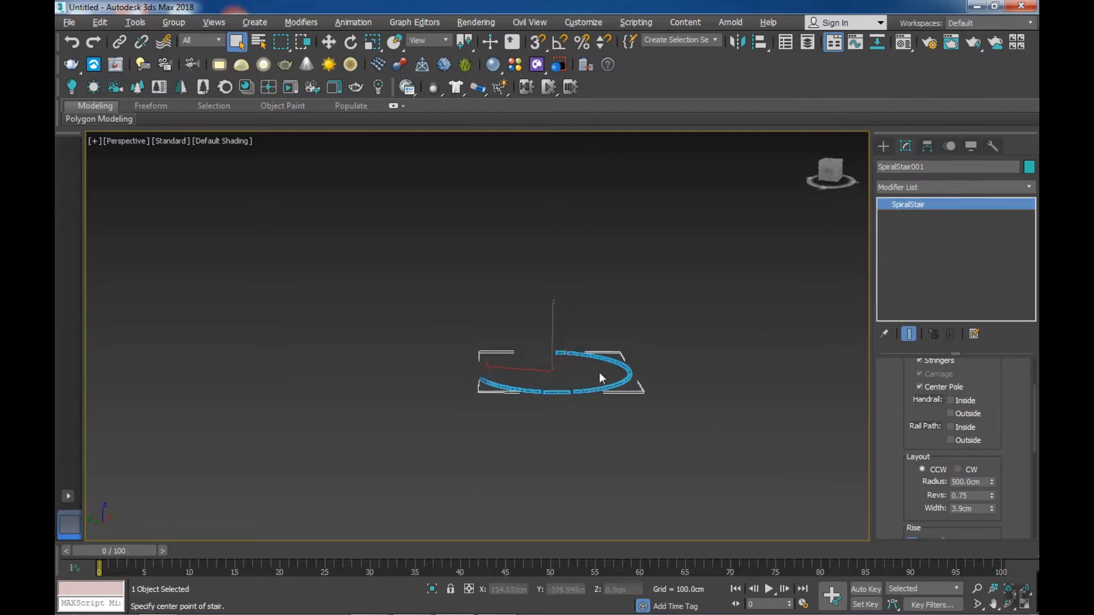
alt+middle_drag(600, 373, 589, 388)
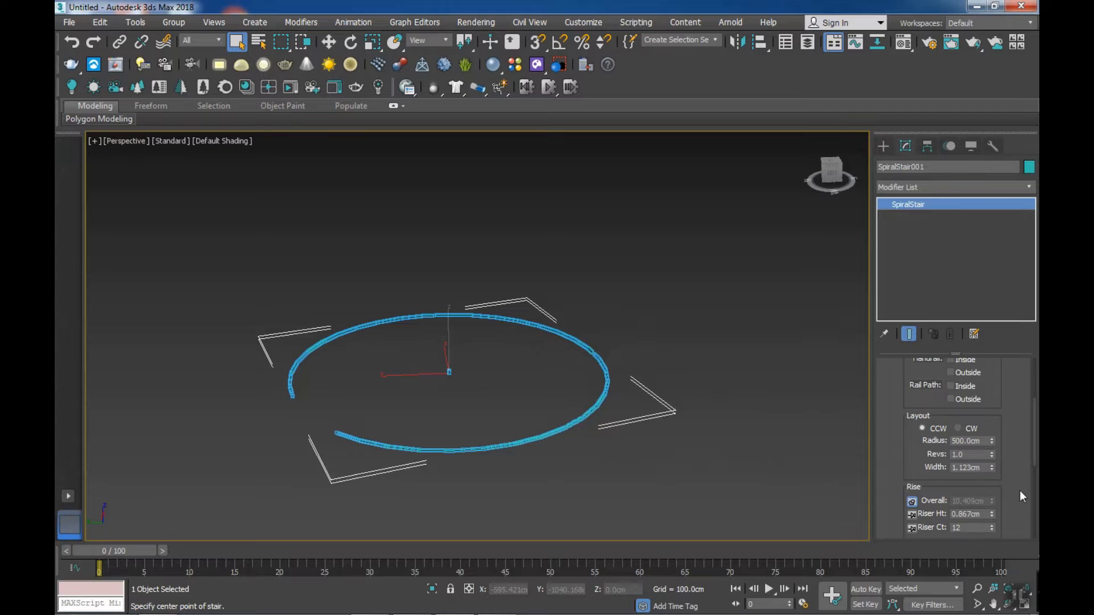
- Pin the riser count and set the stair's overall rise to 1200 cm
scroll(968, 493, down, 1)
click(912, 507)
text(12)
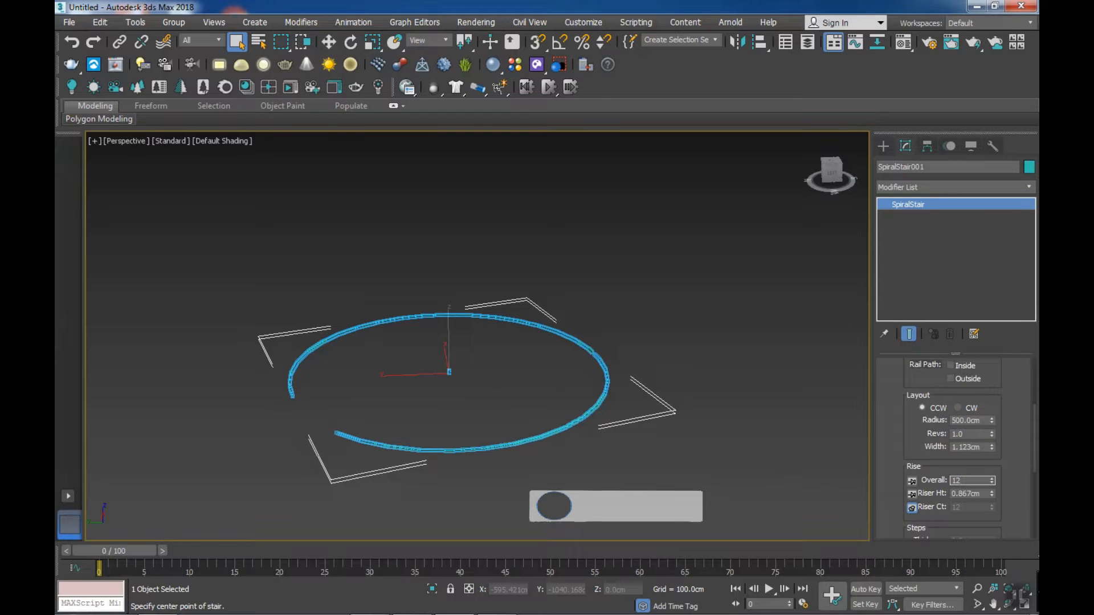
text(0000)
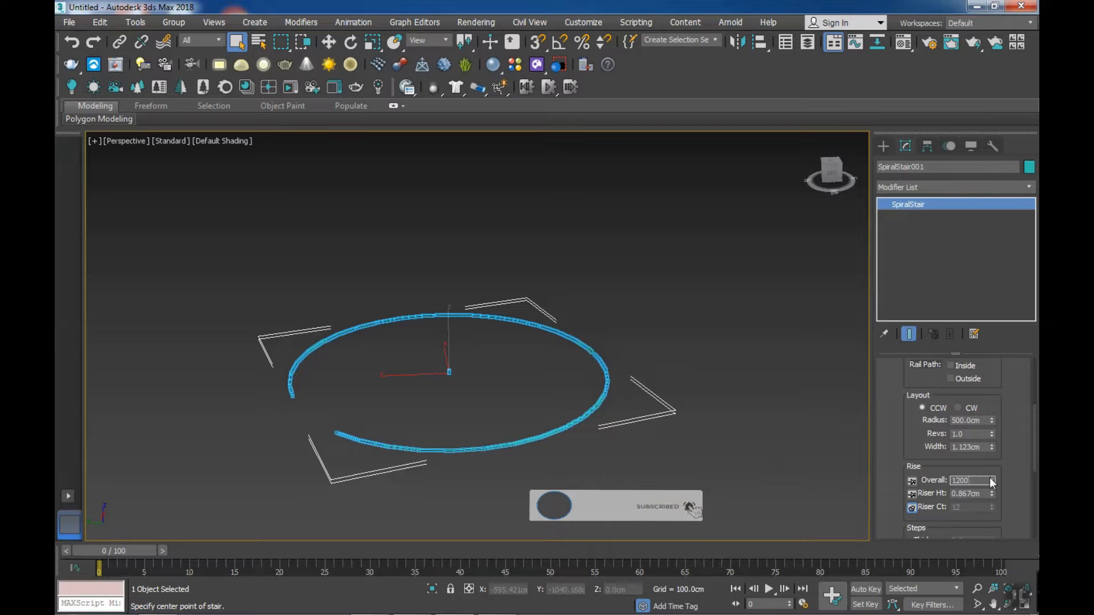
key(BackSpace)
key(Return)
key(z)
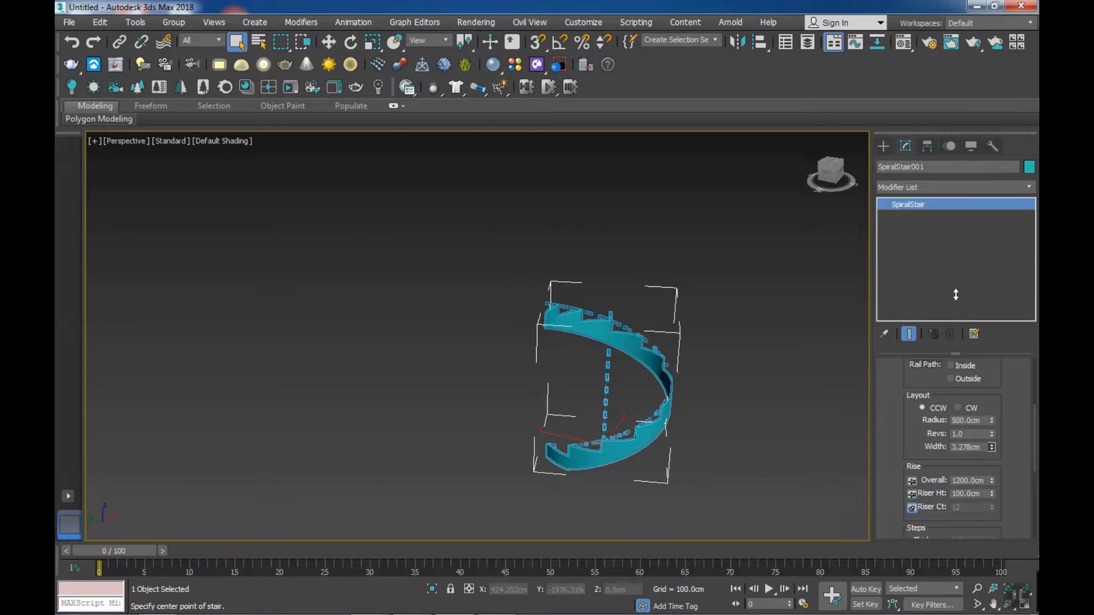
- Set the stair's layout width to 200 cm
scroll(700, 405, up, 10)
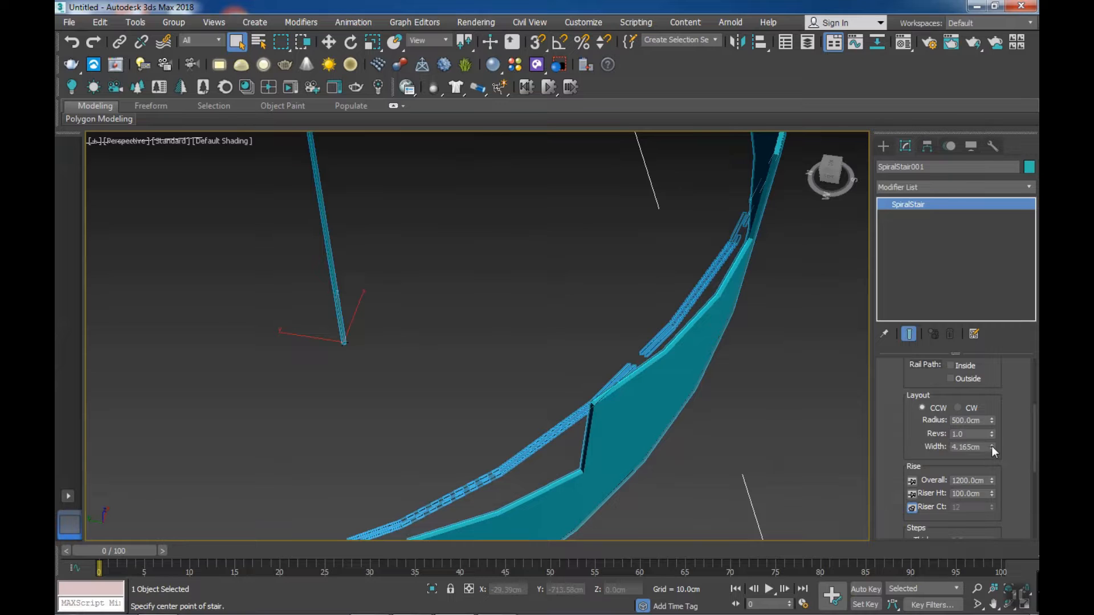
drag(991, 447, 991, 427)
double_click(966, 447)
text(200)
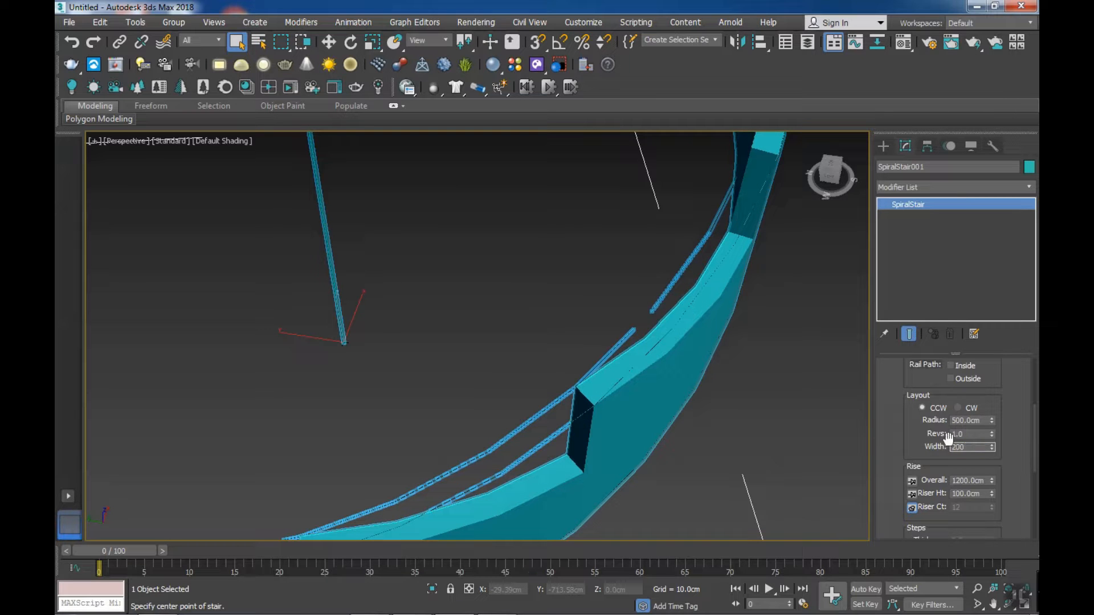
key(Return)
key(z)
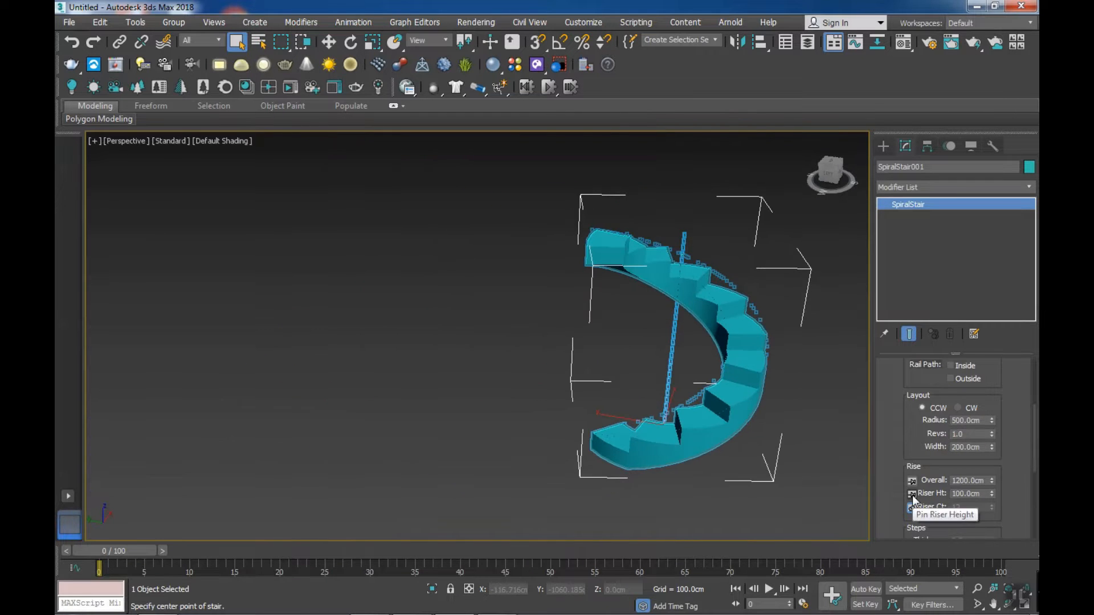
- Try a riser height of 18 cm with the riser count pinned, and restore the overall rise of 1200 cm
double_click(967, 493)
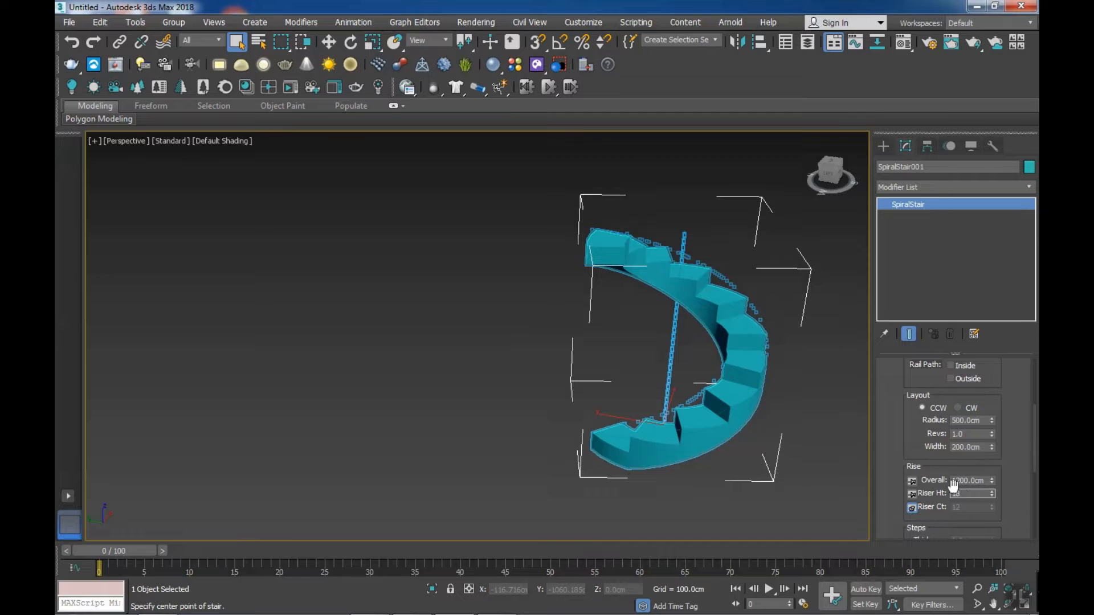
text(18)
key(Return)
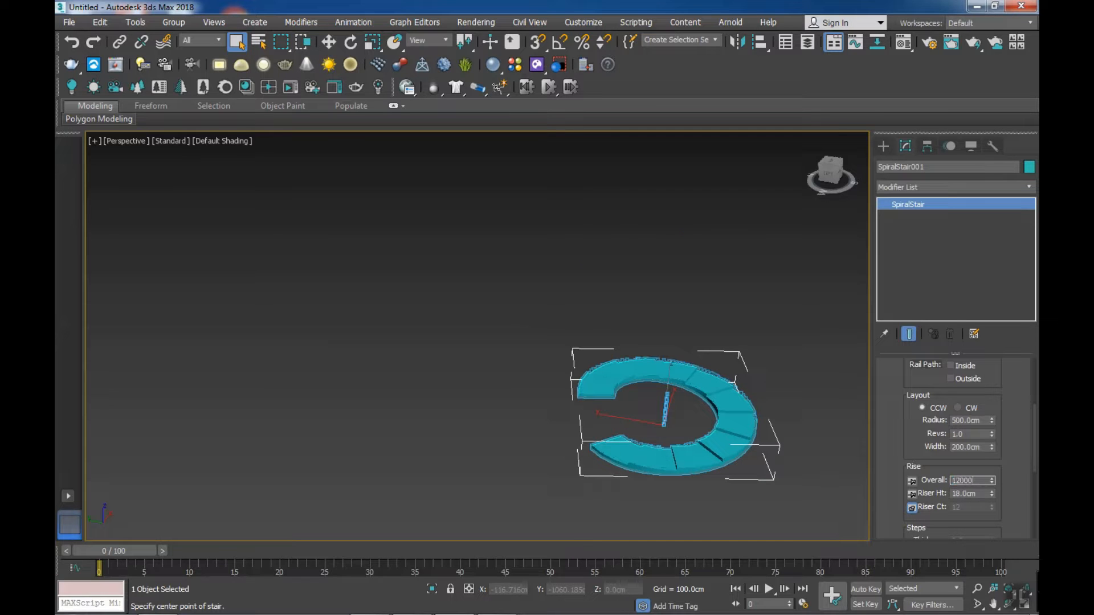
click(914, 509)
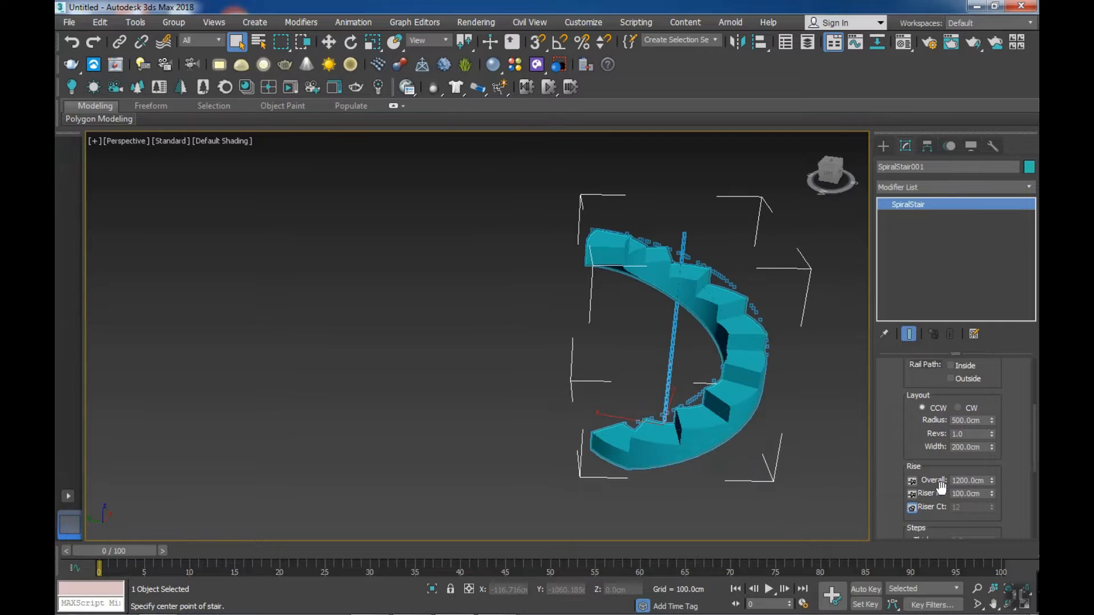
- Pin the riser height and set the riser count to 65
click(910, 509)
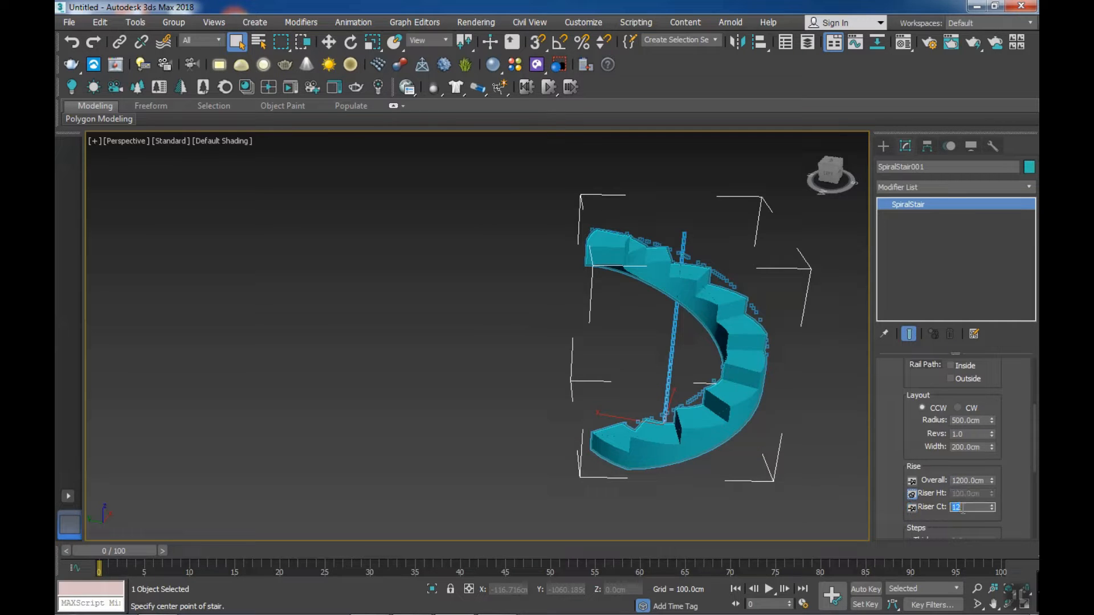
text(57)
key(Return)
- Set the riser height to about 18 cm with the overall rise pinned, and the overall rise to 1200 cm with the riser height pinned
click(912, 481)
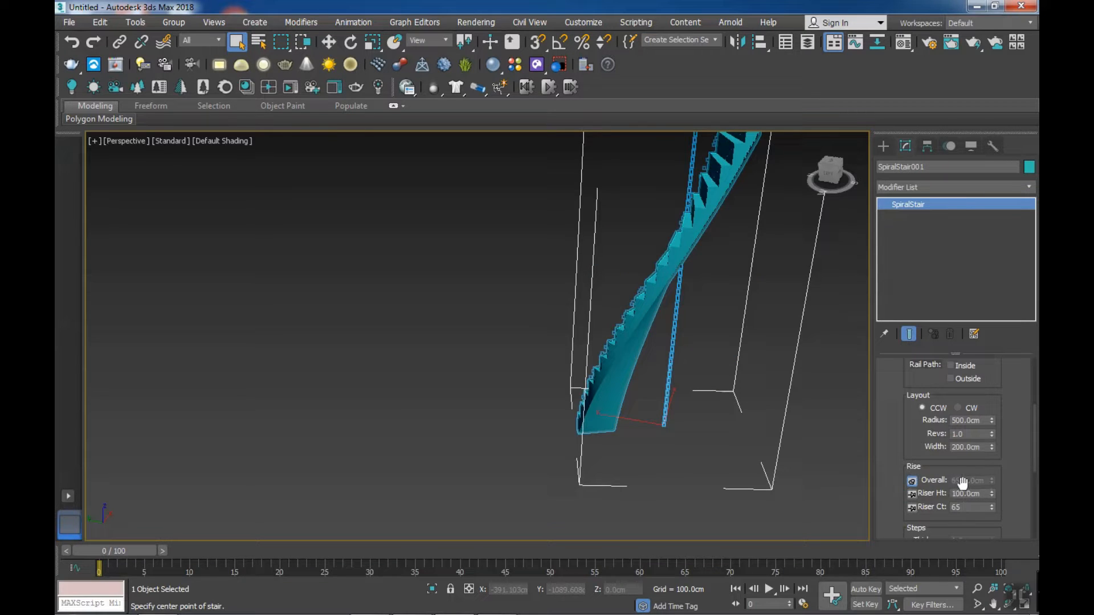
click(912, 494)
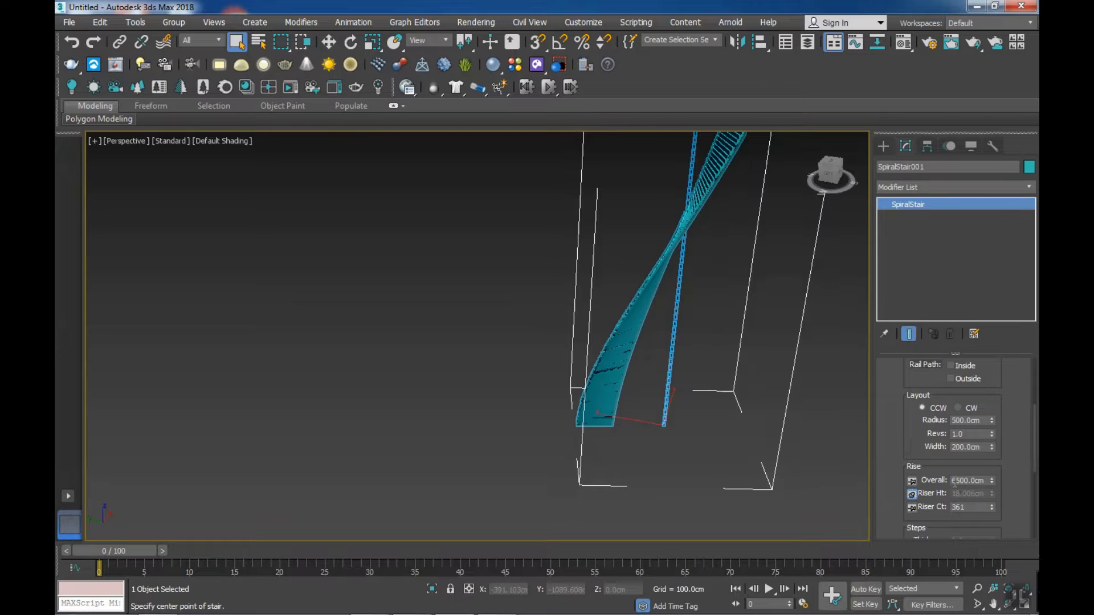
text(1)
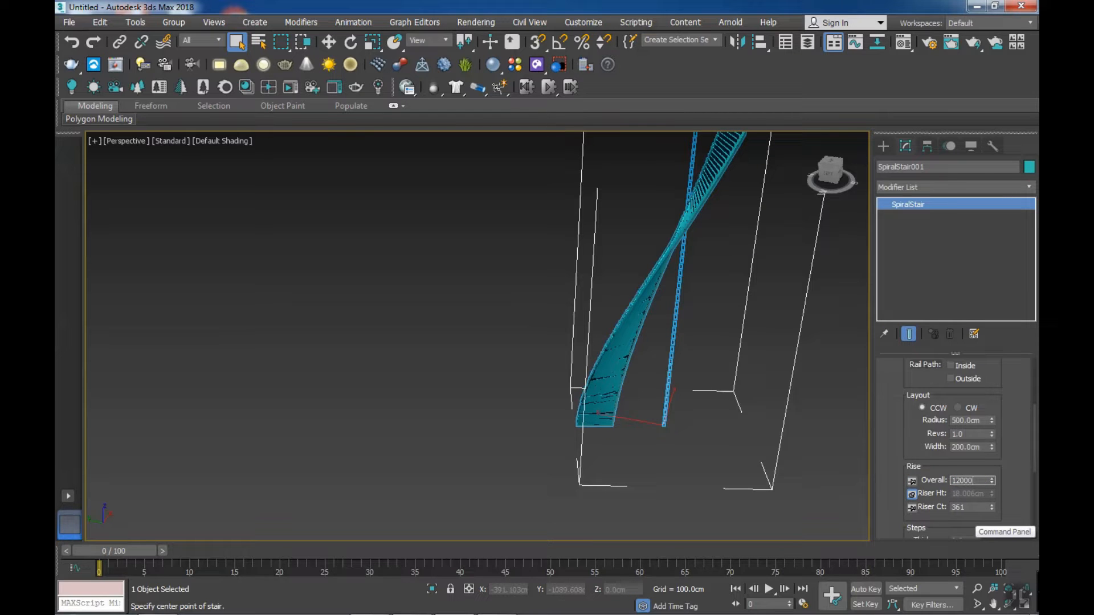
text(200)
key(Return)
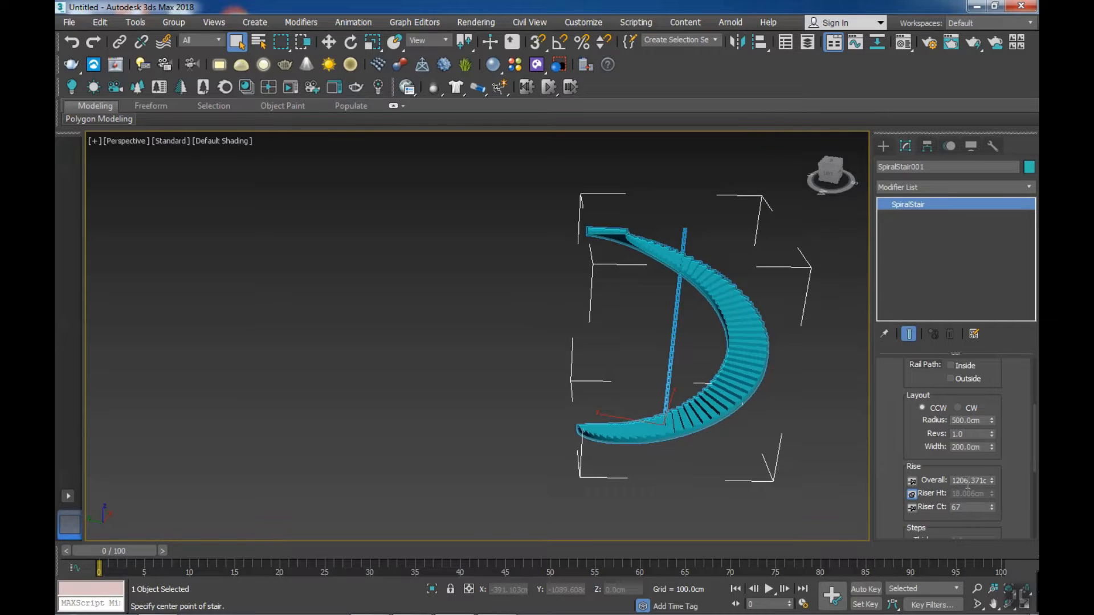
alt+middle_drag(715, 456, 623, 449)
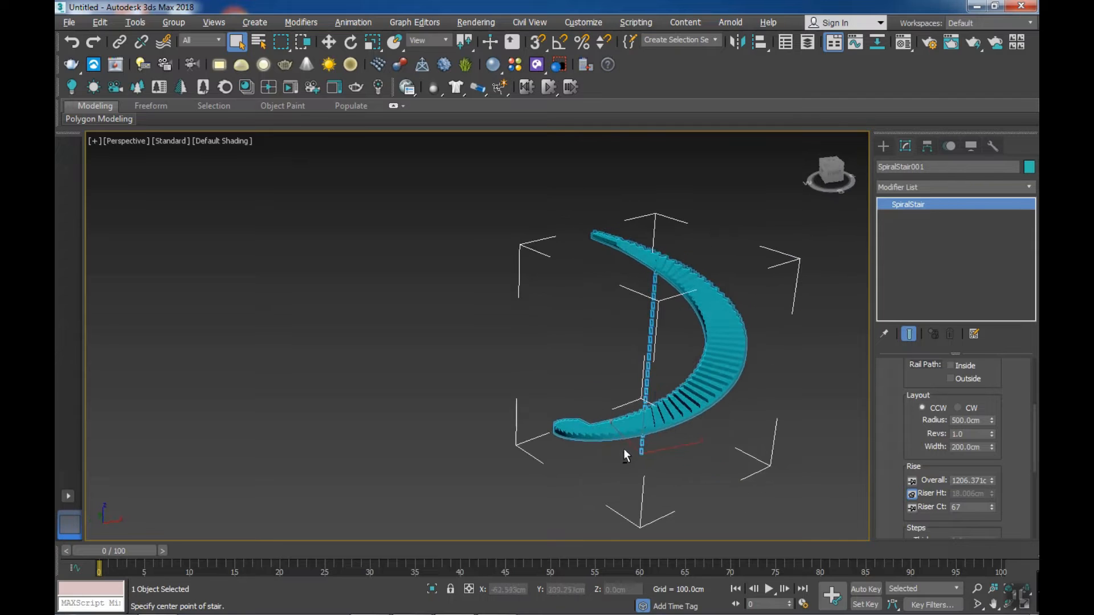
- Pin the riser count again and set the overall rise to exactly 1200 cm
click(912, 508)
double_click(967, 478)
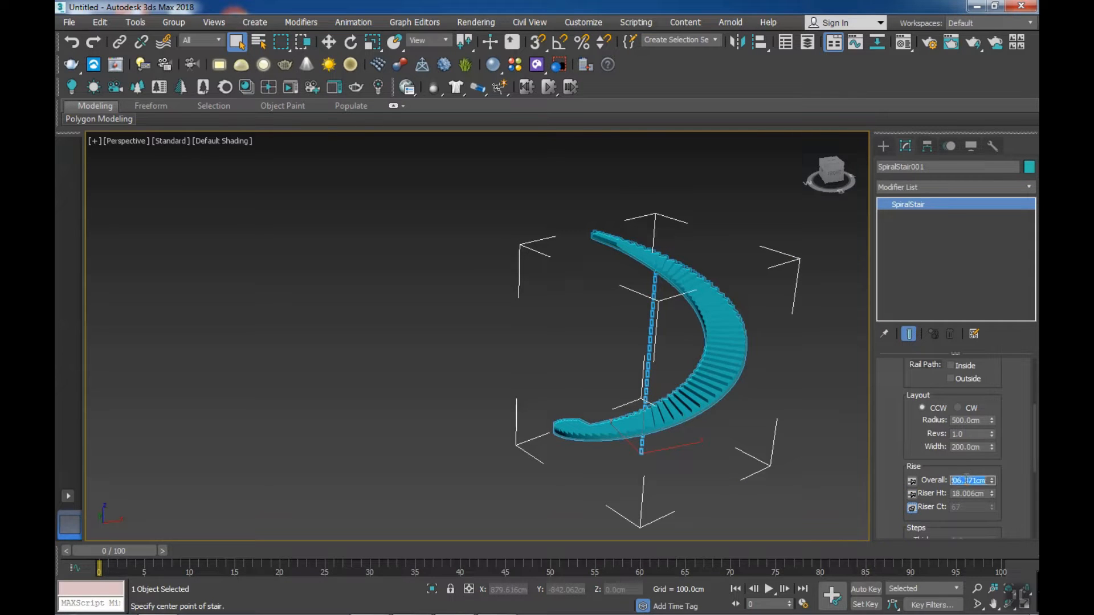
text(1200)
key(Return)
alt+middle_drag(701, 462, 673, 444)
scroll(700, 453, up, 5)
scroll(678, 444, down, 6)
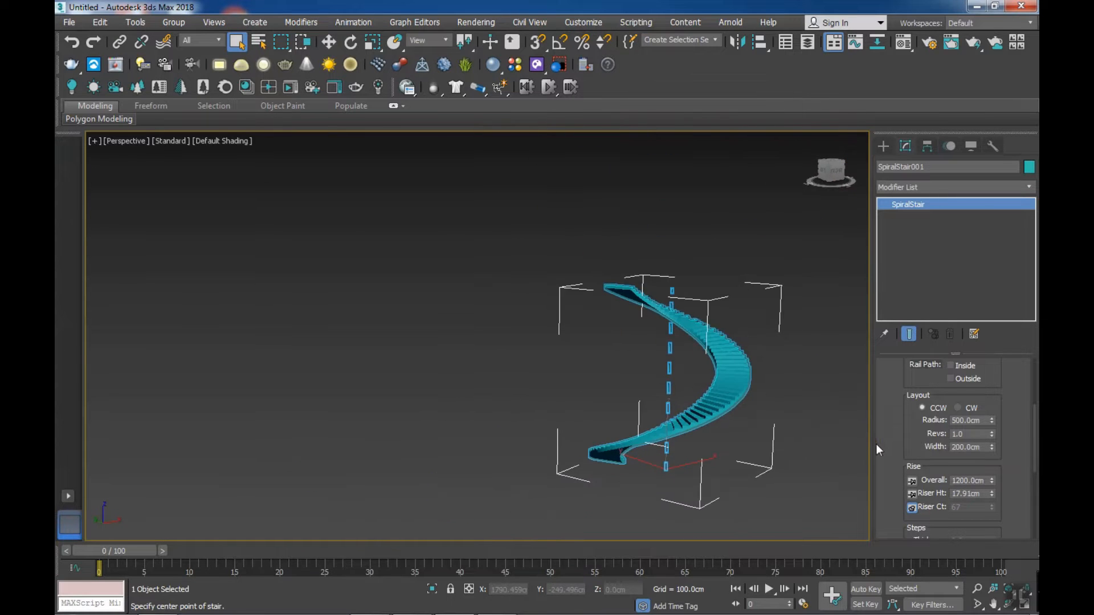
- Try the clockwise stair direction and switch back to counter-clockwise
click(963, 409)
click(922, 408)
scroll(882, 474, down, 3)
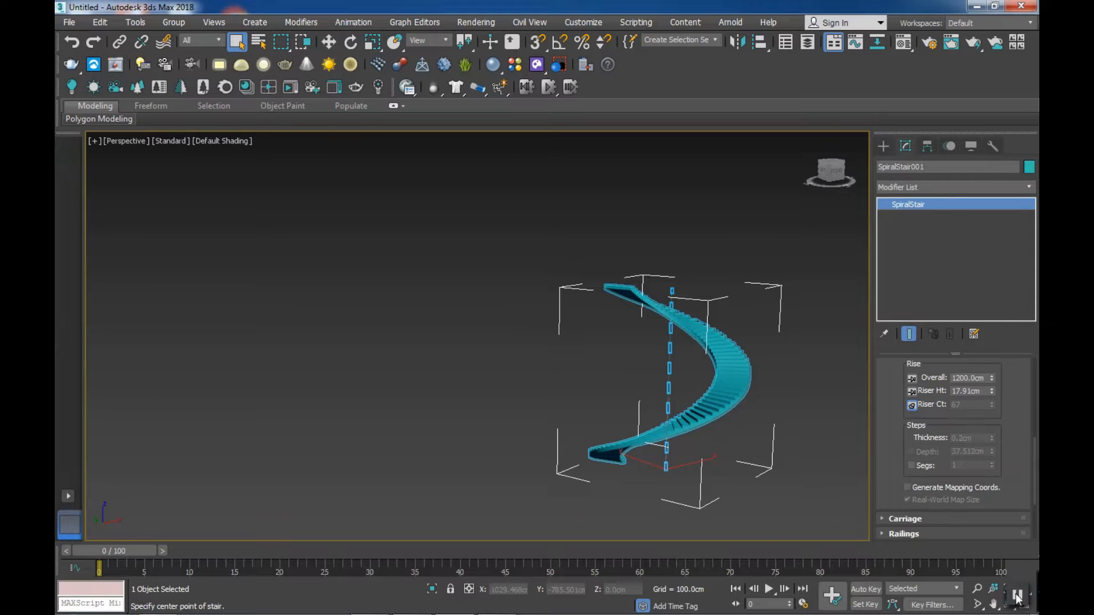
- Expand the stringer parameters and set the stringers' offset to 110 cm
scroll(887, 476, down, 3)
click(885, 429)
click(885, 429)
click(882, 445)
alt+middle_drag(649, 480, 567, 385)
scroll(568, 385, up, 4)
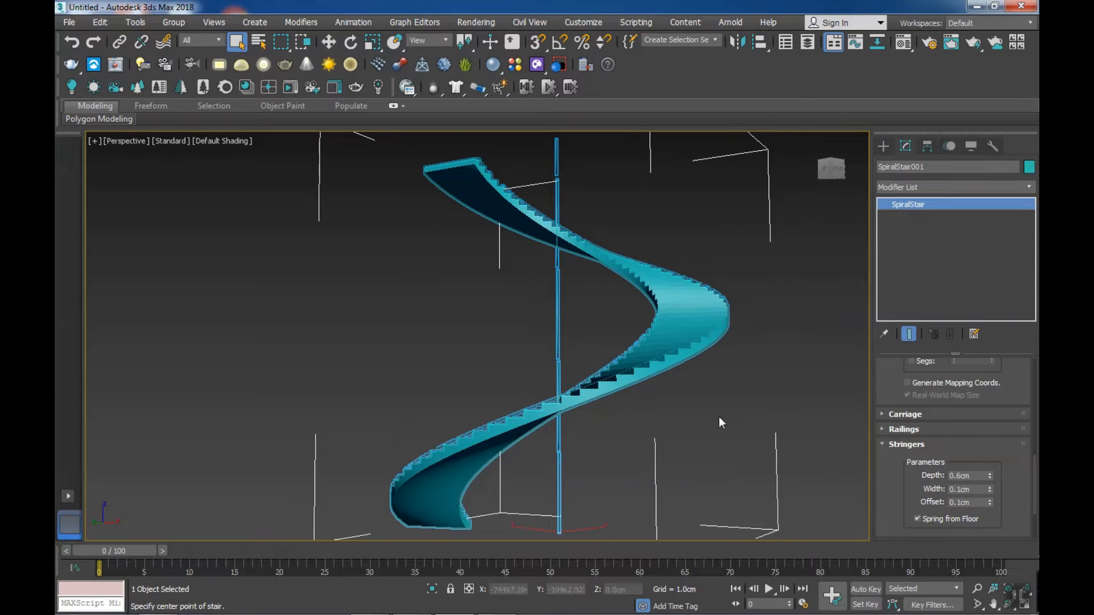
drag(990, 500, 910, 570)
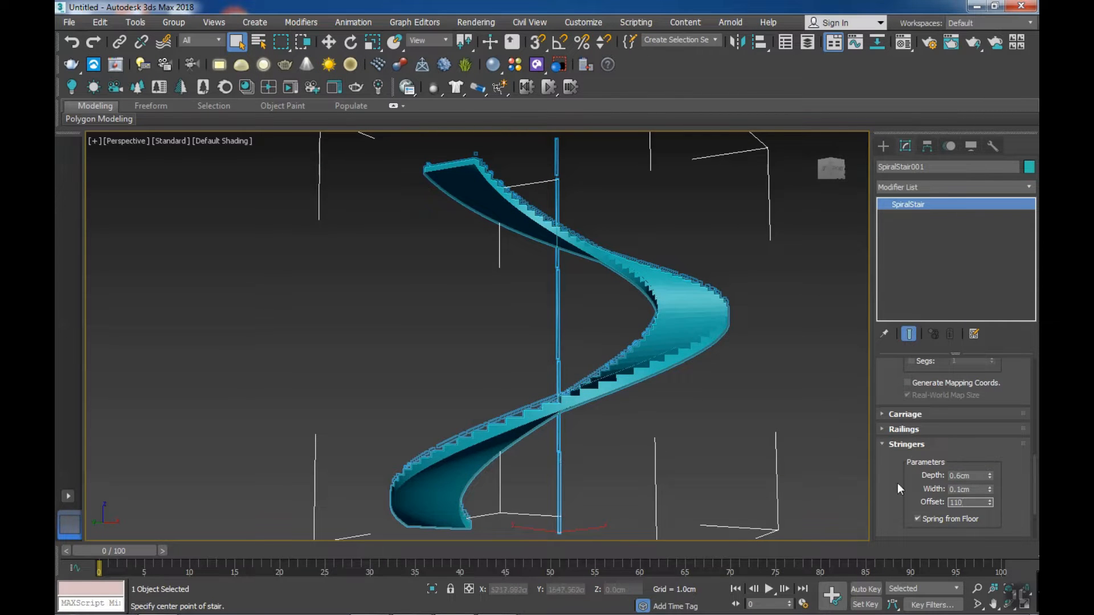
key(Return)
alt+middle_drag(600, 432, 596, 452)
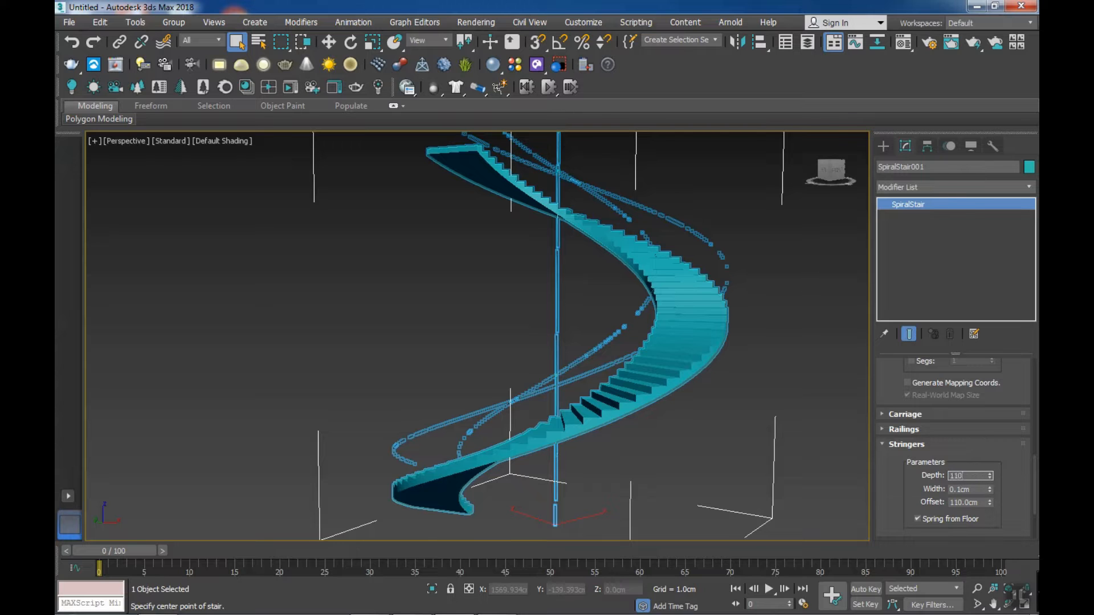
- Try stringer depths of 110 cm, 130 cm and 125 cm
key(Return)
double_click(969, 477)
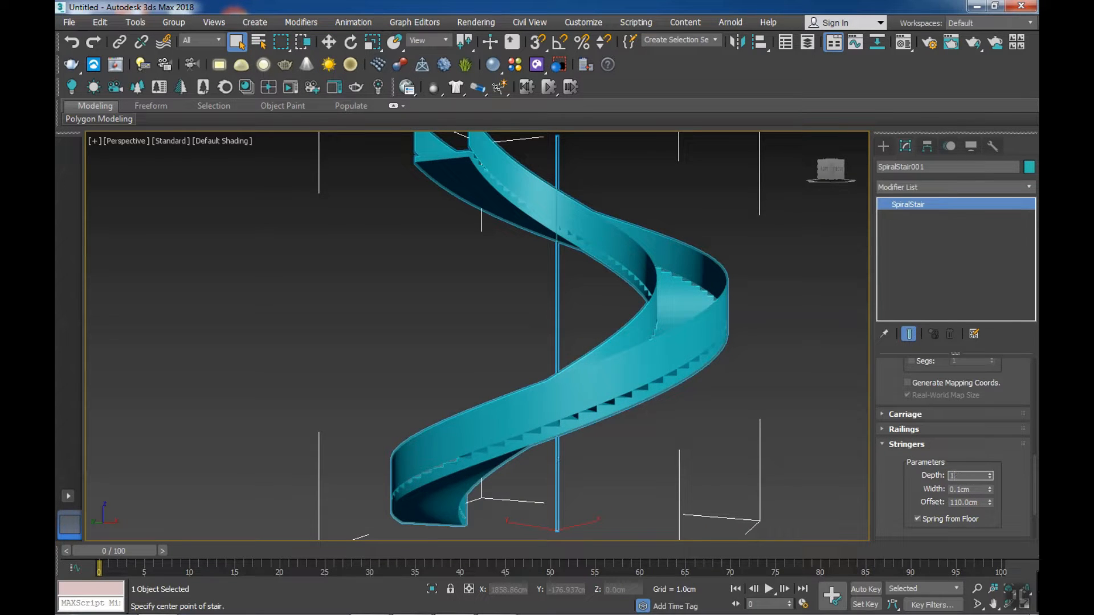
key(Return)
alt+middle_drag(644, 422, 634, 394)
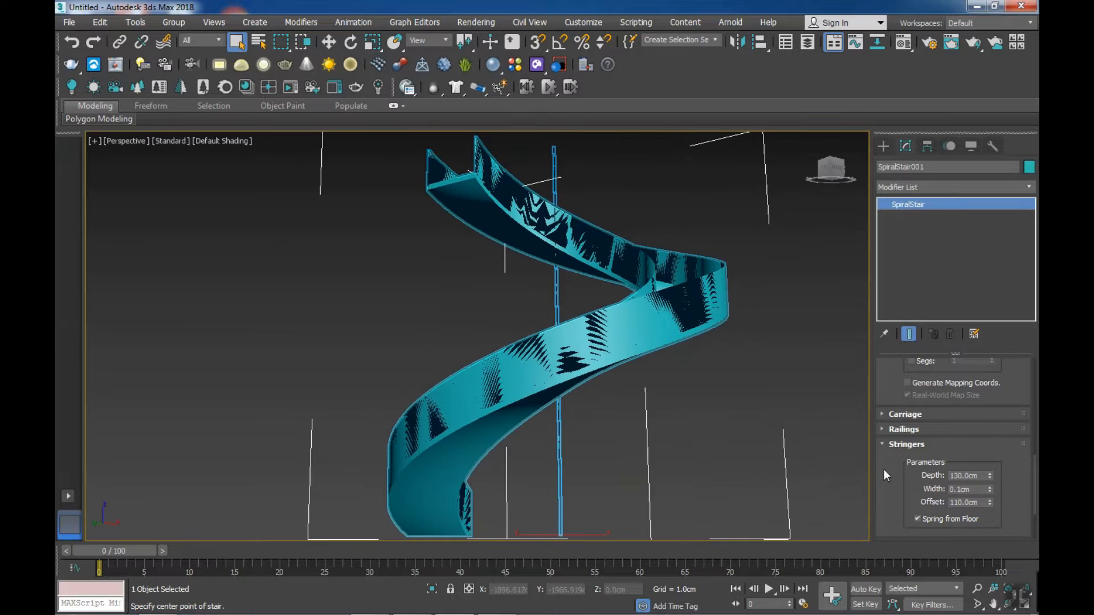
key(Return)
alt+middle_drag(738, 434, 758, 449)
double_click(978, 476)
text(125)
key(Return)
- Set the stringers' depth to 128 cm and check how they meet the steps
scroll(653, 373, up, 10)
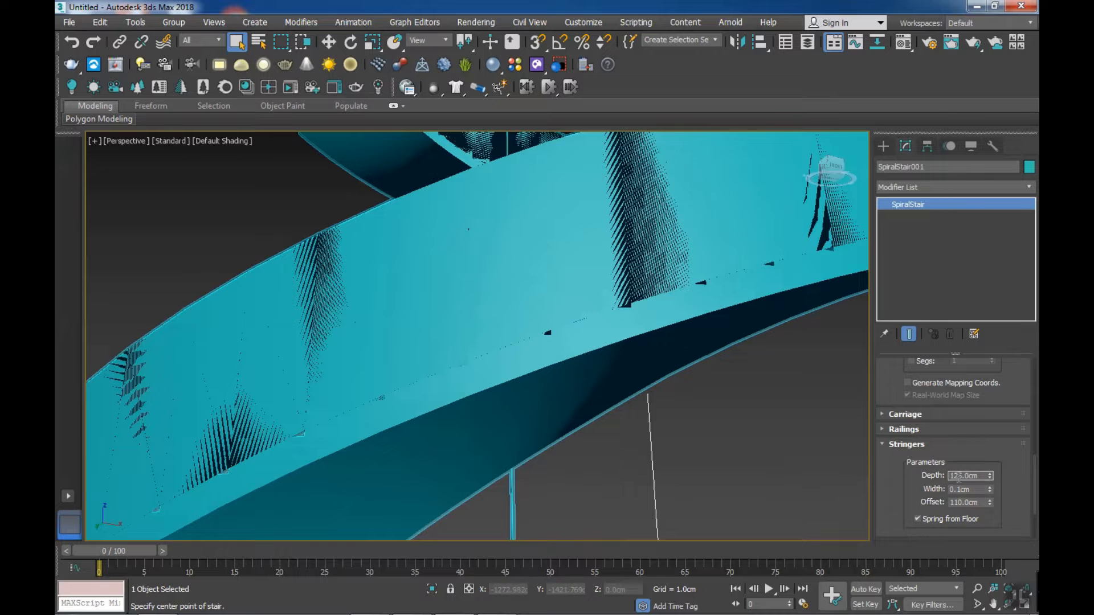
double_click(959, 477)
text(128)
key(Return)
alt+middle_drag(769, 422, 812, 475)
scroll(745, 420, down, 15)
scroll(812, 476, up, 10)
- Set the stringers' width to 20 cm
click(990, 488)
double_click(974, 490)
text(20)
key(Return)
alt+middle_drag(788, 476, 765, 459)
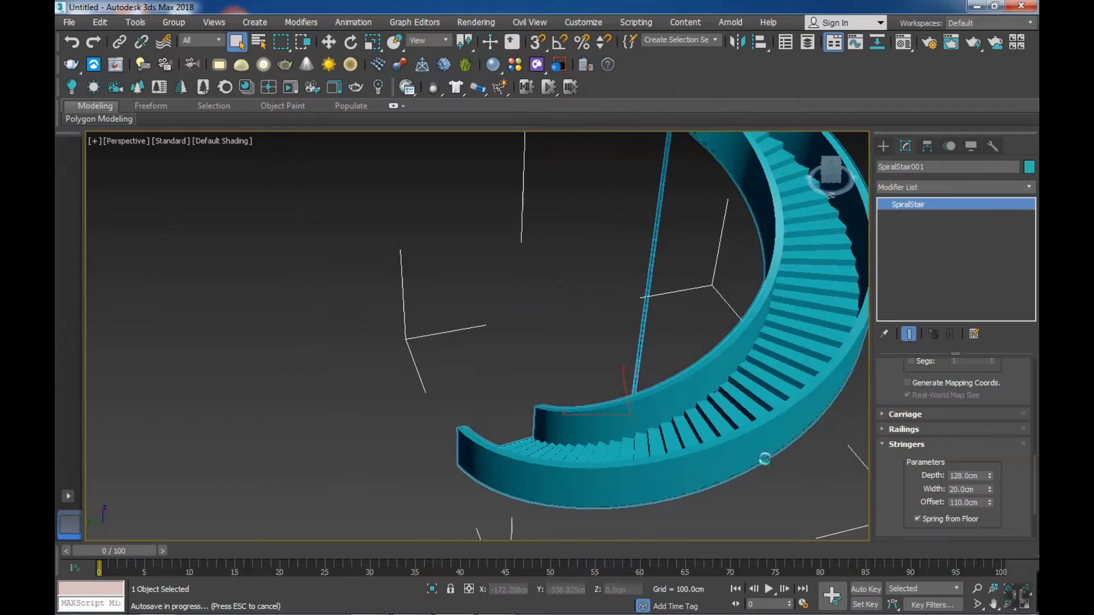
alt+middle_drag(629, 521, 554, 445)
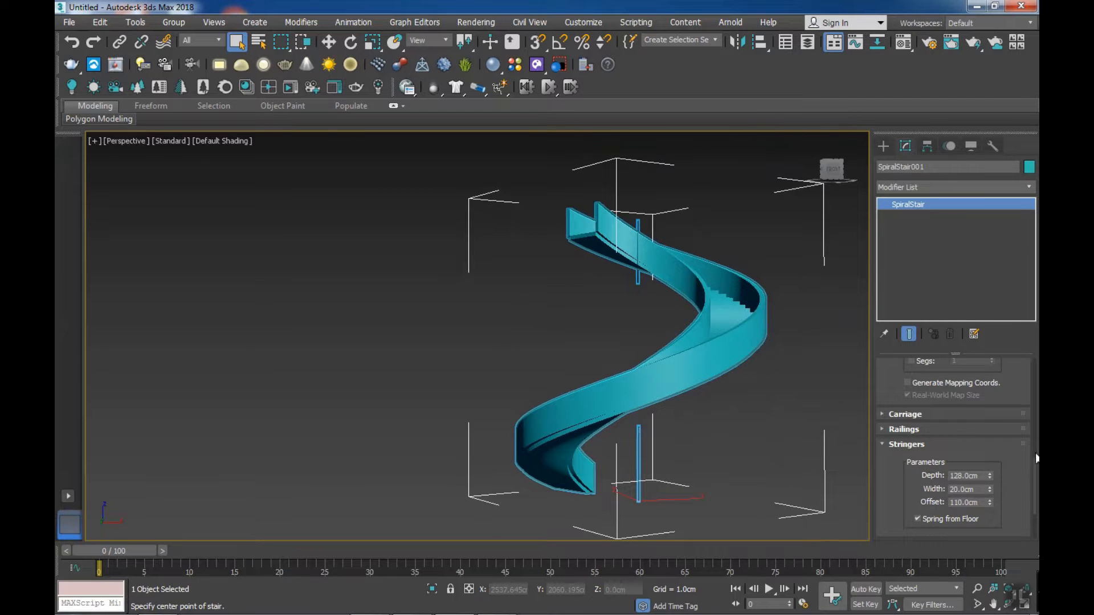
- Increase the stair's revolutions to 2.2
scroll(1003, 456, up, 8)
drag(992, 446, 992, 373)
alt+middle_drag(796, 378, 714, 418)
scroll(899, 444, down, 5)
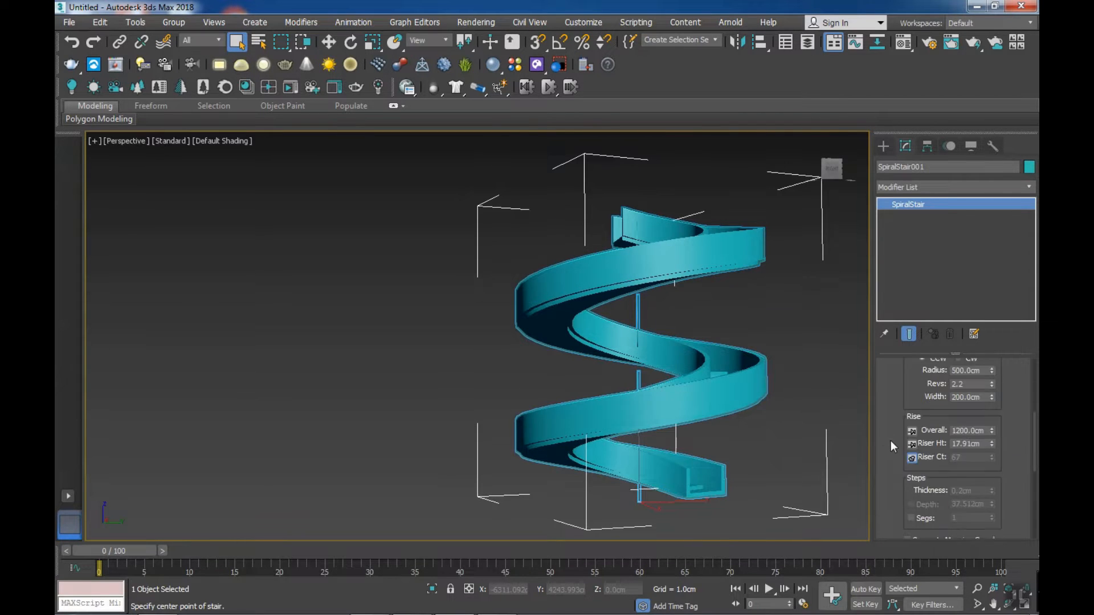
- Expand the center pole parameters and set the pole's radius to 300 cm
click(884, 437)
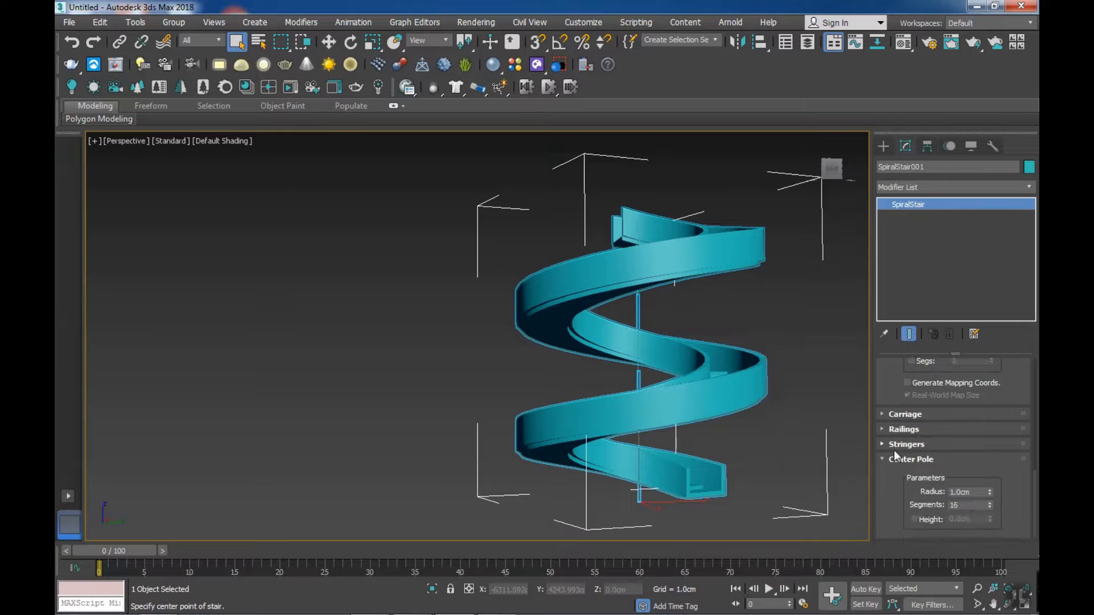
alt+middle_drag(704, 387, 746, 444)
drag(990, 492, 987, 320)
double_click(965, 492)
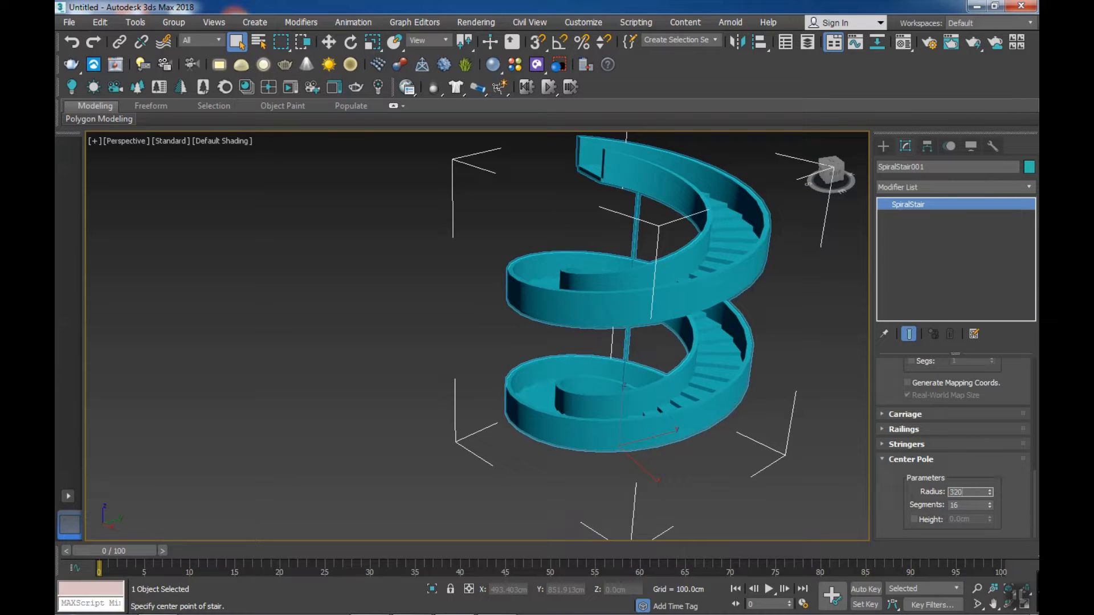
key(Return)
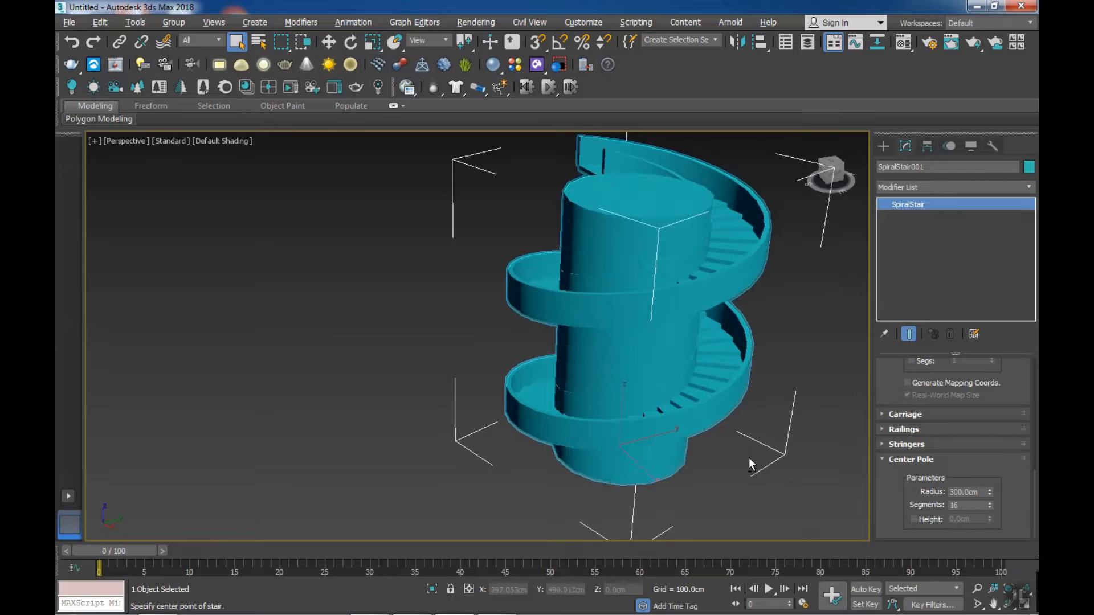
- Turn on edged-face display and set the center pole's radius to 290 cm
scroll(642, 386, up, 4)
key(F4)
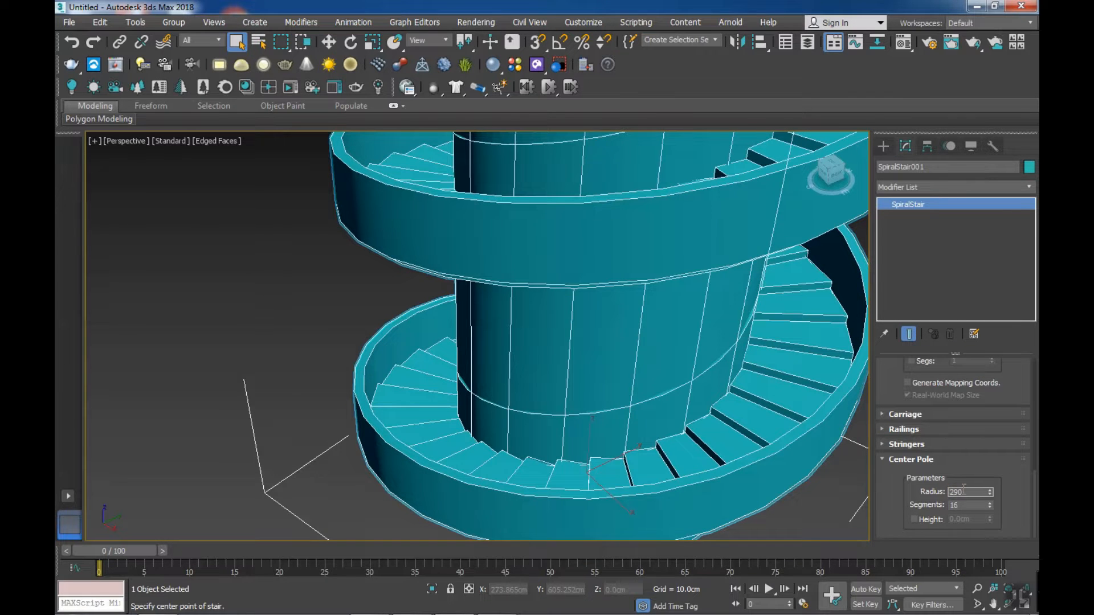
- Increase the center pole's segments to 65 for a smoother cylinder
double_click(964, 505)
alt+middle_drag(610, 447, 609, 392)
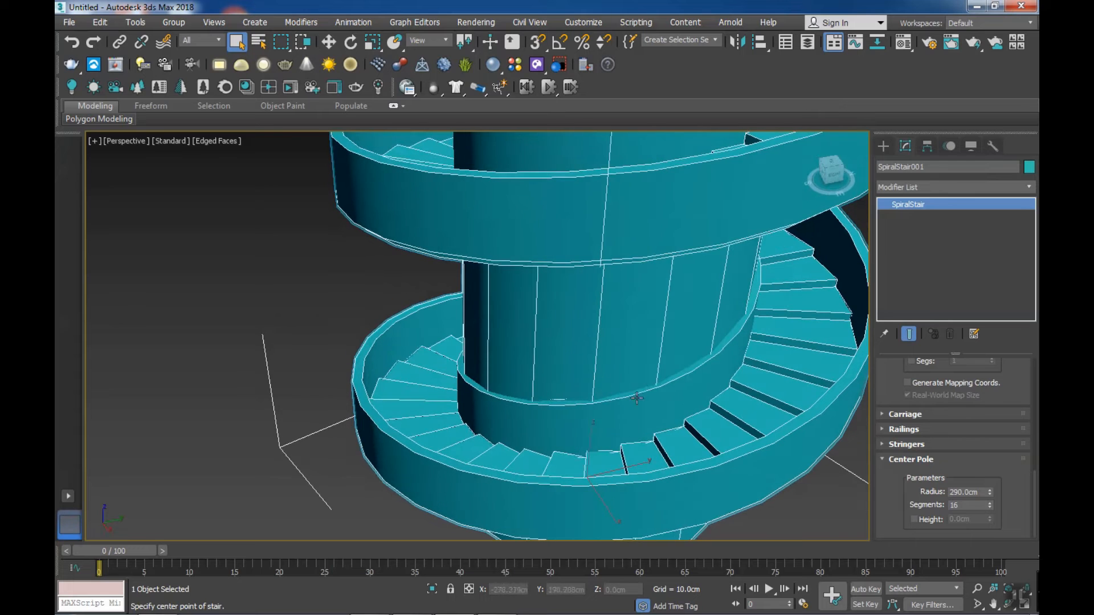
drag(991, 506, 990, 478)
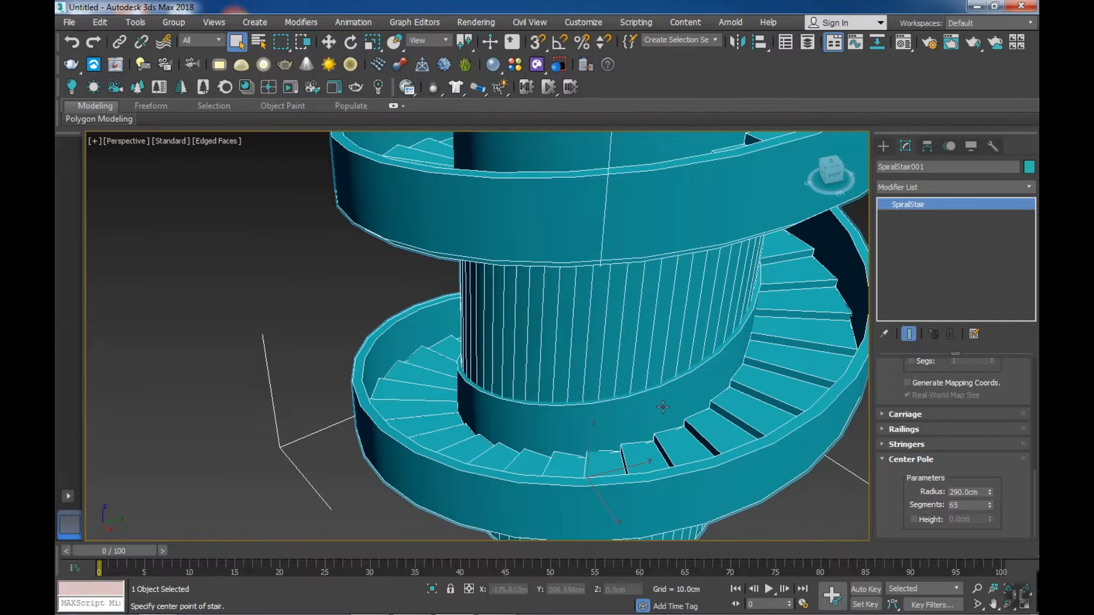
- Reduce the center pole's radius to 280 cm and check it against the inner stringer
scroll(663, 371, up, 6)
scroll(663, 371, up, 2)
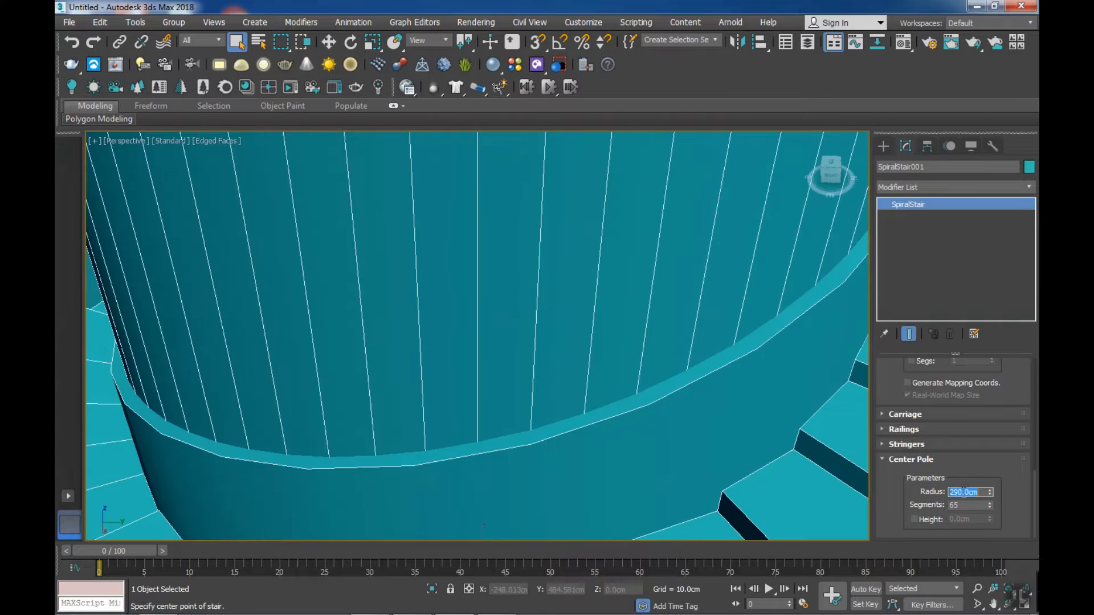
scroll(701, 373, down, 10)
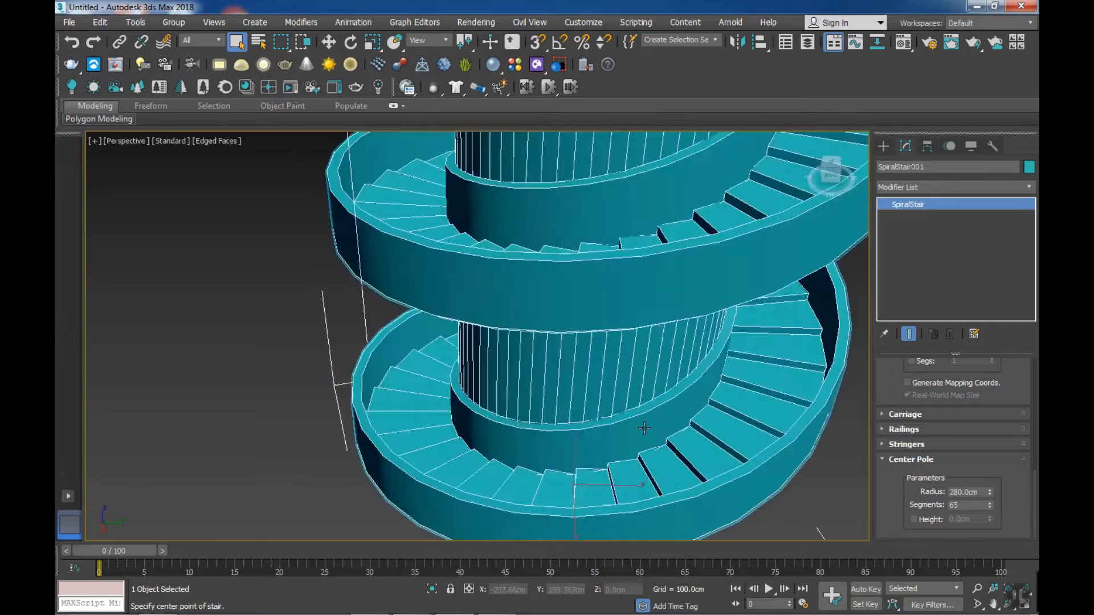
alt+middle_drag(702, 373, 760, 382)
scroll(728, 447, down, 4)
alt+middle_drag(738, 462, 659, 466)
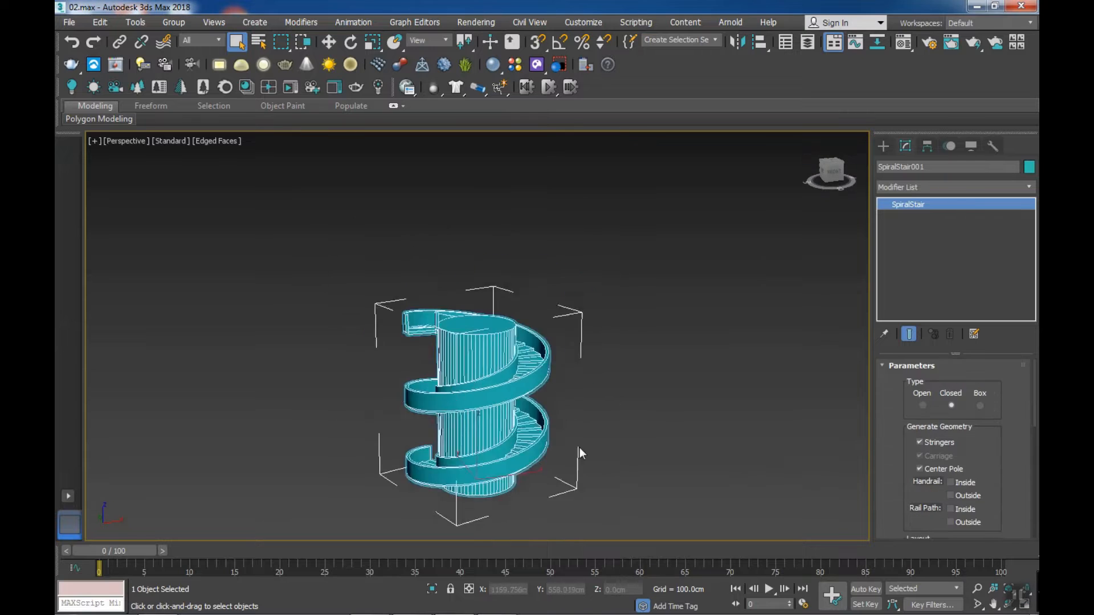
- Convert the spiral stair to an Editable Poly
click(553, 445)
middle_drag(580, 447, 687, 391)
click(453, 372)
right_click(453, 372)
mouse_move(558, 543)
click(612, 554)
- Select the center pole element and detach it as a separate object
click(984, 383)
click(513, 359)
scroll(890, 442, down, 10)
scroll(890, 443, down, 2)
click(976, 471)
click(586, 321)
- Select the inner and outer stringer elements and detach them as Object002
click(575, 328)
alt+middle_drag(544, 408, 536, 399)
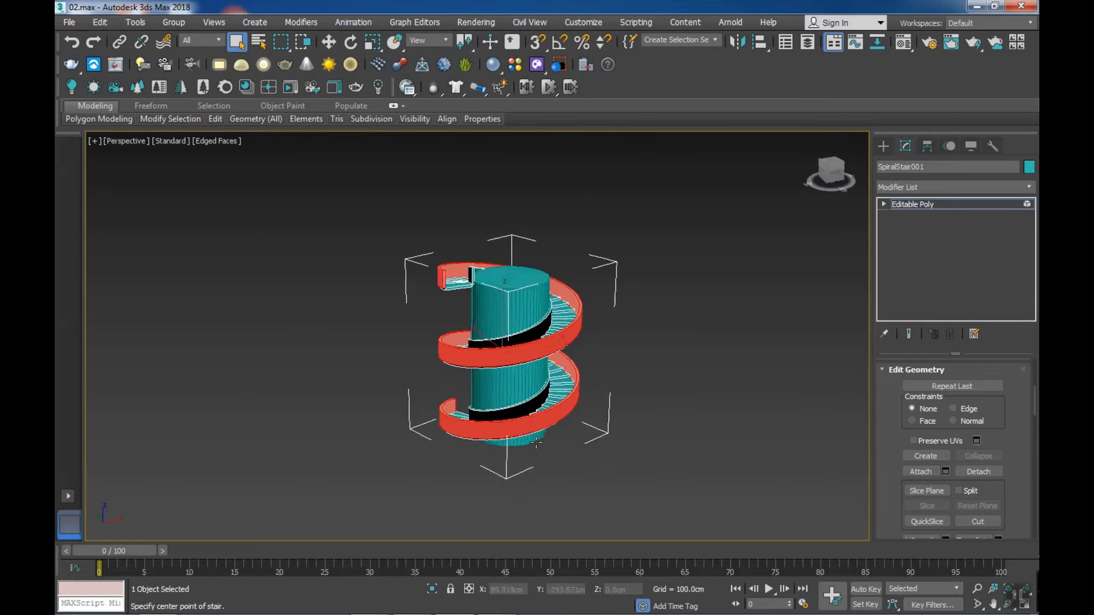
scroll(536, 396, up, 5)
right_click(532, 391)
click(977, 472)
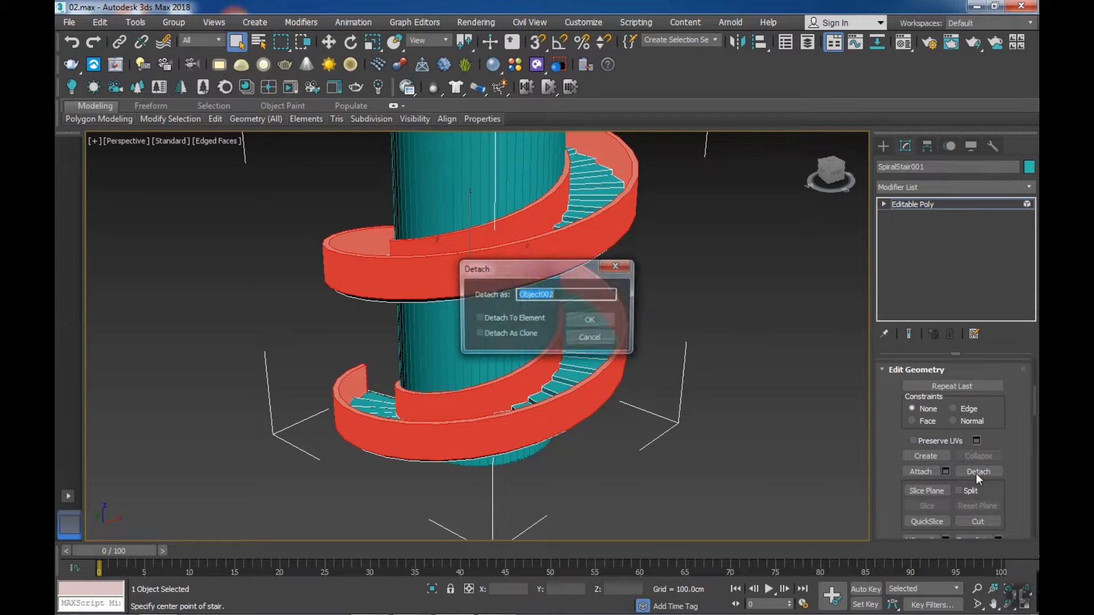
click(599, 323)
- Detach the stair's steps as a separate object and clear the selection
click(584, 358)
alt+middle_drag(582, 361, 538, 350)
scroll(562, 394, down, 4)
click(977, 472)
click(595, 323)
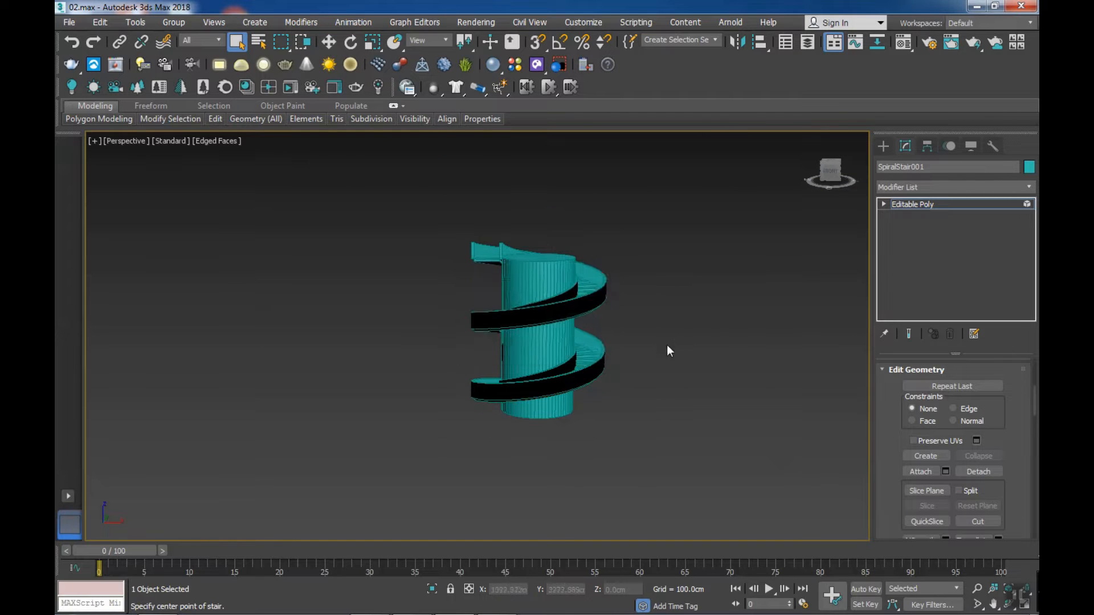
click(723, 321)
alt+middle_drag(721, 316, 724, 348)
click(582, 260)
click(633, 264)
click(724, 348)
- Center the detached center pole's pivot on its own geometry
scroll(723, 348, up, 3)
middle_drag(752, 365, 644, 382)
scroll(646, 387, down, 3)
click(458, 371)
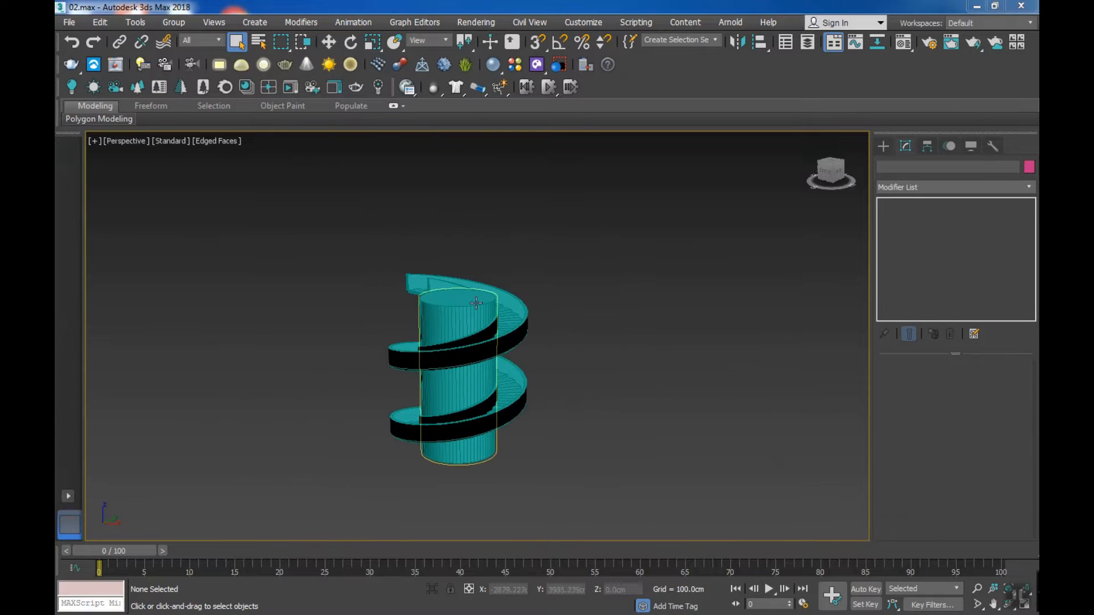
click(930, 145)
click(946, 238)
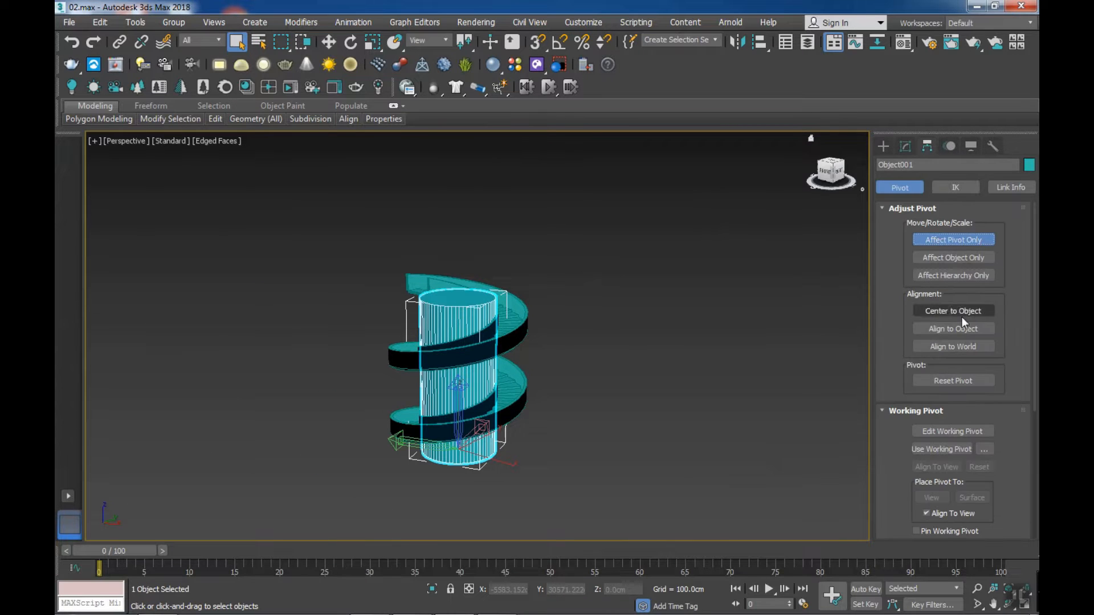
click(958, 311)
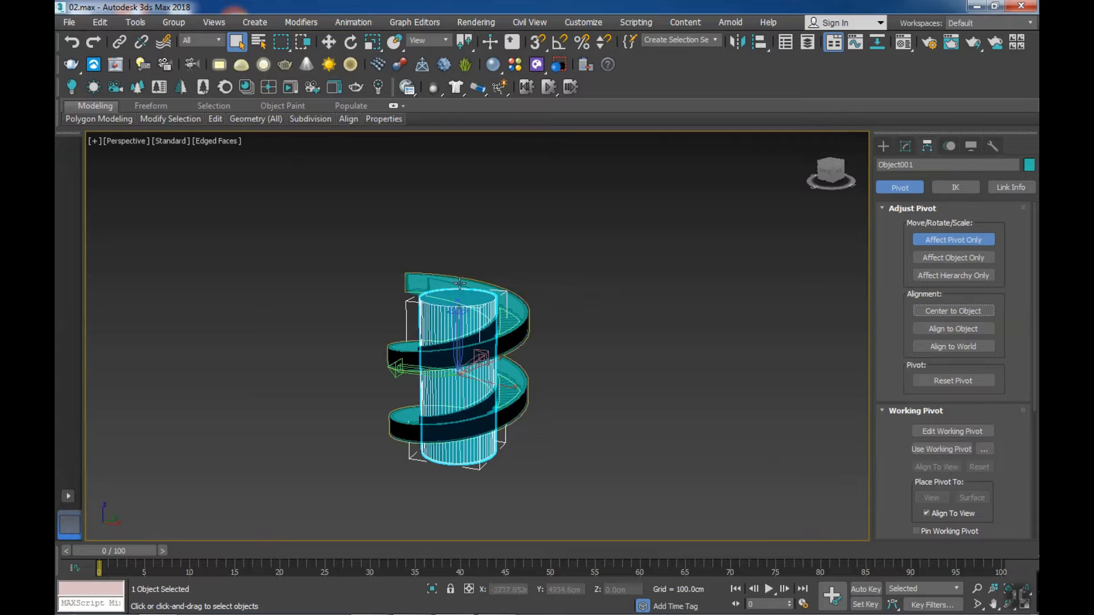
- Center the pivots of the other detached stair parts on their own geometry
alt+middle_drag(551, 433, 532, 422)
scroll(532, 422, up, 3)
scroll(532, 420, up, 3)
click(502, 392)
click(953, 312)
click(472, 324)
click(955, 315)
mouse_move(635, 363)
alt+middle_down()
mouse_move(623, 329)
mouse_move(628, 375)
alt+middle_up()
scroll(628, 375, down, 3)
- Leave pivot editing and switch the geometry creation category to Standard Primitives
click(884, 146)
click(686, 268)
alt+middle_drag(686, 268, 681, 359)
click(888, 188)
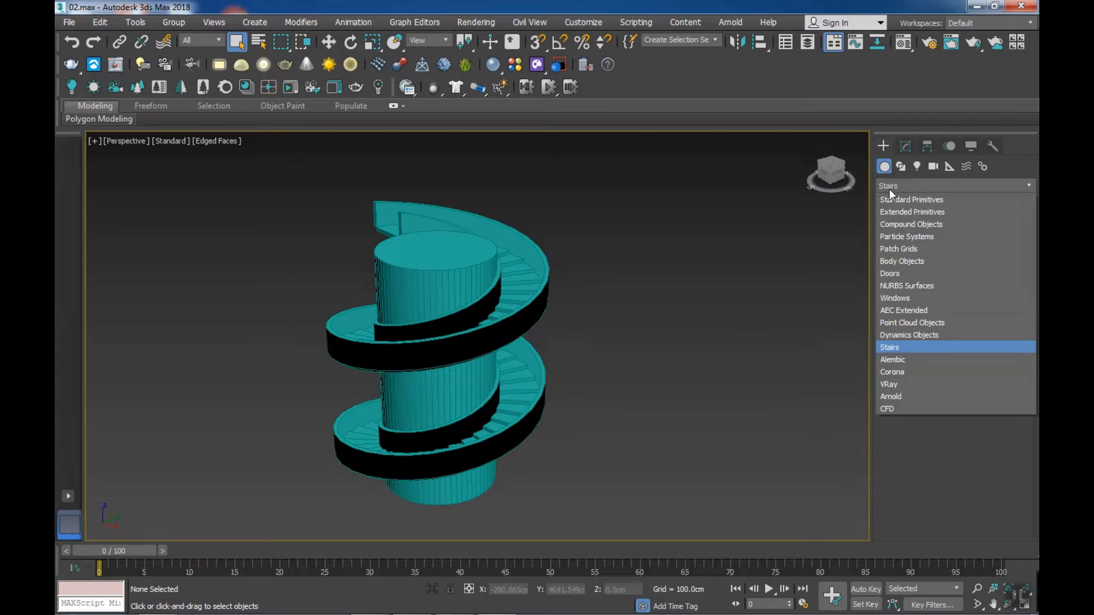
click(890, 200)
- Show the staircase in the Top view and start the Tube primitive
alt+middle_drag(577, 383, 574, 387)
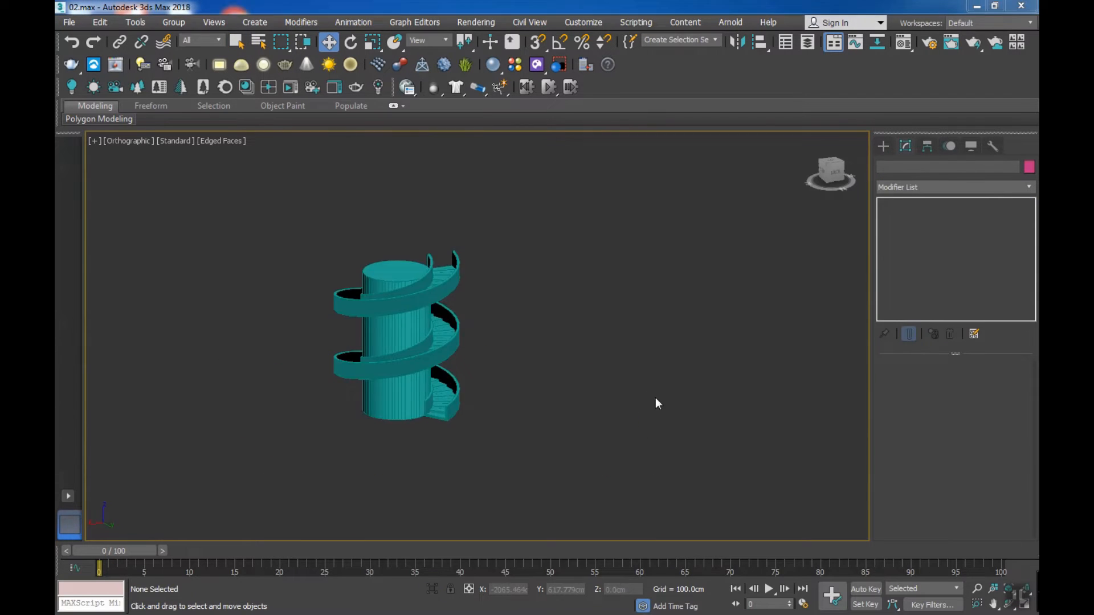
scroll(655, 397, down, 2)
alt+middle_drag(601, 363, 601, 404)
click(833, 167)
scroll(461, 334, up, 10)
scroll(581, 350, down, 9)
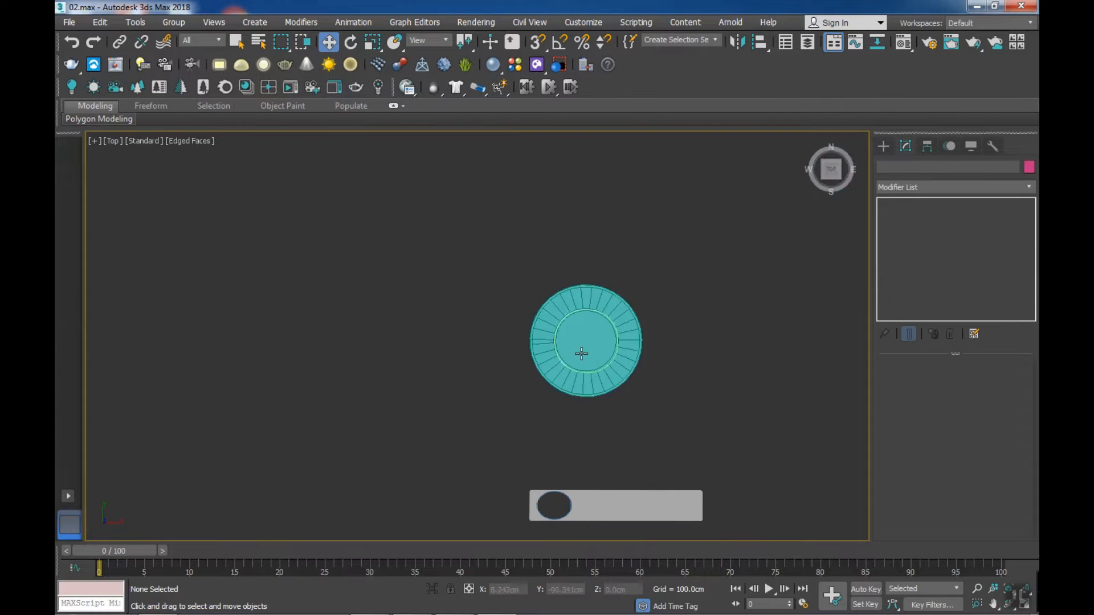
click(883, 145)
click(980, 258)
scroll(509, 333, up, 3)
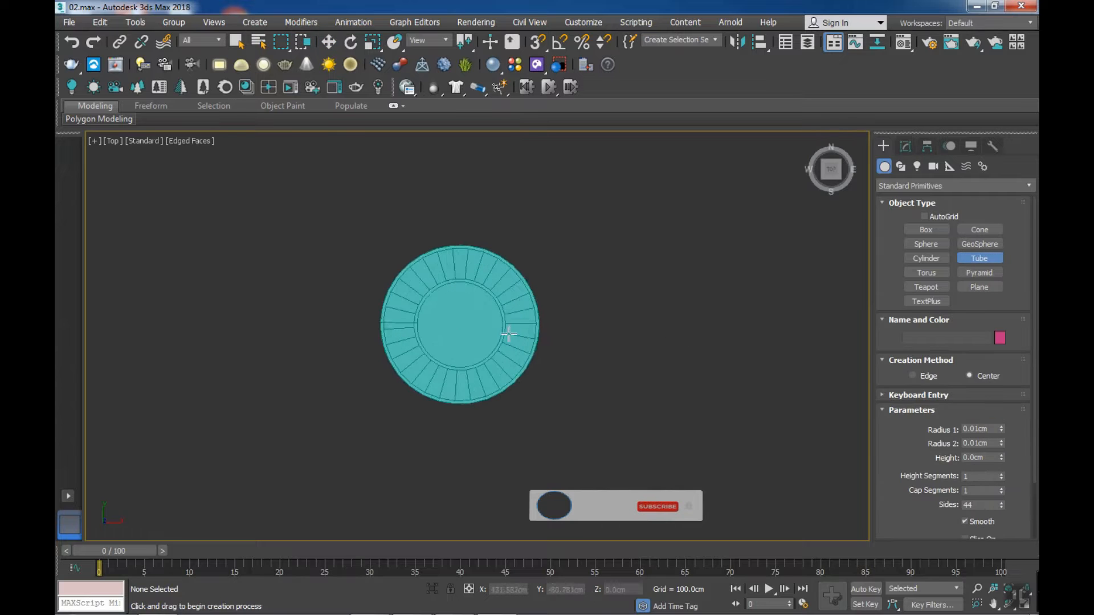
drag(457, 323, 562, 231)
click(524, 250)
right_click(599, 378)
- Draw a flat tube about 18 cm high from the pole's center, extending well beyond the staircase
drag(455, 325, 596, 221)
click(510, 268)
right_click(518, 262)
alt+middle_drag(508, 401, 520, 301)
scroll(599, 331, up, 2)
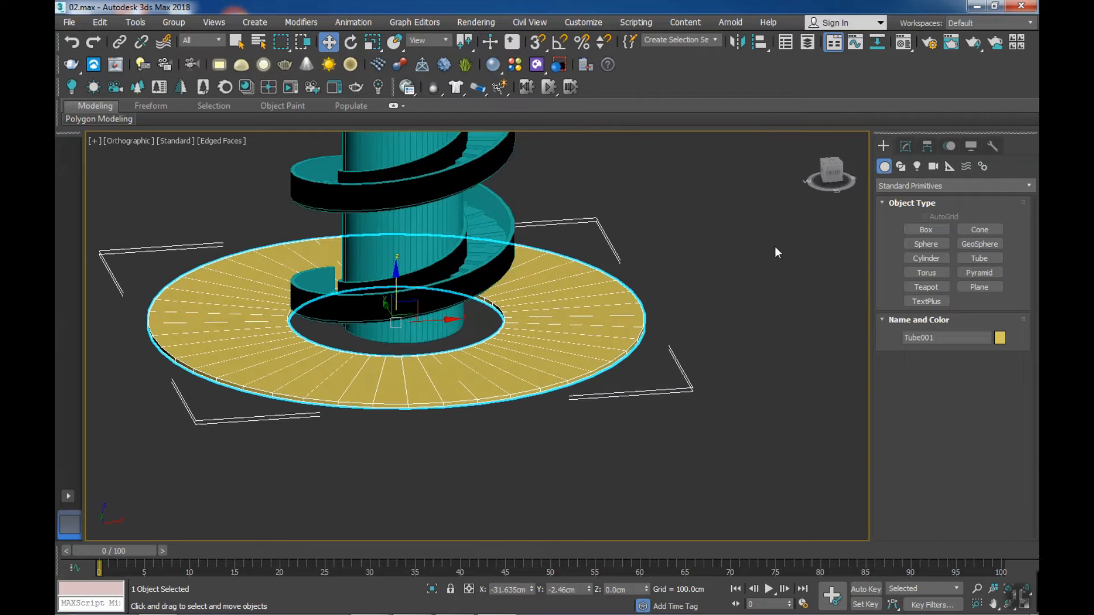
- Enlarge the tube's Radius 1 to about 1240 cm and set its Radius 2 to 500 cm
click(909, 150)
mouse_move(1001, 385)
mouse_down()
mouse_move(1001, 371)
mouse_move(1002, 399)
mouse_up()
double_click(985, 401)
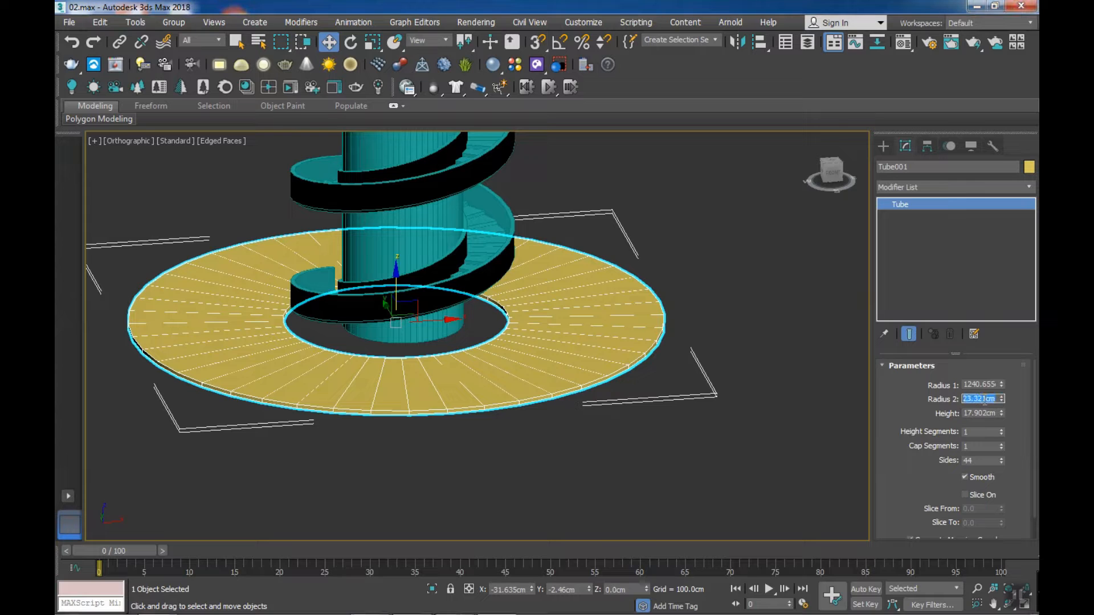
text(500)
key(Return)
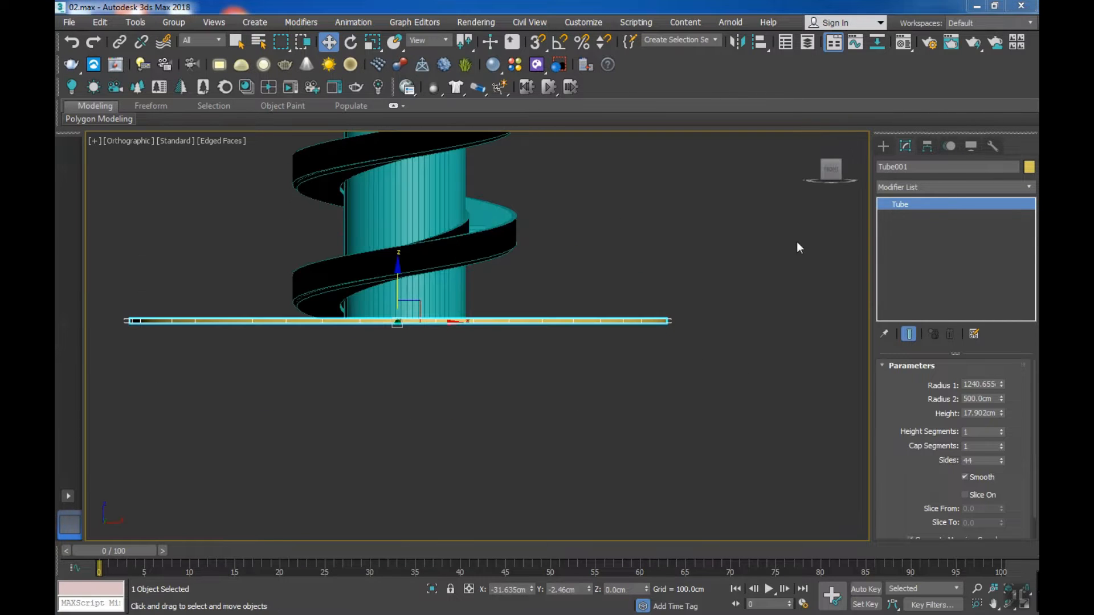
- Raise the tube to the top of the staircase, at a Z position of about 1177 cm
scroll(577, 450, down, 5)
scroll(570, 410, up, 1)
drag(541, 372, 550, 237)
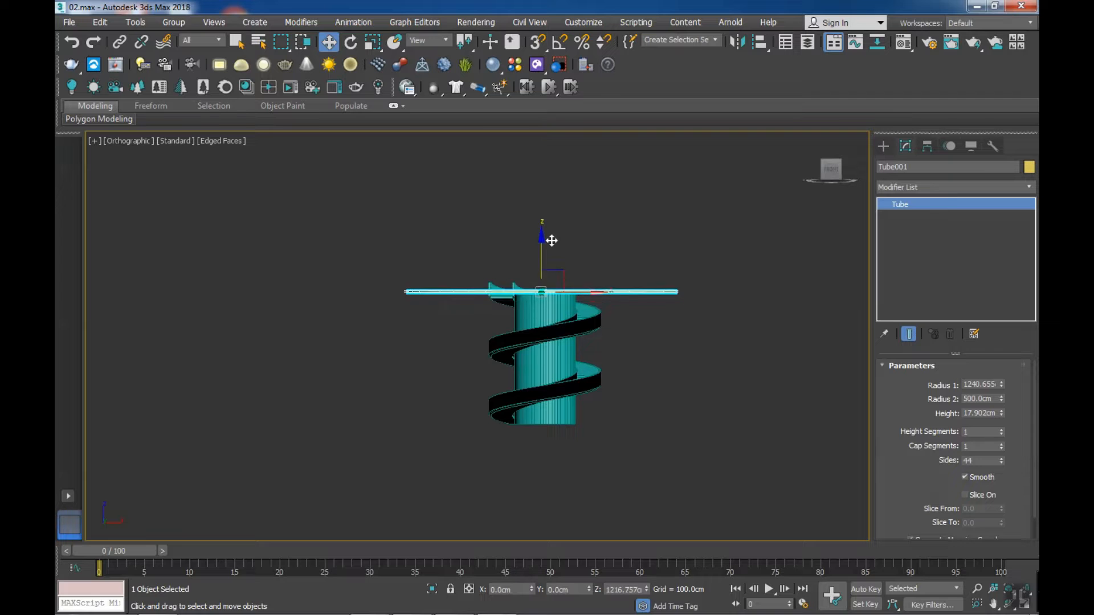
scroll(550, 237, up, 5)
scroll(552, 349, up, 3)
drag(647, 590, 646, 590)
alt+middle_drag(571, 374, 770, 415)
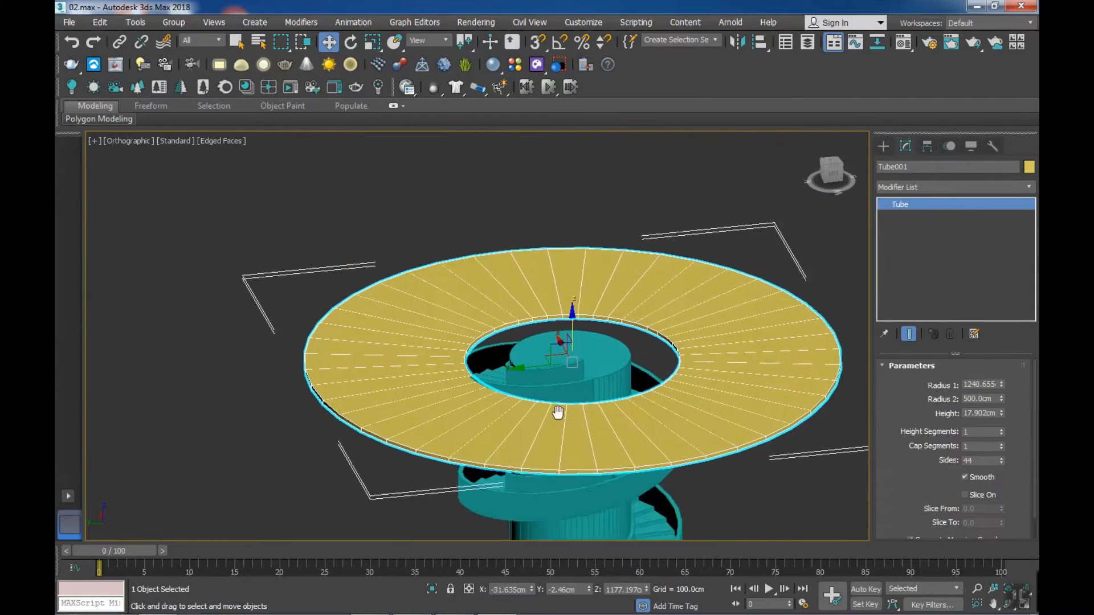
- Align the tube to the center pole in Y position only, center to center
middle_drag(559, 415, 525, 318)
click(926, 146)
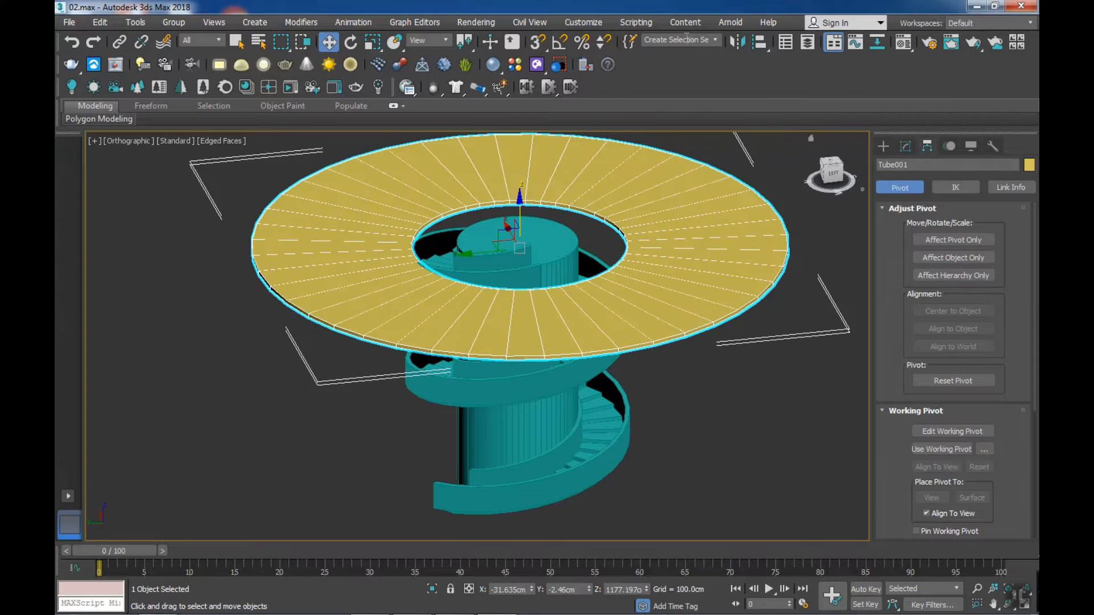
click(758, 42)
click(540, 242)
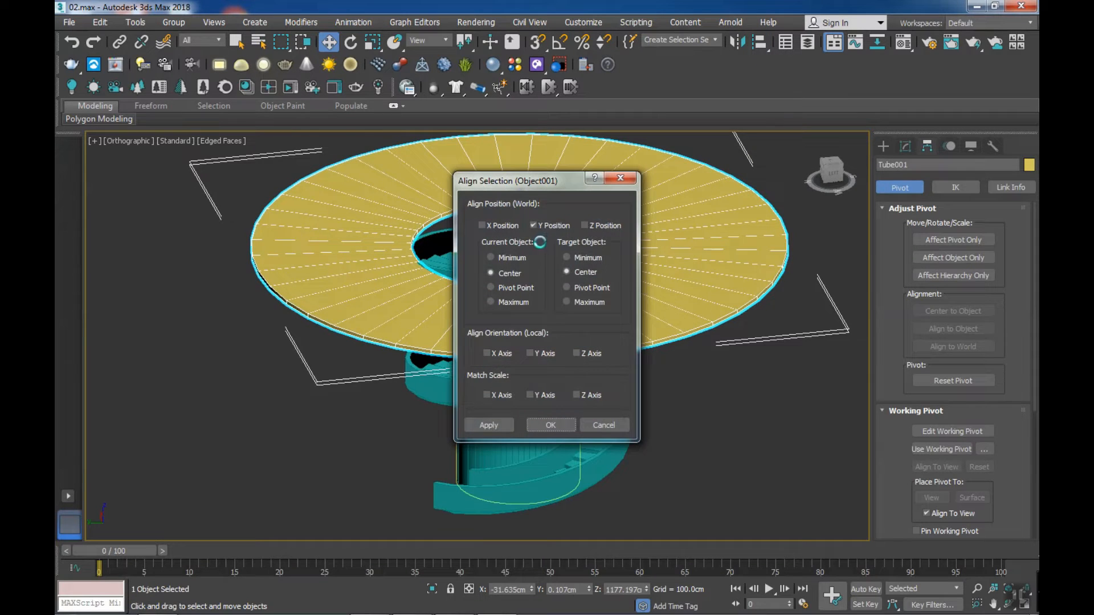
click(550, 425)
alt+middle_drag(647, 395, 677, 376)
- Set the tube's Radius 1 to 1200 cm and keep the tube selected
click(905, 147)
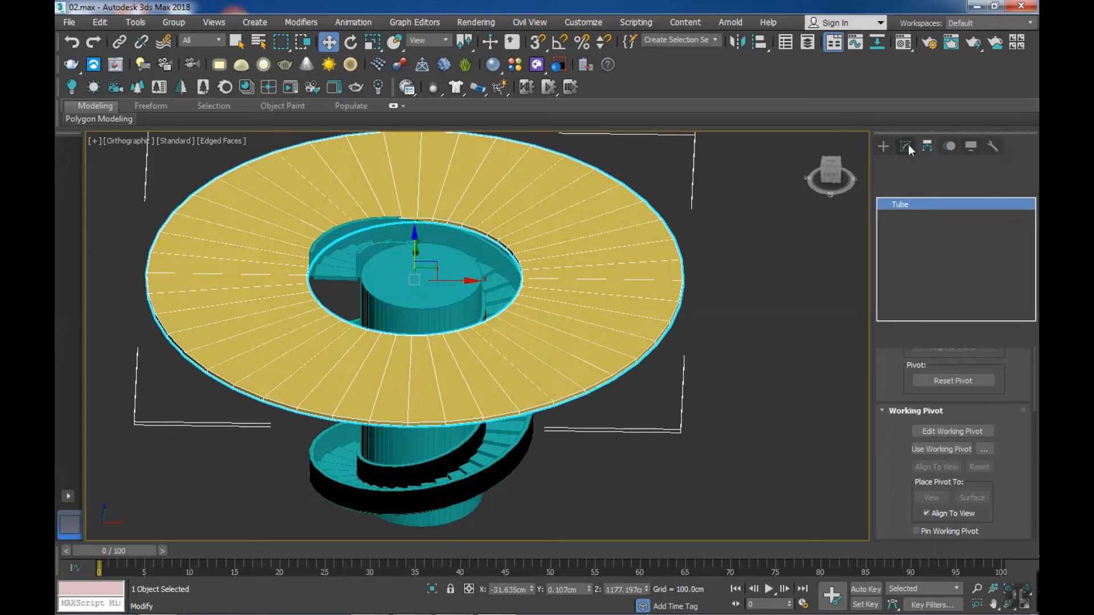
mouse_move(1002, 387)
mouse_down()
mouse_move(1002, 433)
mouse_move(1004, 388)
mouse_up()
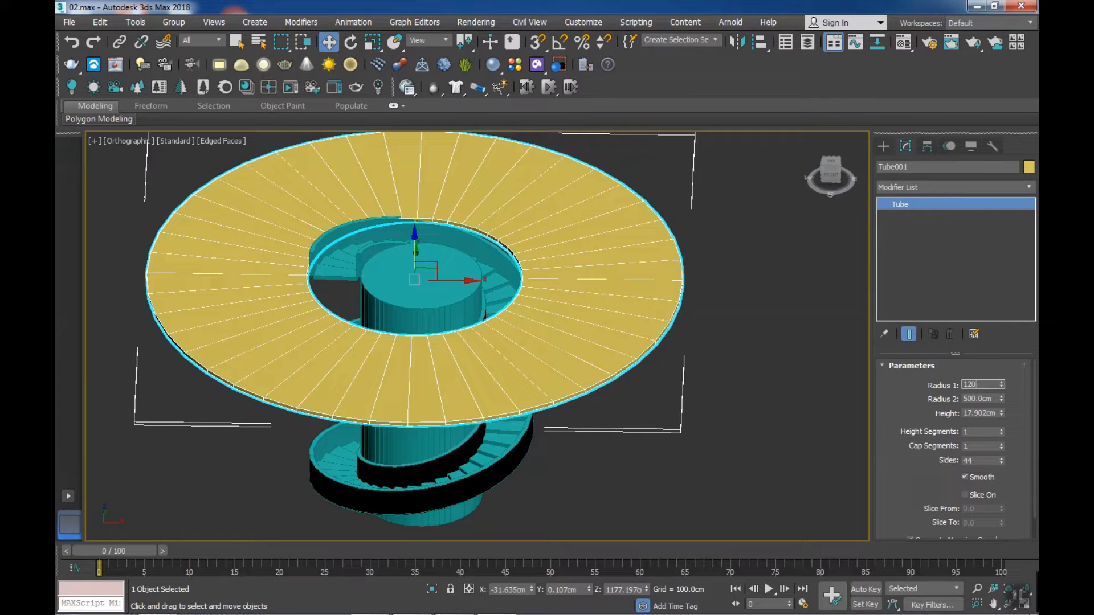
key(Tab)
alt+middle_drag(777, 435, 662, 462)
scroll(719, 388, down, 4)
scroll(607, 435, up, 3)
scroll(527, 424, up, 3)
alt+middle_drag(777, 419, 758, 453)
scroll(758, 453, up, 1)
click(797, 401)
key(ctrl+z)
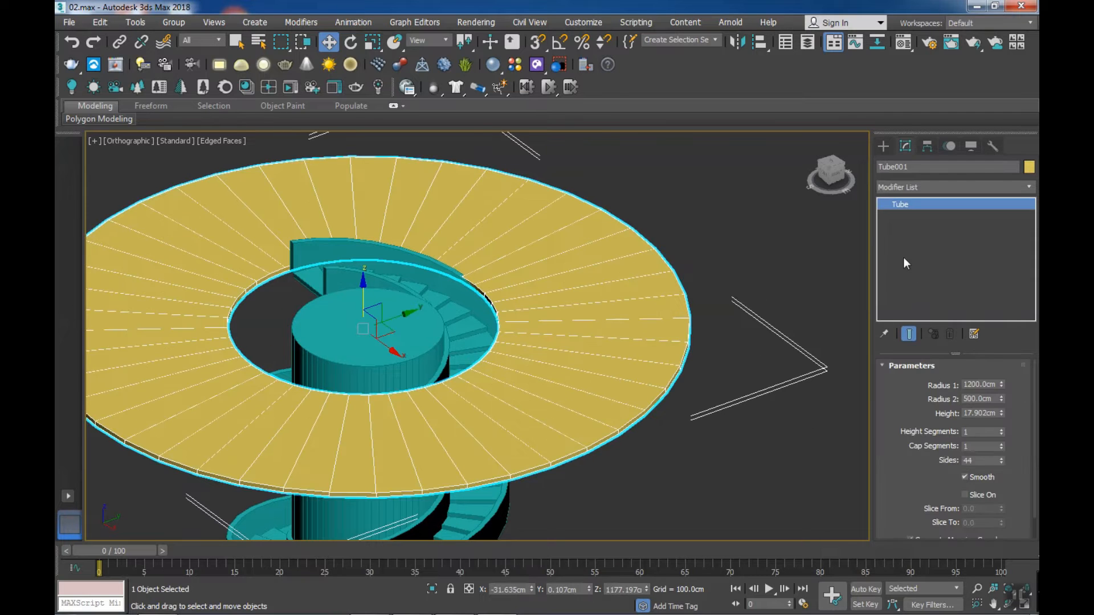
- Add an Edit Poly modifier to the tube
click(991, 186)
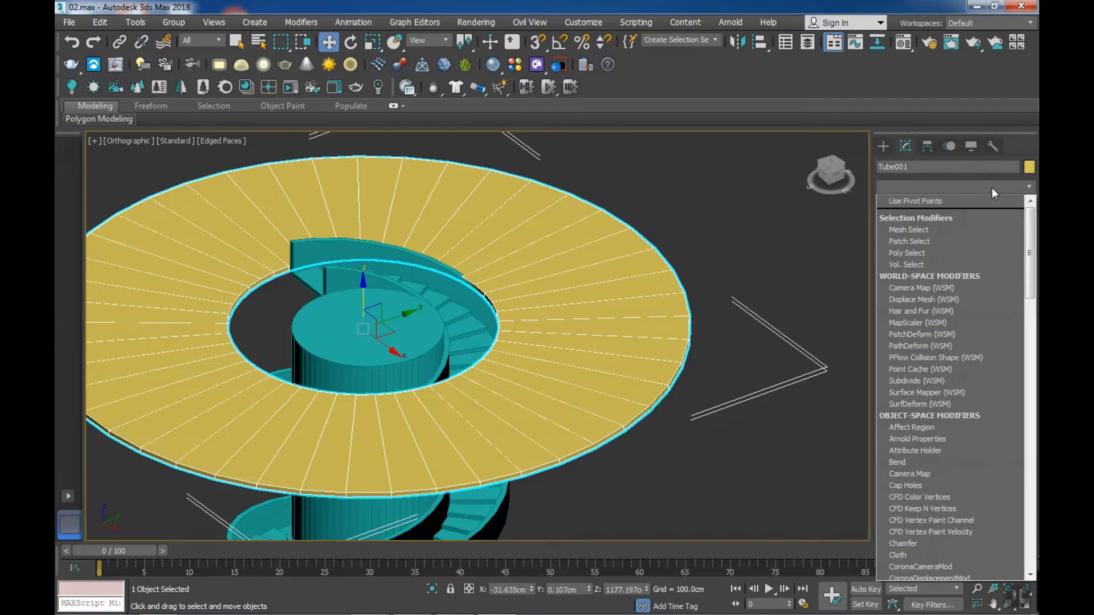
key(e)
click(951, 236)
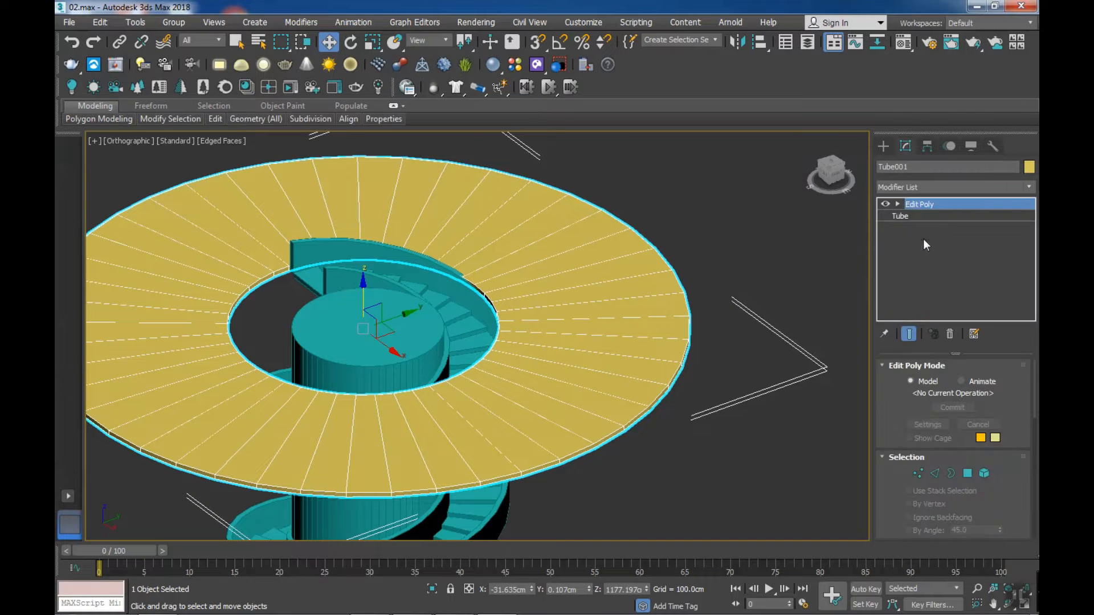
alt+middle_drag(635, 434, 592, 452)
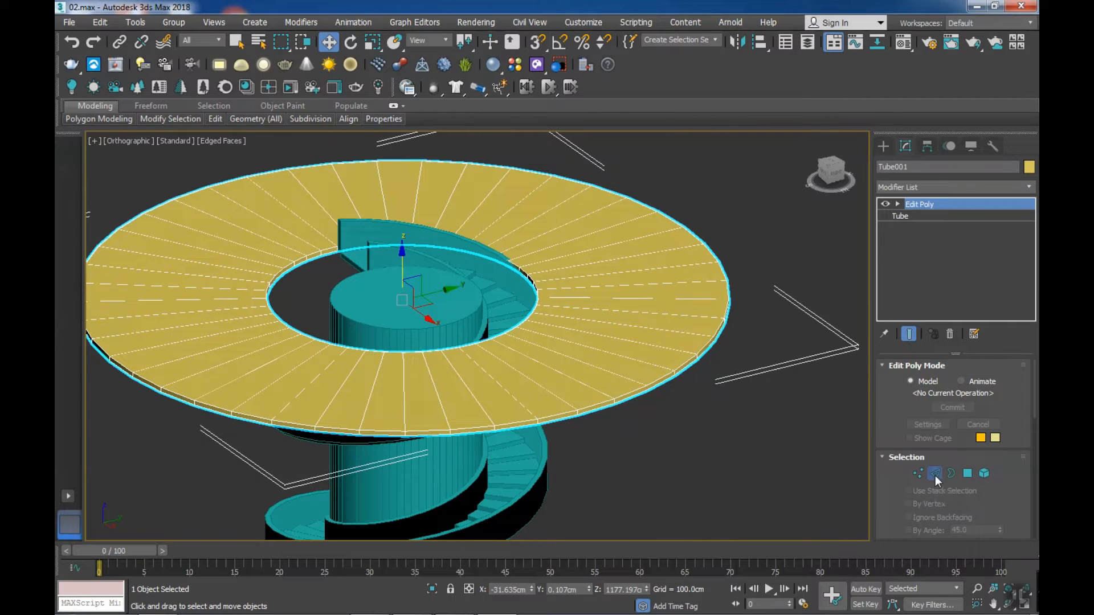
- Select one radial edge on the tube's top face and extend the selection to its whole edge ring
click(935, 475)
alt+middle_drag(435, 393, 493, 432)
scroll(997, 489, down, 5)
scroll(998, 489, down, 3)
scroll(968, 479, up, 6)
scroll(917, 453, down, 2)
right_click(877, 459)
middle_drag(736, 451, 708, 447)
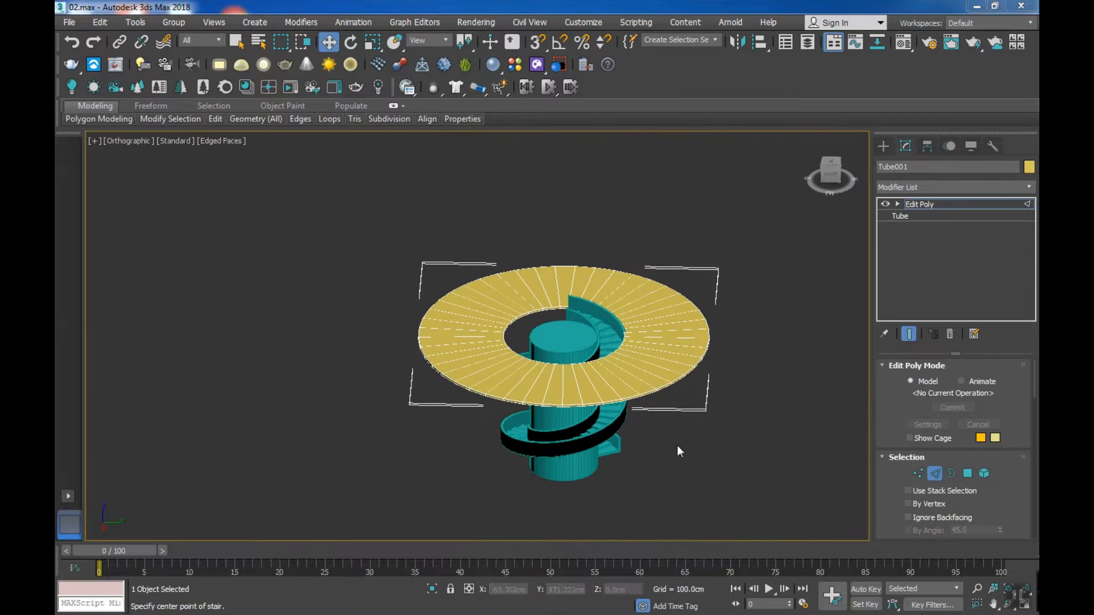
click(604, 381)
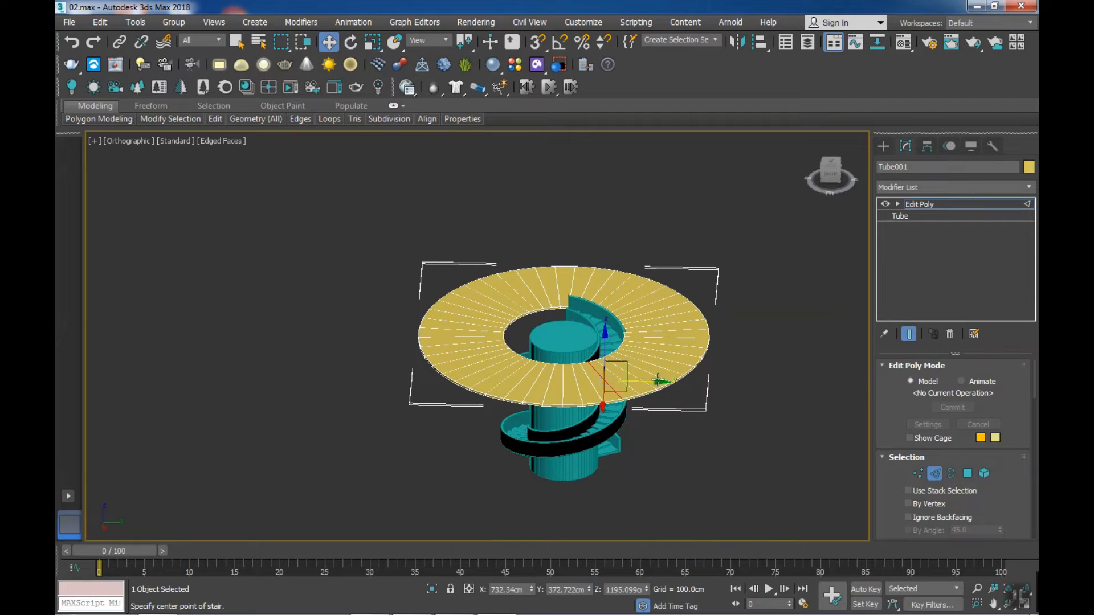
scroll(898, 406, down, 2)
click(914, 498)
- Connect the selected radial edges with 2 segments and a pinch of 87
middle_drag(763, 416, 743, 431)
scroll(744, 432, up, 2)
scroll(891, 465, down, 5)
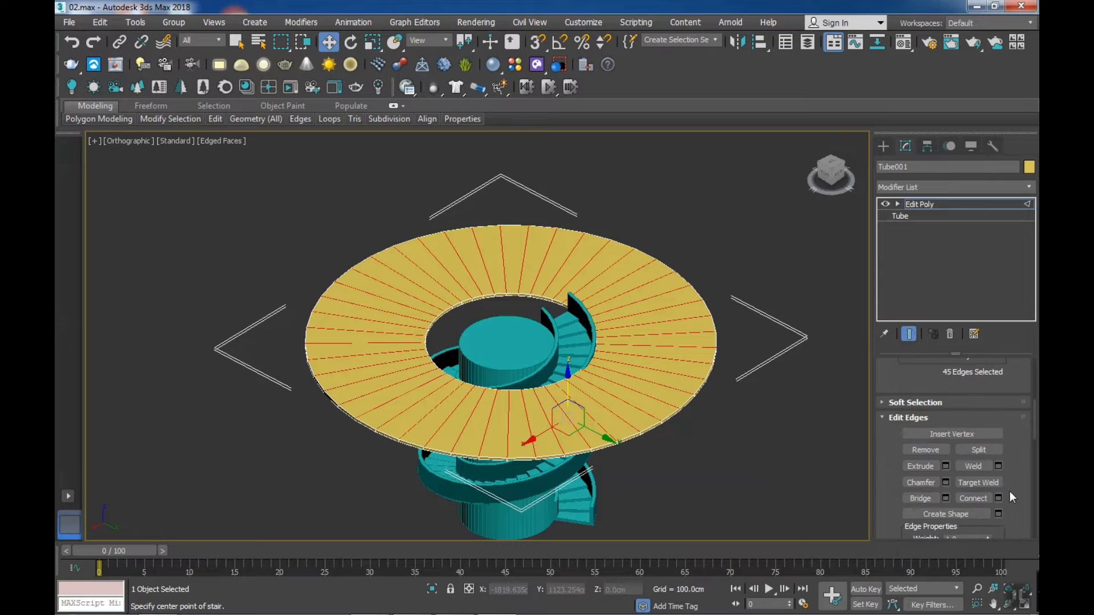
click(998, 498)
click(489, 342)
drag(489, 383, 514, 127)
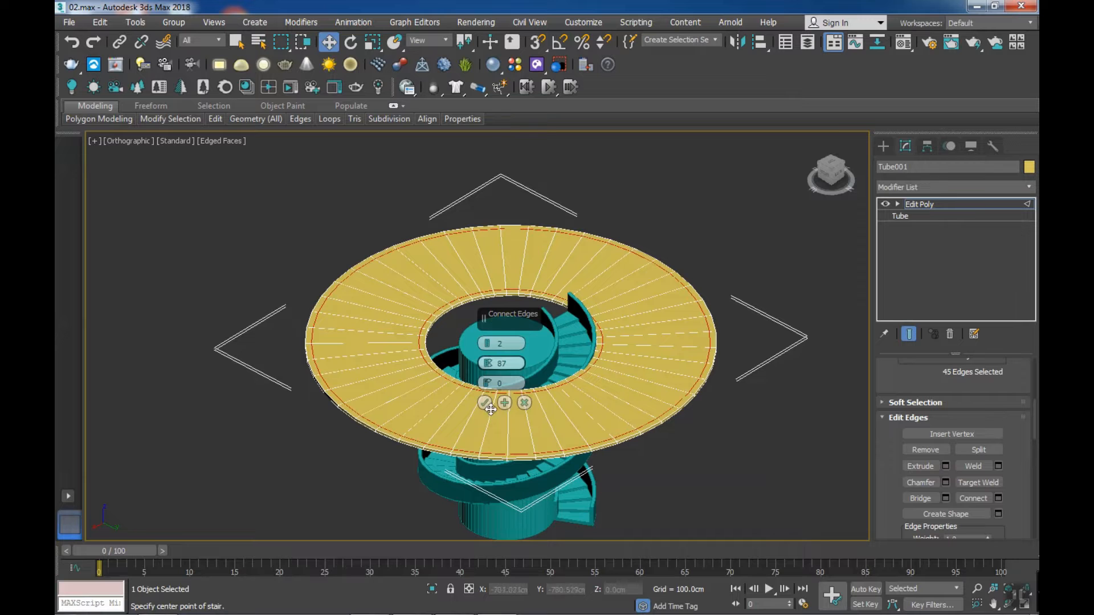
click(486, 404)
- Select the narrow loop of polygons along the inner rim of the tube's top face
scroll(903, 380, up, 3)
click(968, 371)
middle_drag(510, 394, 508, 422)
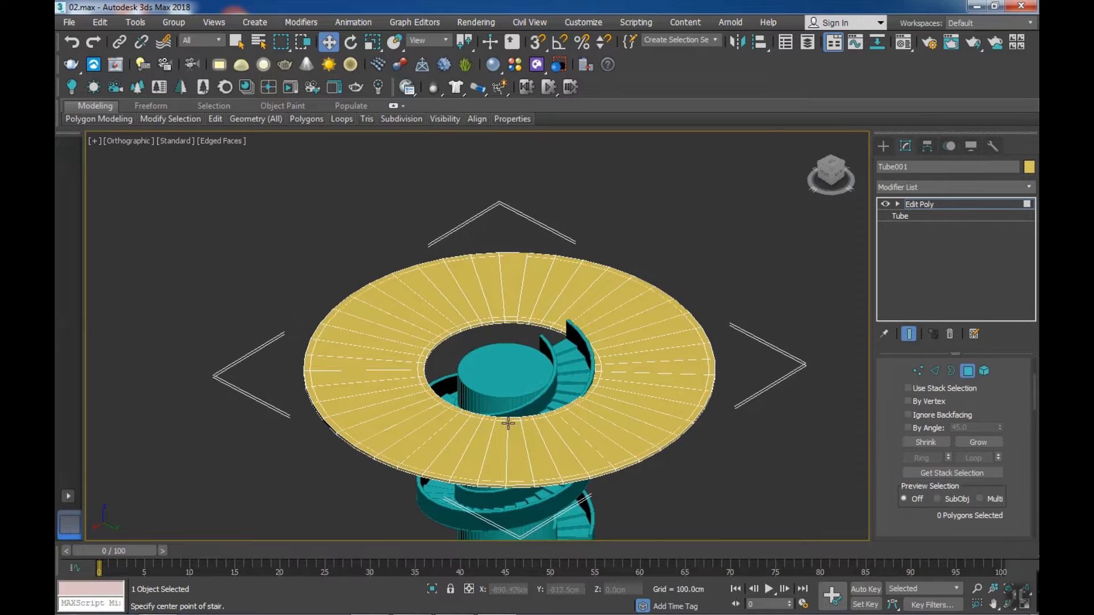
scroll(508, 422, up, 5)
click(519, 411)
shift+click(561, 410)
scroll(562, 410, down, 4)
scroll(891, 449, down, 3)
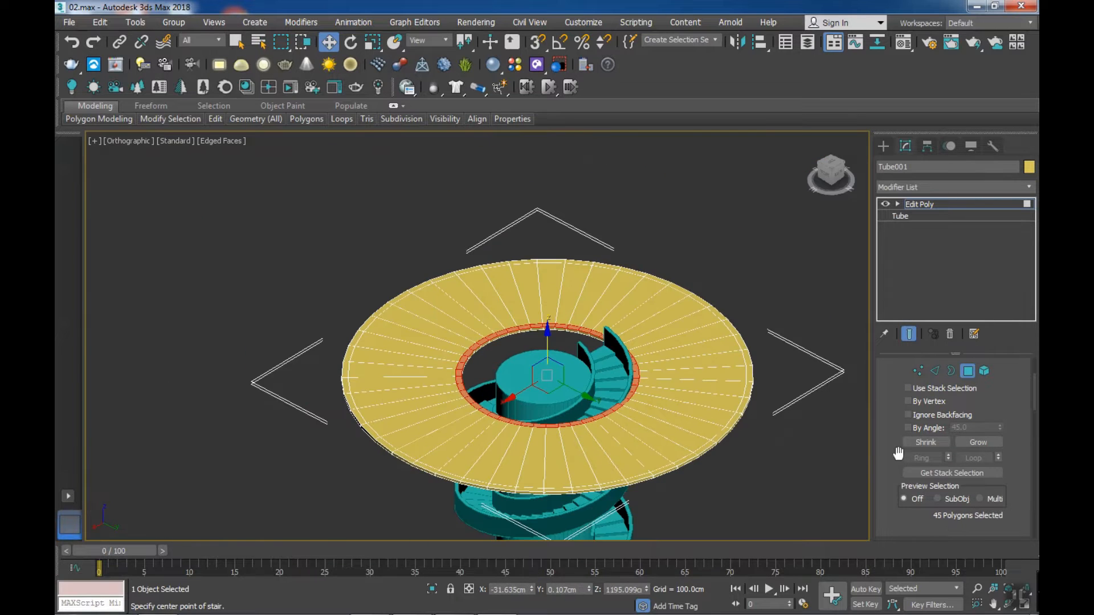
- Leave the polygons at the stair exit out of the inner rim selection and extrude the remaining ones upward about 104 cm
middle_drag(584, 331, 713, 383)
scroll(482, 351, up, 3)
scroll(474, 360, up, 2)
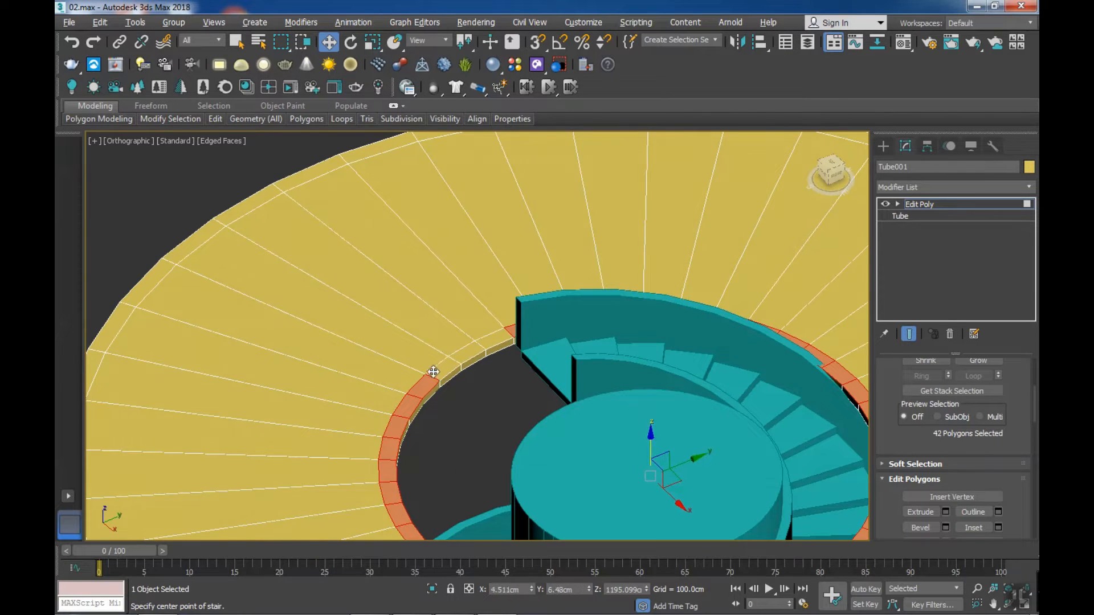
scroll(414, 423, up, 3)
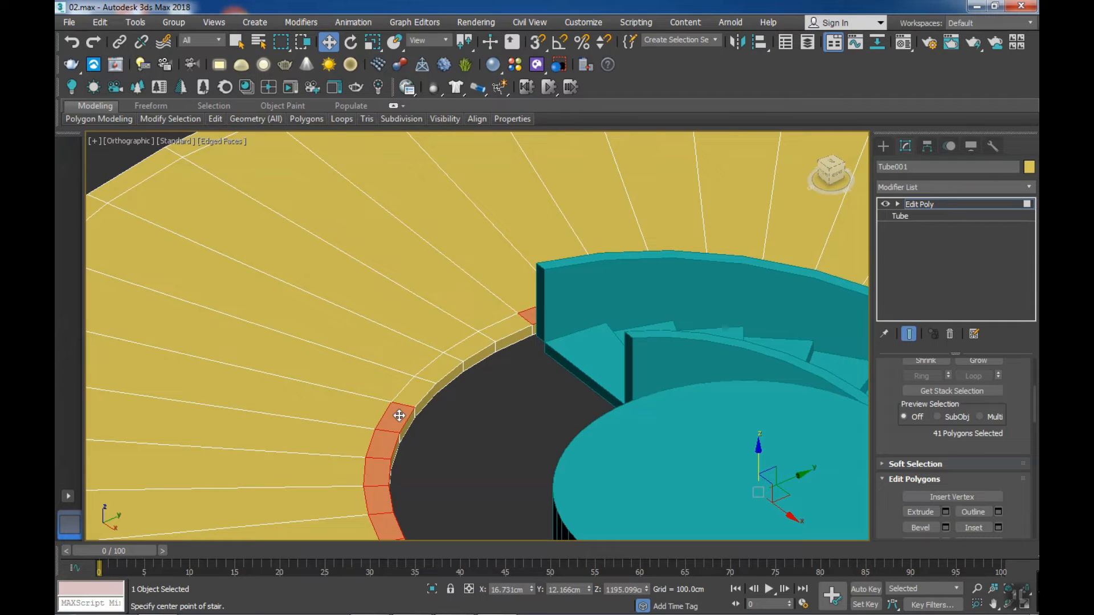
click(945, 512)
drag(487, 364, 488, 285)
click(486, 383)
- Select the exposed end polygon of the topmost stair step in the steps object
alt+middle_drag(477, 395, 564, 343)
click(913, 206)
click(556, 403)
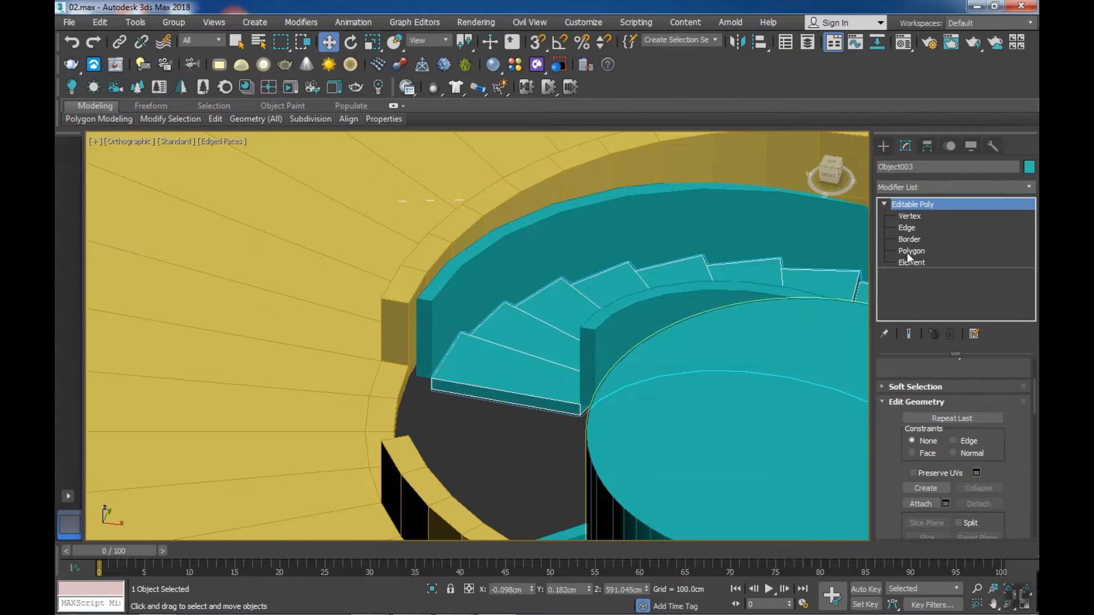
click(910, 252)
click(518, 402)
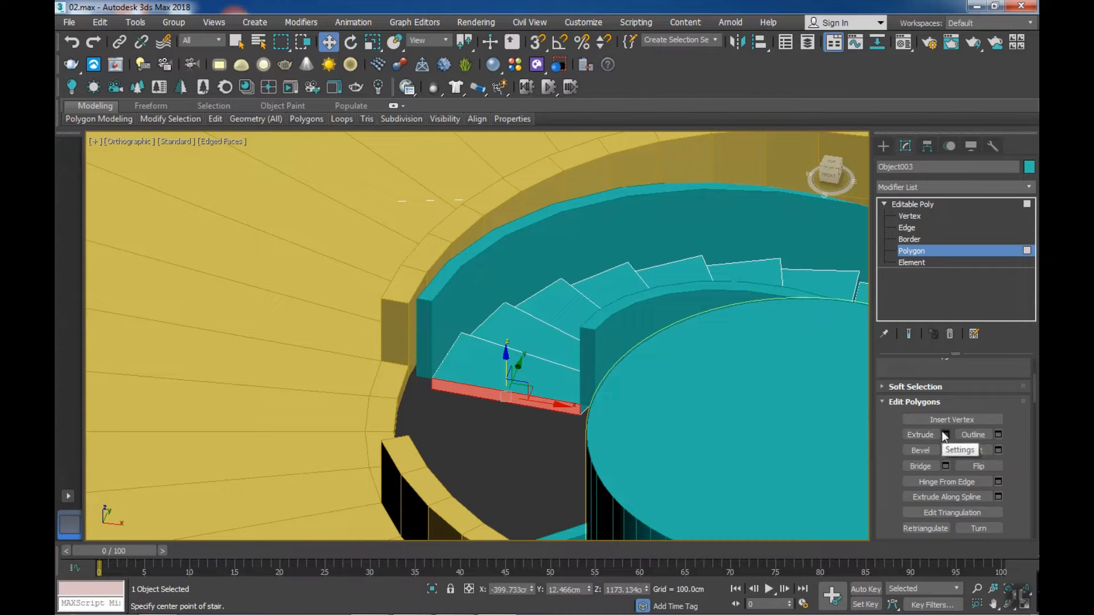
key(ctrl+Page_Up)
- Select the narrow loop of polygons along the outer rim of the tube's top face
scroll(578, 416, down, 8)
alt+middle_drag(514, 434, 587, 485)
scroll(552, 455, down, 5)
click(606, 385)
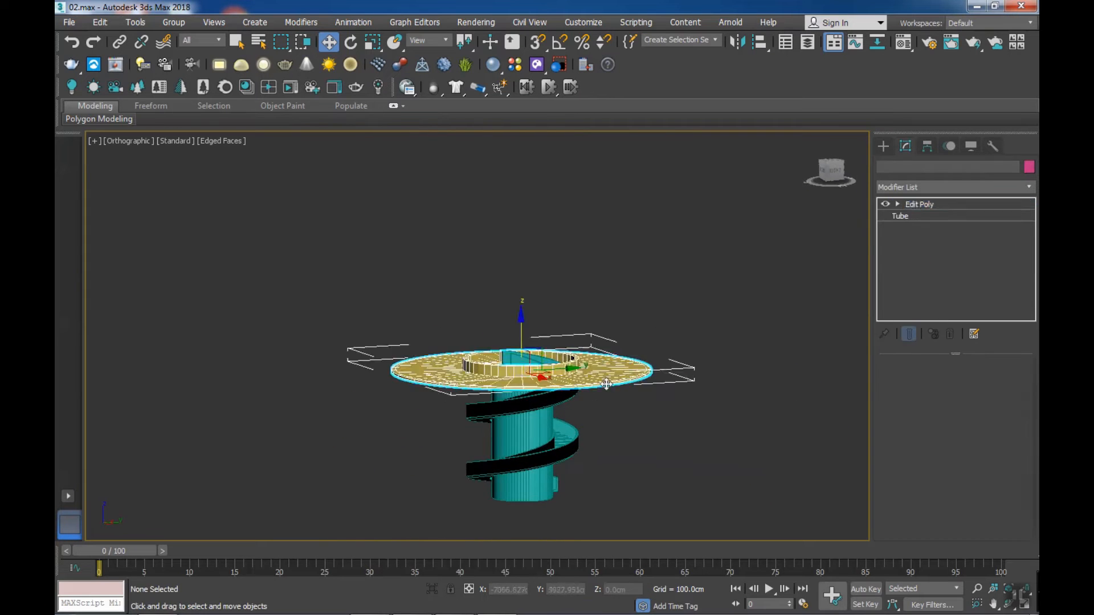
alt+middle_drag(606, 385, 493, 456)
scroll(493, 456, up, 6)
click(968, 473)
click(649, 439)
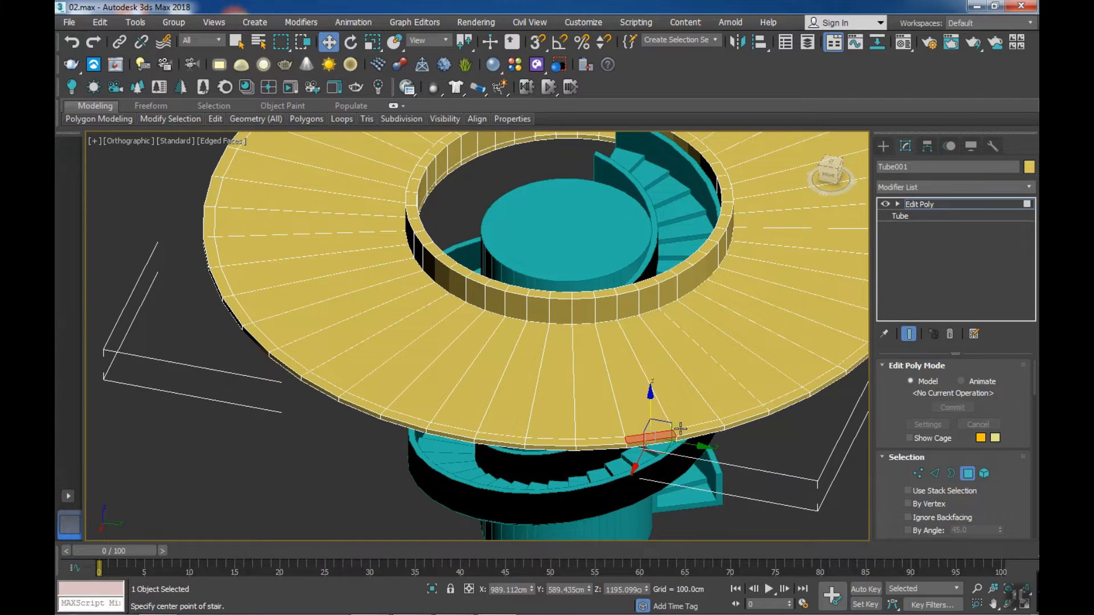
shift+click(686, 434)
scroll(686, 434, down, 6)
alt+middle_drag(687, 434, 722, 424)
middle_drag(723, 425, 668, 439)
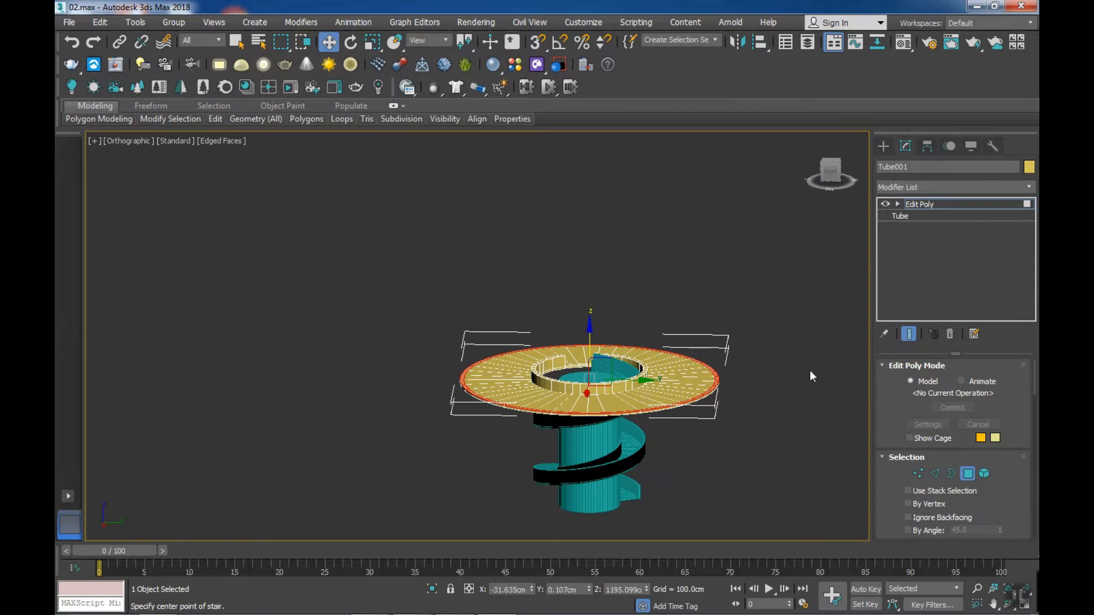
- Extrude the outer rim polygons upward 40 cm and keep the extrusion active for another pass
click(831, 171)
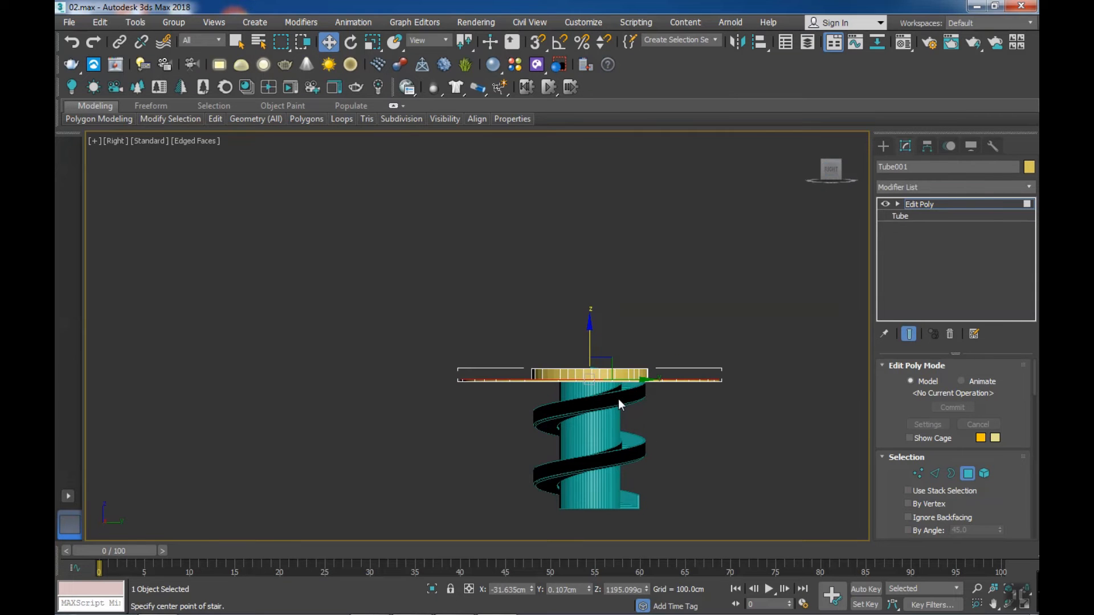
middle_drag(627, 452, 604, 459)
scroll(893, 405, down, 5)
scroll(890, 416, up, 3)
scroll(890, 416, up, 2)
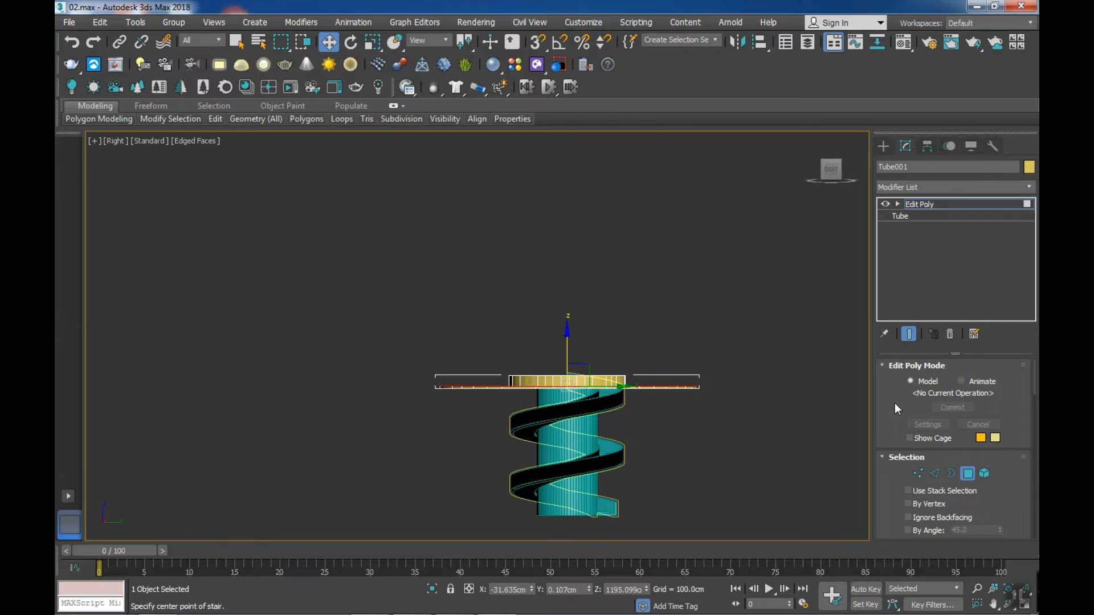
scroll(895, 402, down, 5)
click(945, 471)
middle_drag(659, 475, 543, 478)
scroll(410, 426, up, 4)
middle_drag(612, 424, 548, 440)
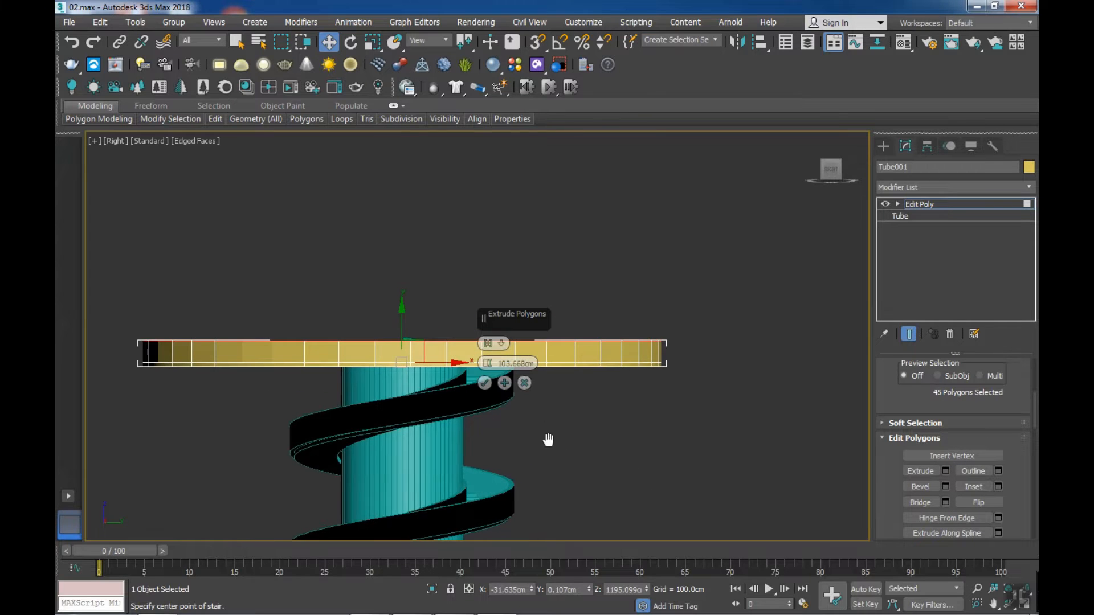
double_click(504, 363)
text(40)
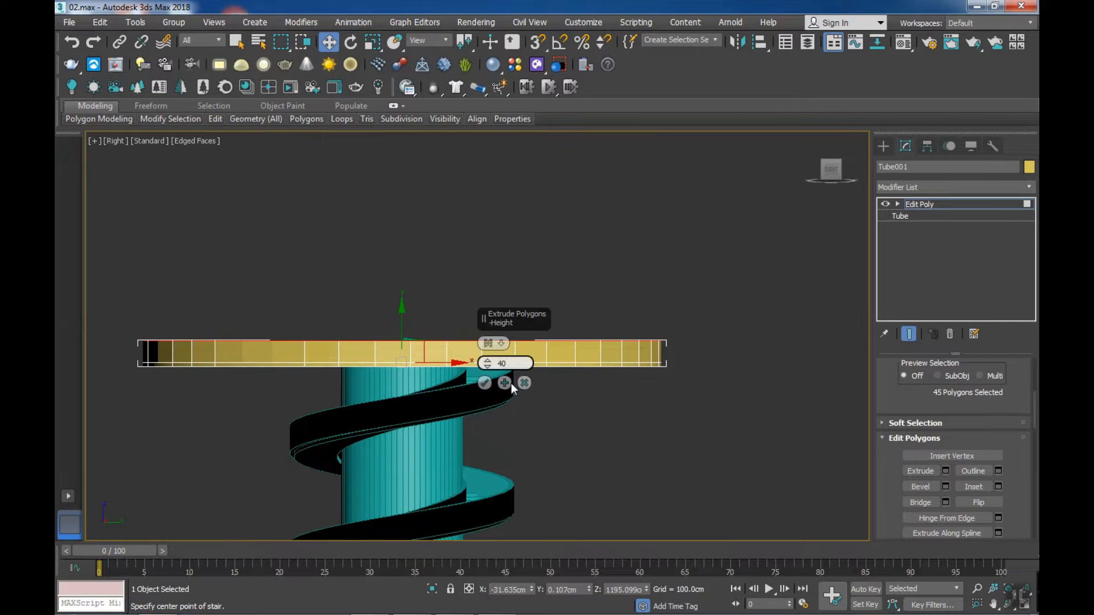
key(Return)
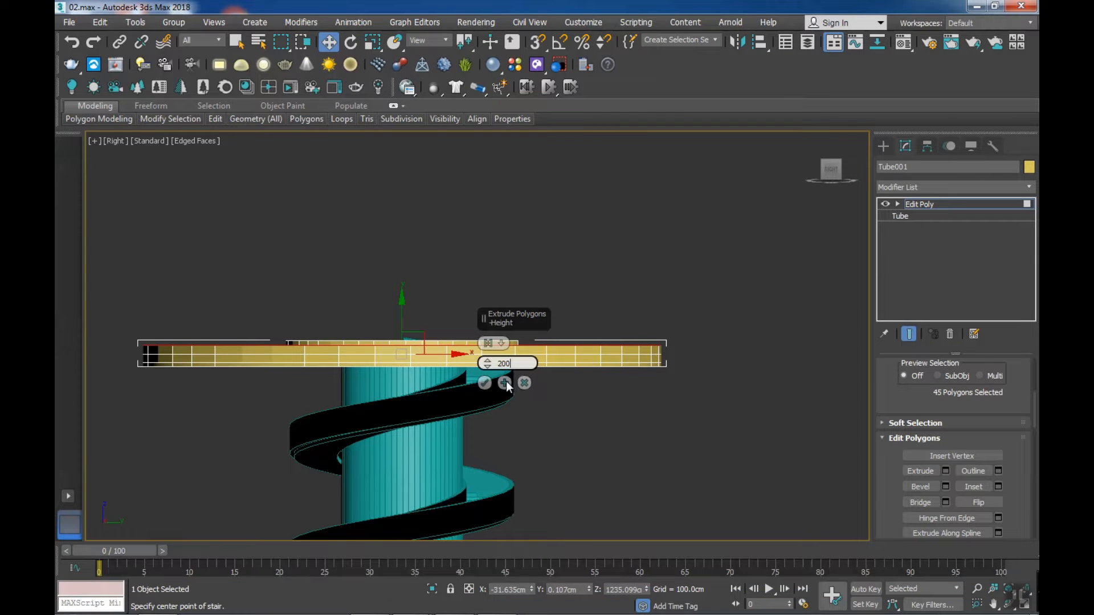
- Try to extrude the outer rim polygons a further 200 cm
key(Return)
scroll(505, 457, down, 2)
middle_drag(474, 490, 486, 450)
middle_drag(486, 450, 437, 436)
scroll(419, 349, up, 2)
middle_drag(423, 358, 414, 385)
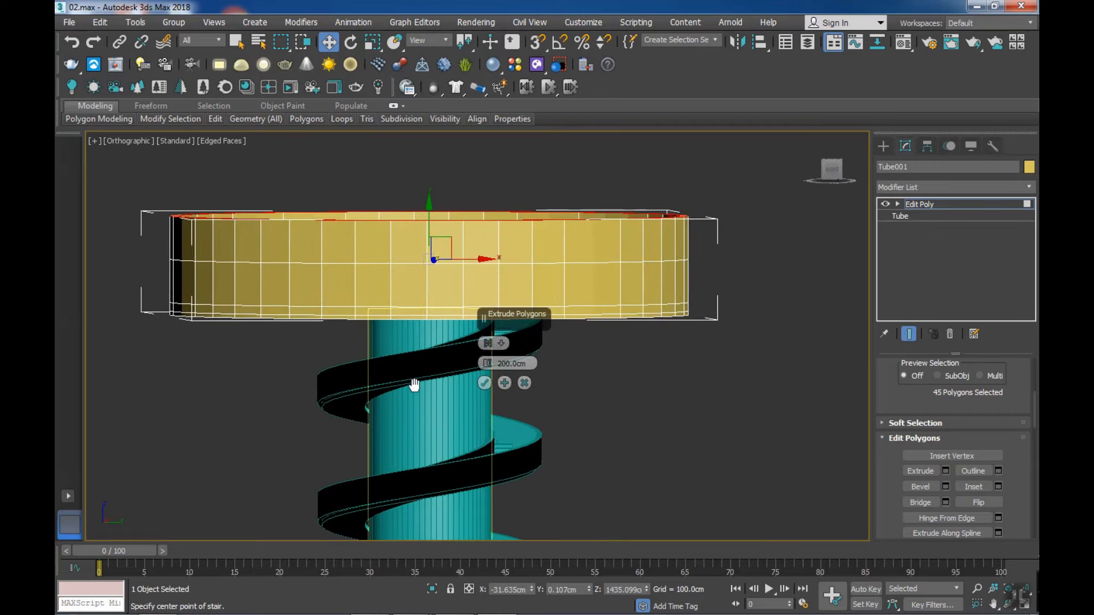
click(524, 383)
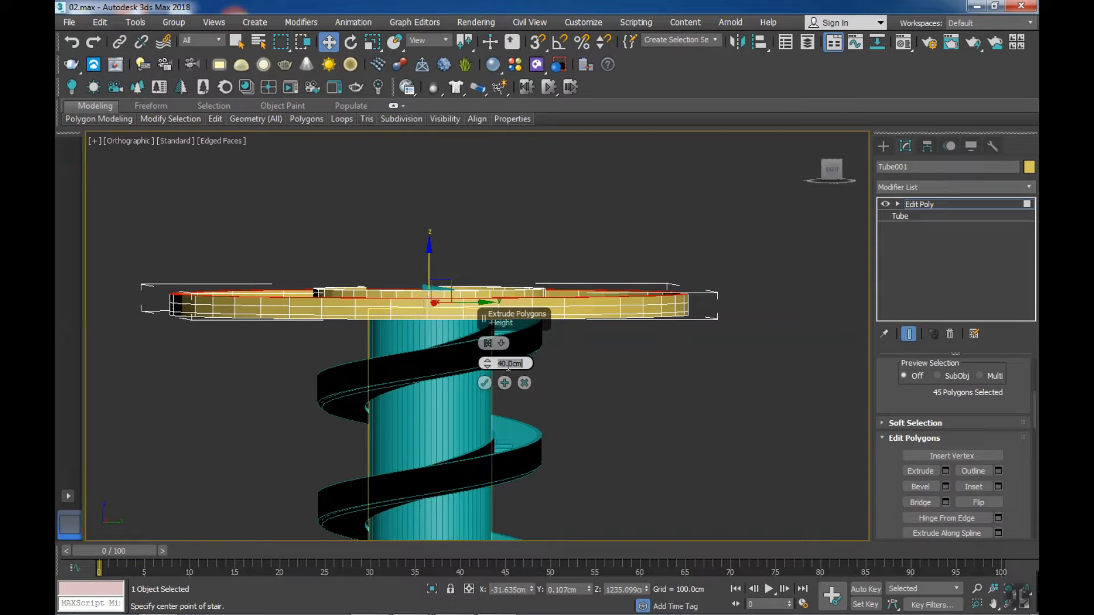
- Extrude the outer rim polygons upward 300 cm and raise the wall top to about 1722.6 cm in Z
text(300)
click(487, 383)
scroll(500, 323, down, 2)
drag(446, 240, 446, 211)
mouse_move(492, 329)
alt+middle_down()
mouse_move(467, 357)
mouse_move(506, 328)
mouse_move(509, 341)
alt+middle_up()
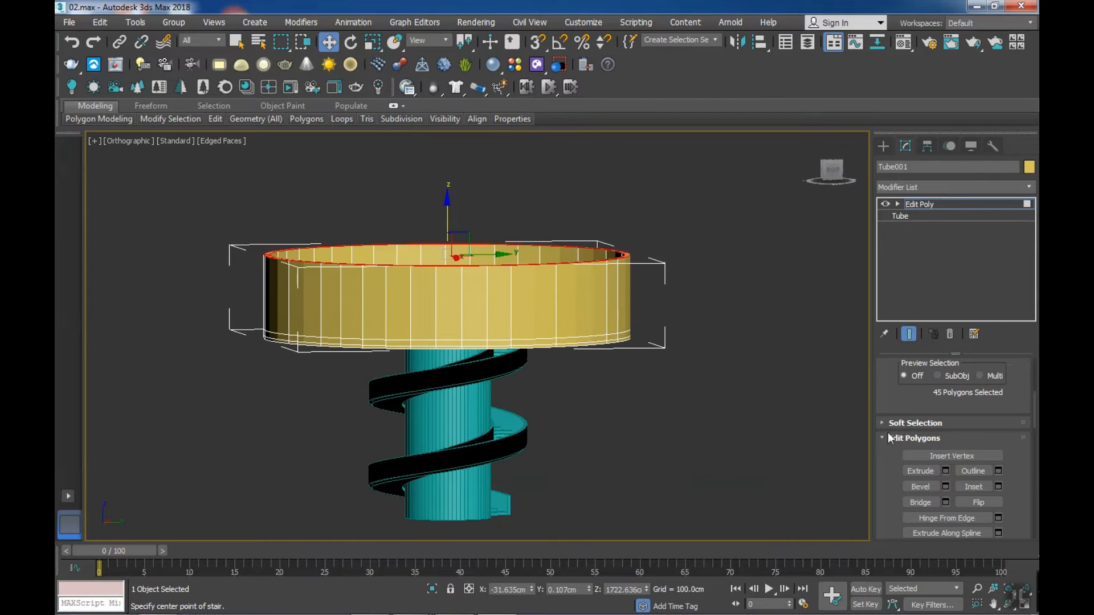
- Extrude the top of the outer wall upward by 150 cm and again by 80 cm, and clear the polygon selection
click(946, 471)
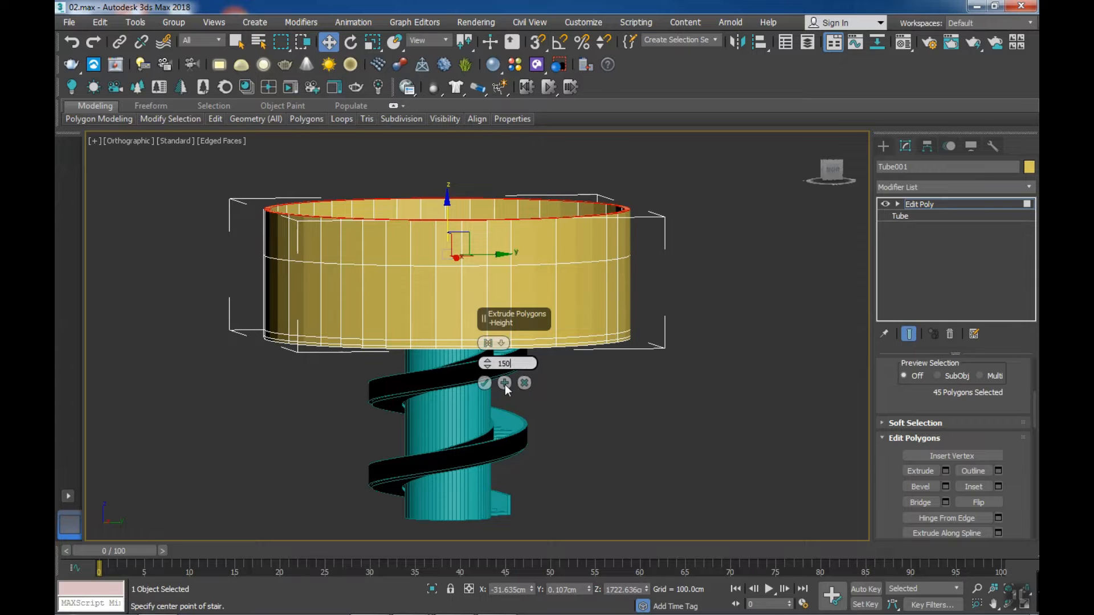
key(Return)
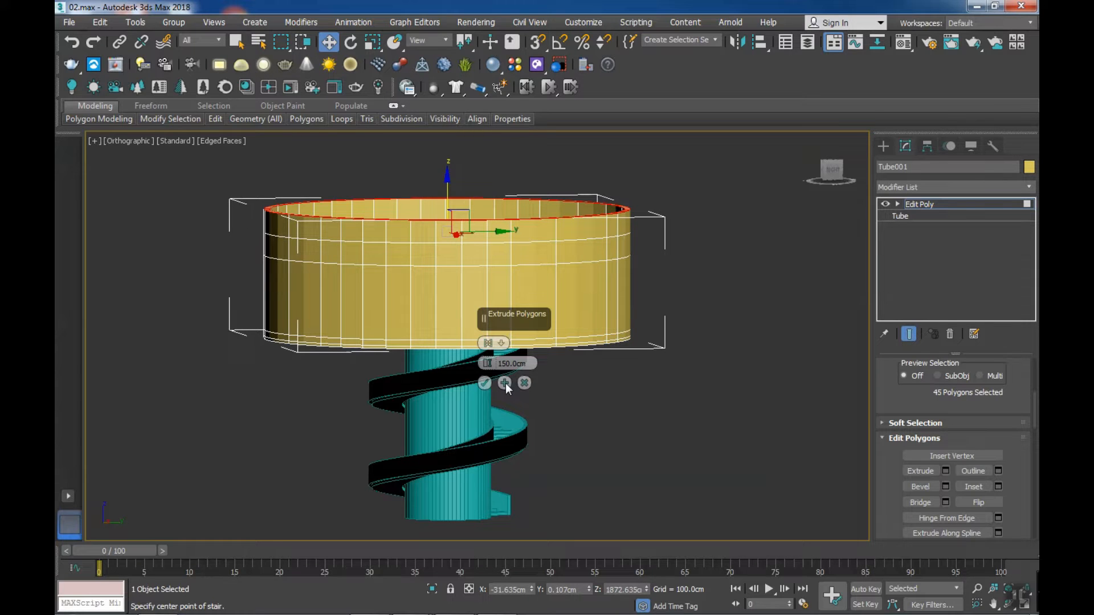
click(506, 363)
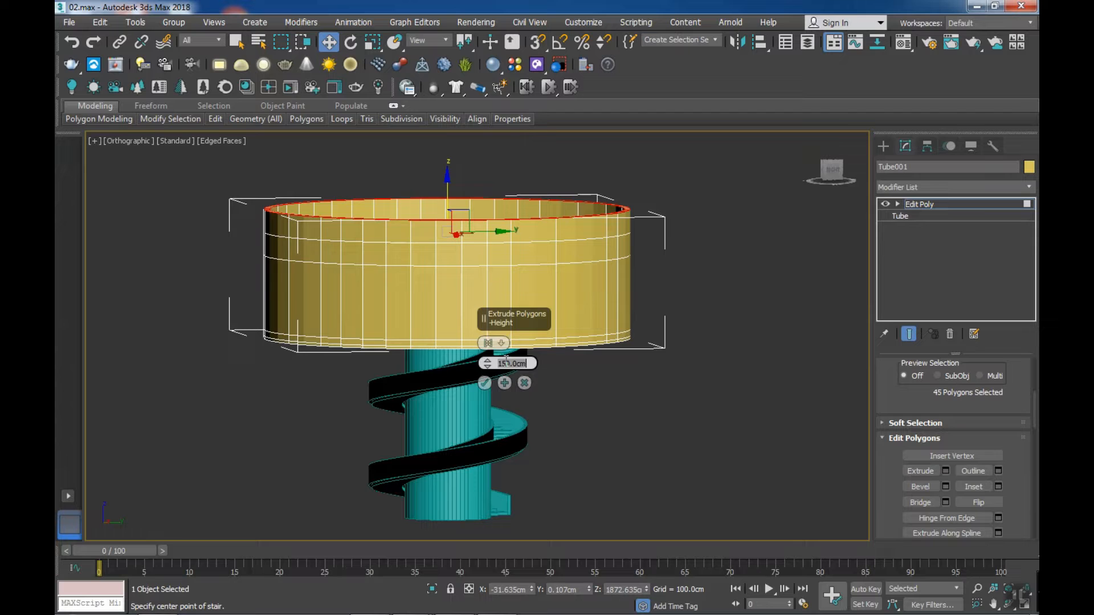
text(80)
click(485, 383)
click(630, 370)
alt+middle_drag(630, 370, 663, 454)
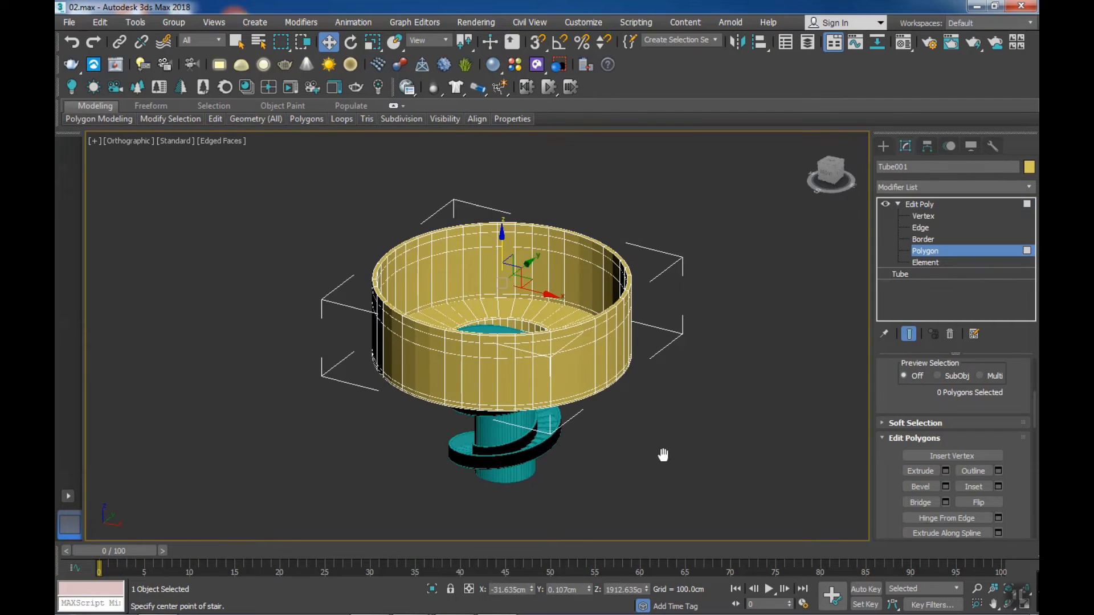
- Select the outer edge loop at the top of the wall and create a shape from it
click(920, 227)
alt+middle_drag(740, 262, 641, 269)
scroll(608, 228, up, 8)
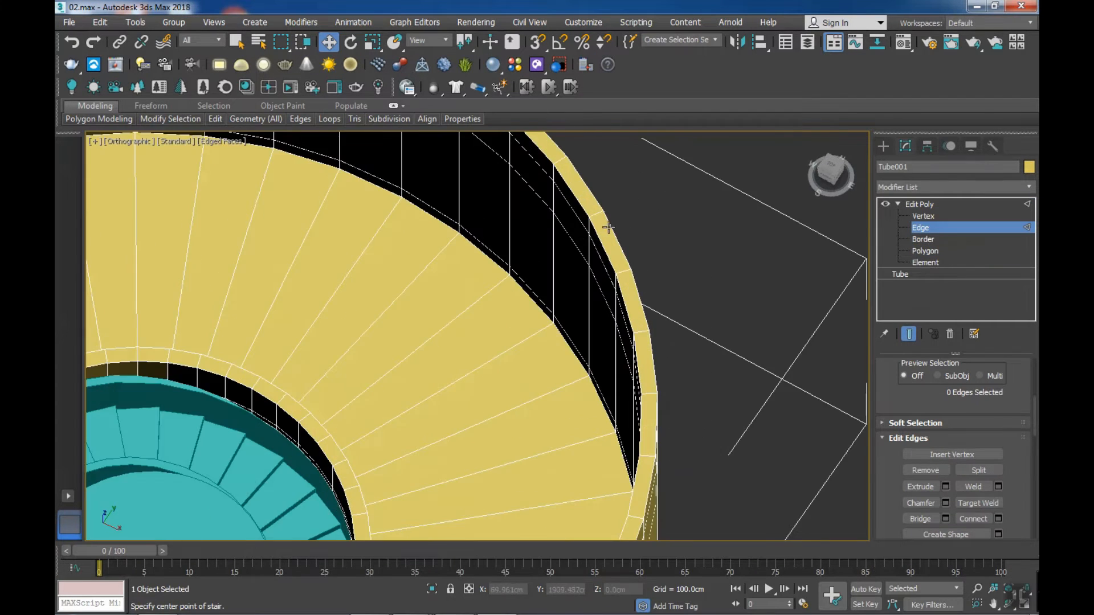
scroll(905, 405, up, 3)
click(979, 397)
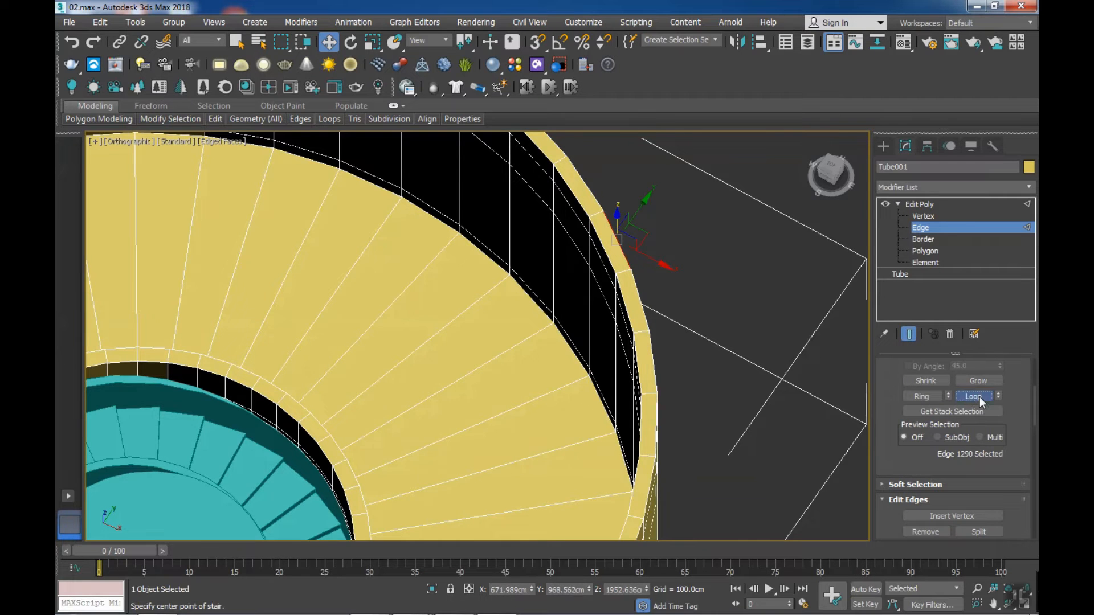
scroll(747, 347, down, 5)
alt+middle_drag(710, 406, 591, 343)
right_click(675, 353)
click(654, 486)
click(528, 337)
- Select the new circular shape and add an Extrude modifier with an amount of 40 cm
click(920, 229)
click(732, 302)
click(665, 324)
click(945, 188)
text(ex)
click(935, 200)
alt+middle_drag(656, 435, 680, 406)
drag(991, 384, 992, 347)
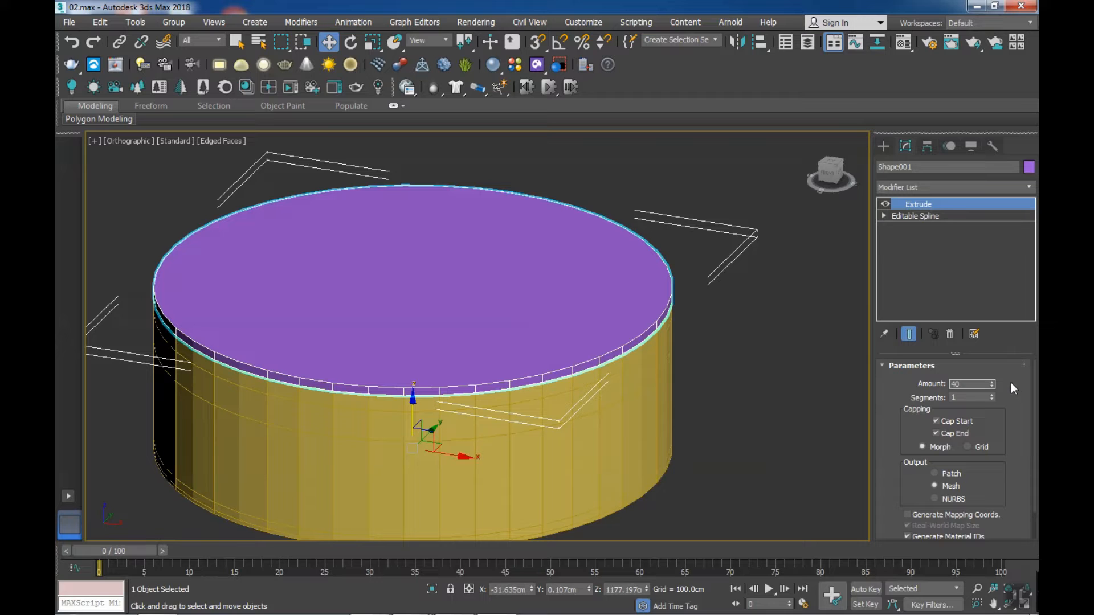
key(Return)
- Adjust the height of the extruded roof slab so it closes off the top of the outer wall
click(992, 395)
drag(416, 404, 418, 431)
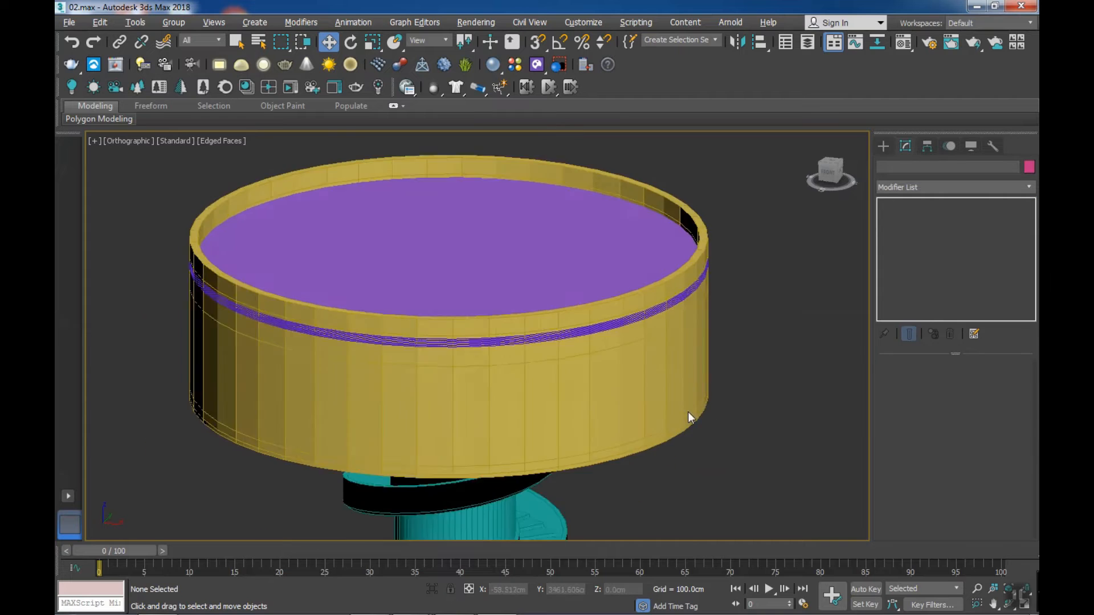
alt+middle_drag(688, 411, 569, 445)
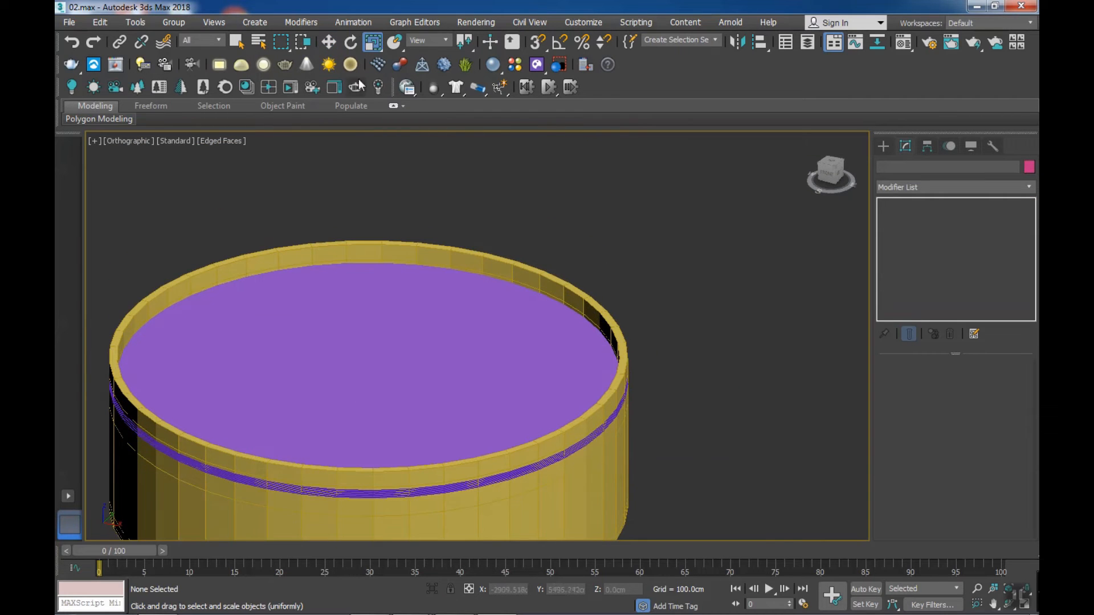
middle_drag(364, 368, 379, 320)
click(382, 316)
scroll(481, 320, down, 5)
alt+middle_drag(479, 323, 421, 399)
scroll(420, 399, up, 6)
drag(411, 408, 413, 411)
middle_drag(542, 432, 471, 441)
scroll(543, 422, down, 5)
- Select the tube and pick the loop of tall polygons around the outside of its outer wall
click(616, 447)
scroll(701, 324, down, 2)
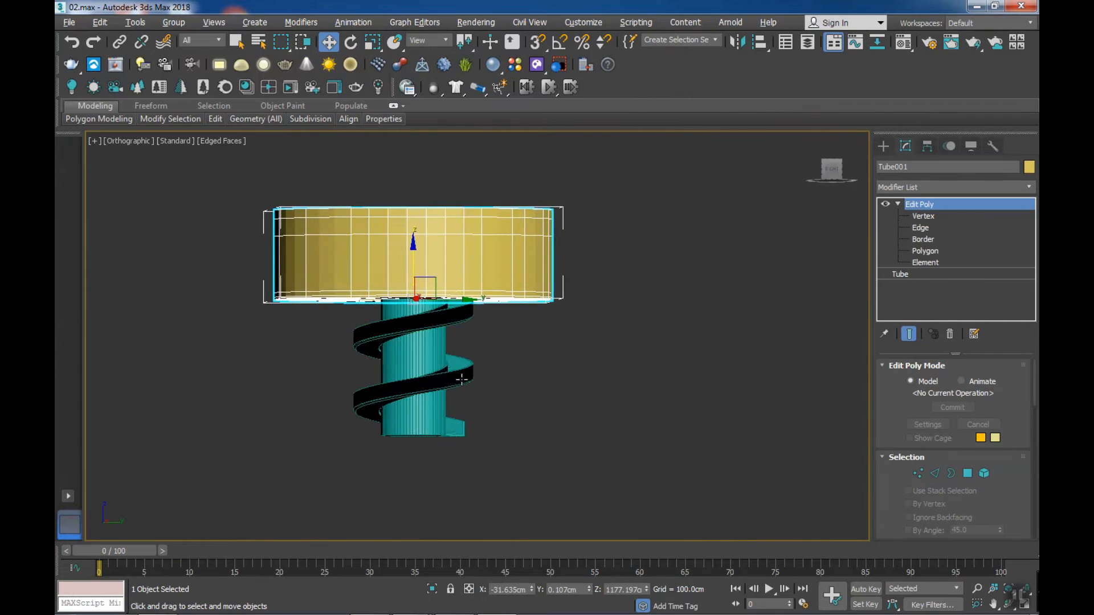
scroll(411, 244, up, 2)
alt+middle_drag(410, 245, 412, 386)
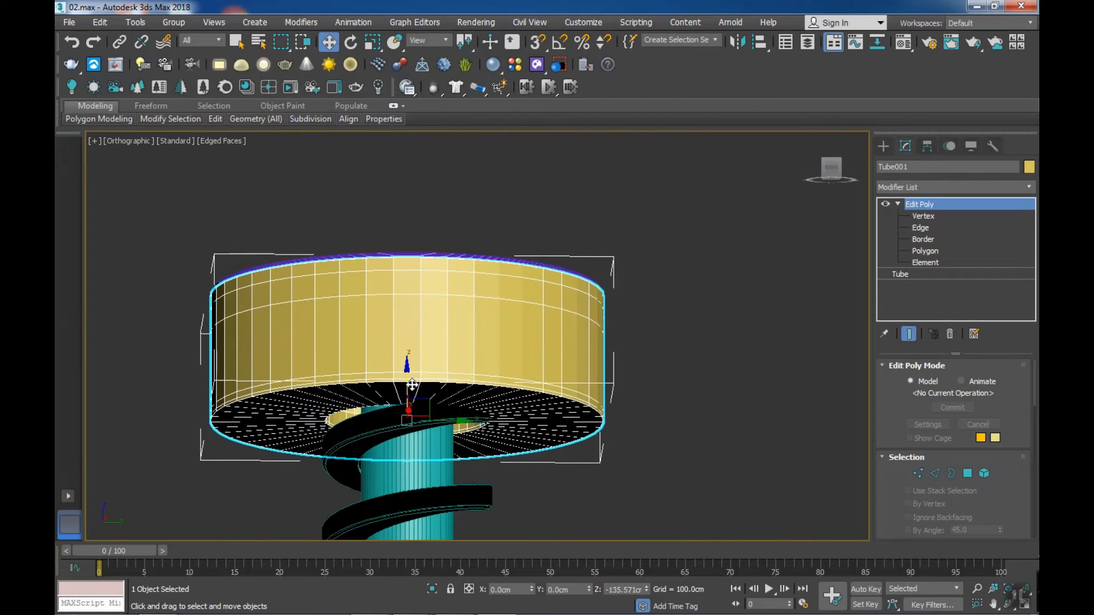
scroll(502, 456, down, 3)
middle_drag(501, 455, 503, 408)
middle_drag(503, 407, 478, 366)
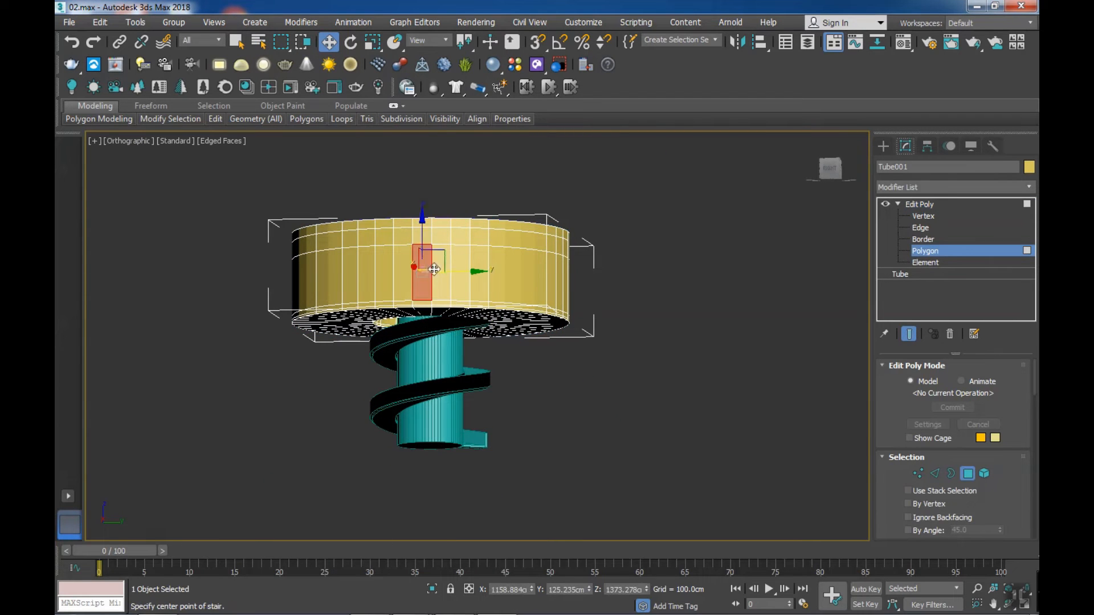
scroll(412, 242, up, 1)
alt+middle_drag(479, 246, 431, 291)
scroll(402, 281, up, 4)
shift+click(410, 271)
alt+middle_drag(525, 304, 352, 302)
scroll(294, 280, up, 2)
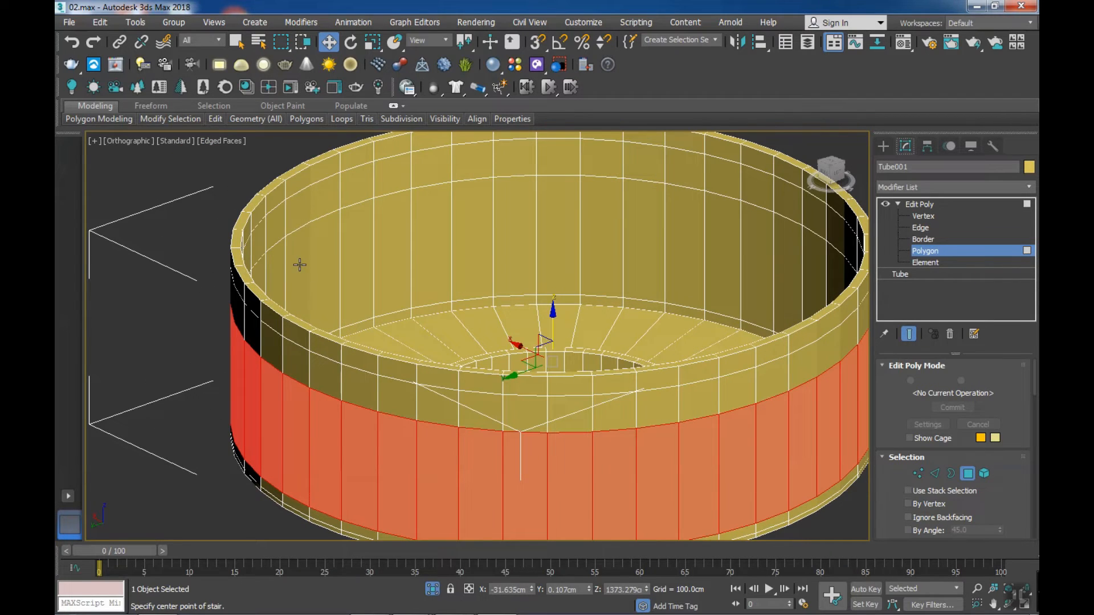
- Add the matching loop of tall polygons on the wall's inner side and detach both loops as a separate object
ctrl+click(299, 265)
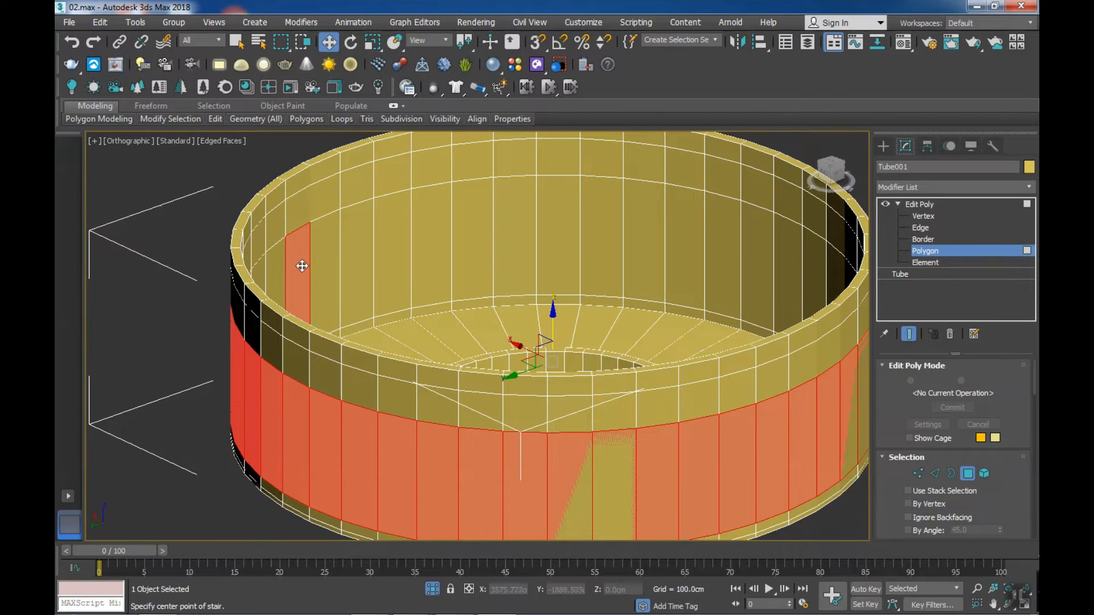
shift+click(327, 270)
middle_drag(359, 302, 320, 268)
scroll(322, 271, down, 2)
alt+middle_drag(424, 304, 525, 311)
scroll(900, 407, down, 8)
scroll(901, 406, down, 2)
click(976, 480)
key(4)
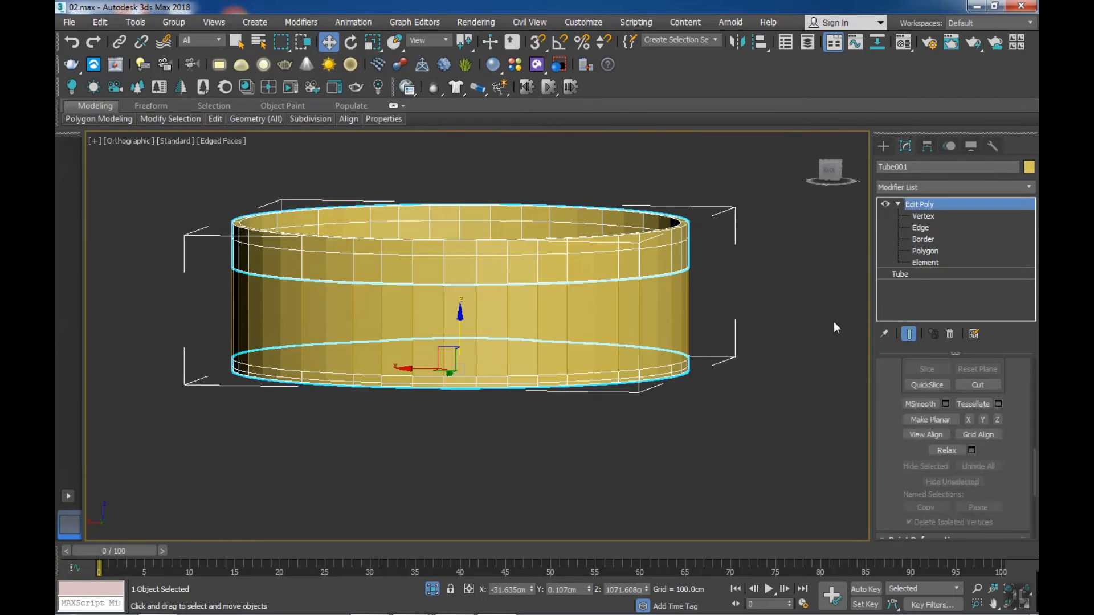
- Select the detached wall band and isolate it
click(578, 340)
scroll(577, 341, down, 2)
drag(441, 357, 589, 337)
right_click(588, 336)
middle_drag(683, 371, 513, 450)
key(alt+q)
scroll(314, 320, up, 4)
middle_drag(315, 320, 327, 304)
scroll(327, 305, down, 2)
scroll(327, 304, down, 2)
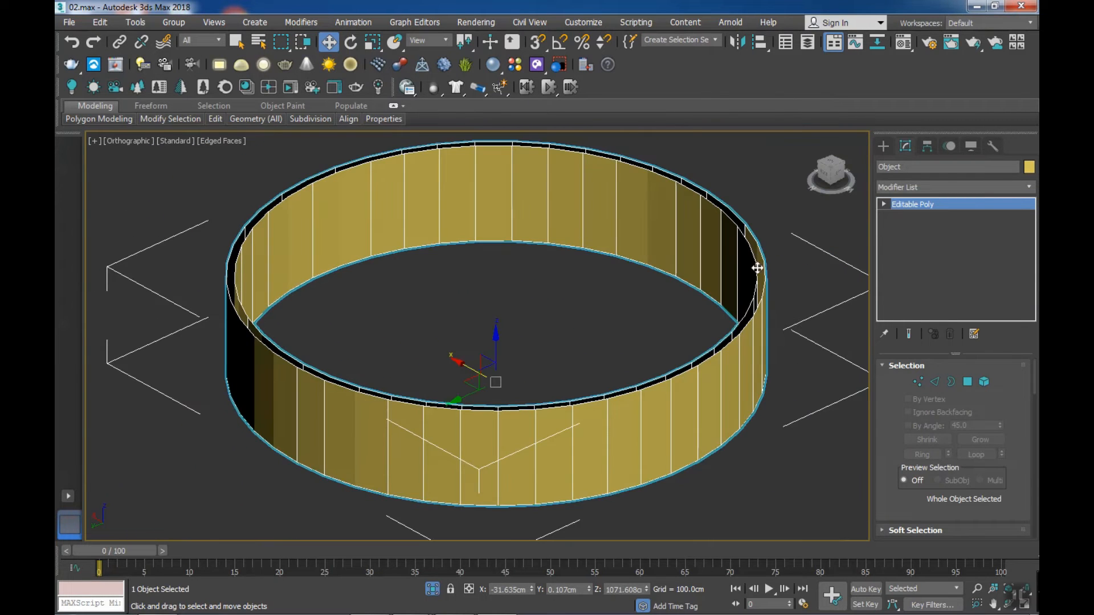
- Delete the band's inner loop of polygons and leave isolation to show the whole model
key(4)
click(652, 265)
shift+click(635, 220)
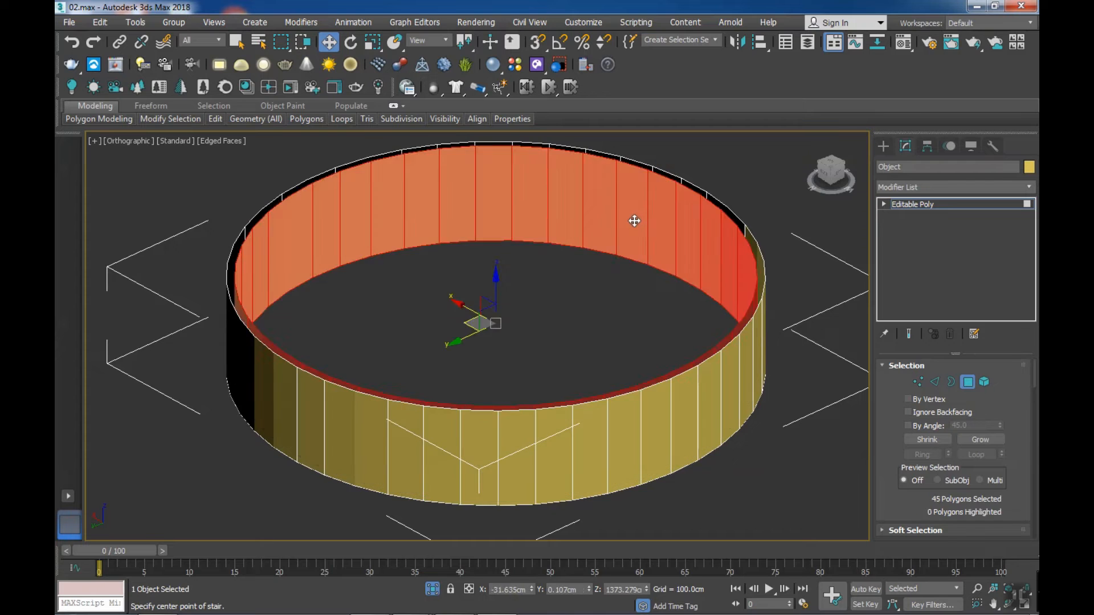
key(Delete)
alt+middle_drag(414, 372, 391, 393)
click(433, 589)
alt+middle_drag(570, 425, 455, 376)
click(968, 381)
- Isolate the tube and bridge the inner and outer open borders along the upper rim of its lower wall section
click(511, 203)
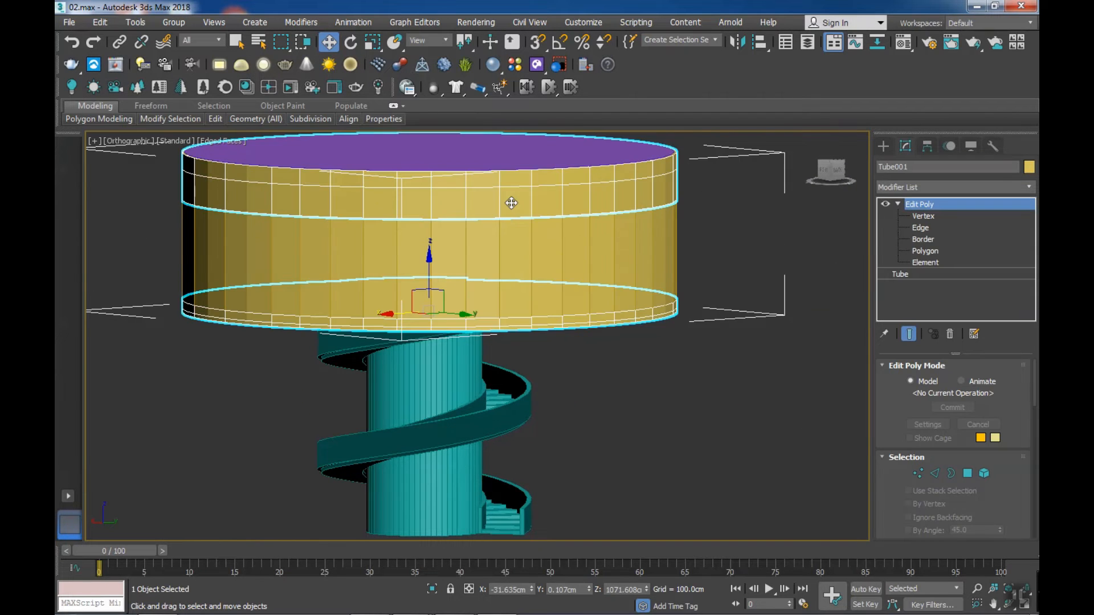
key(alt+q)
alt+middle_drag(585, 315, 279, 447)
scroll(279, 447, up, 3)
click(951, 473)
click(315, 478)
middle_drag(323, 476, 791, 447)
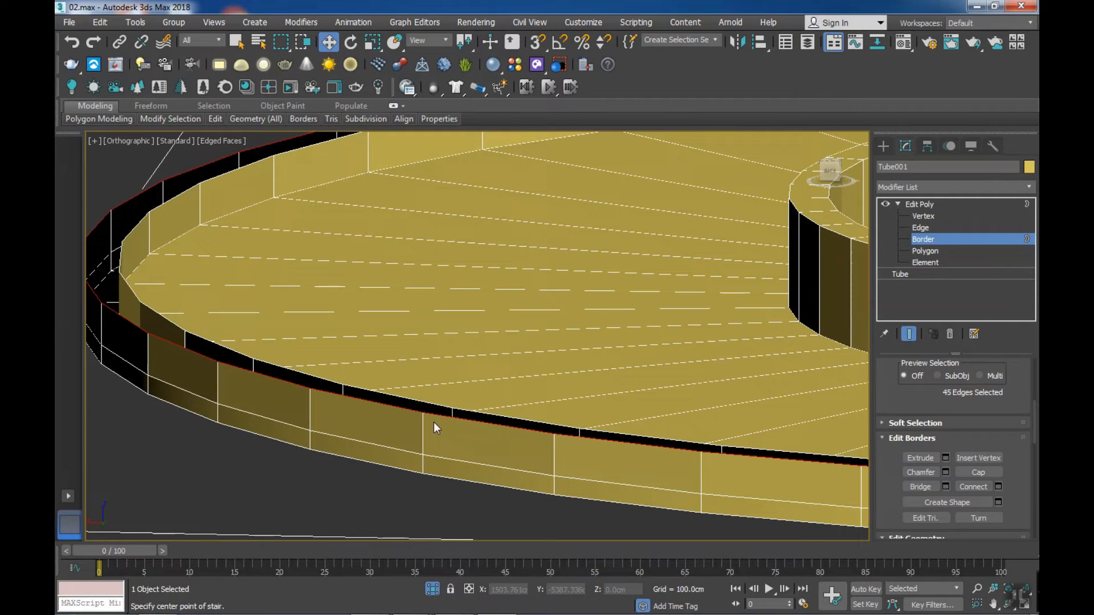
ctrl+click(433, 422)
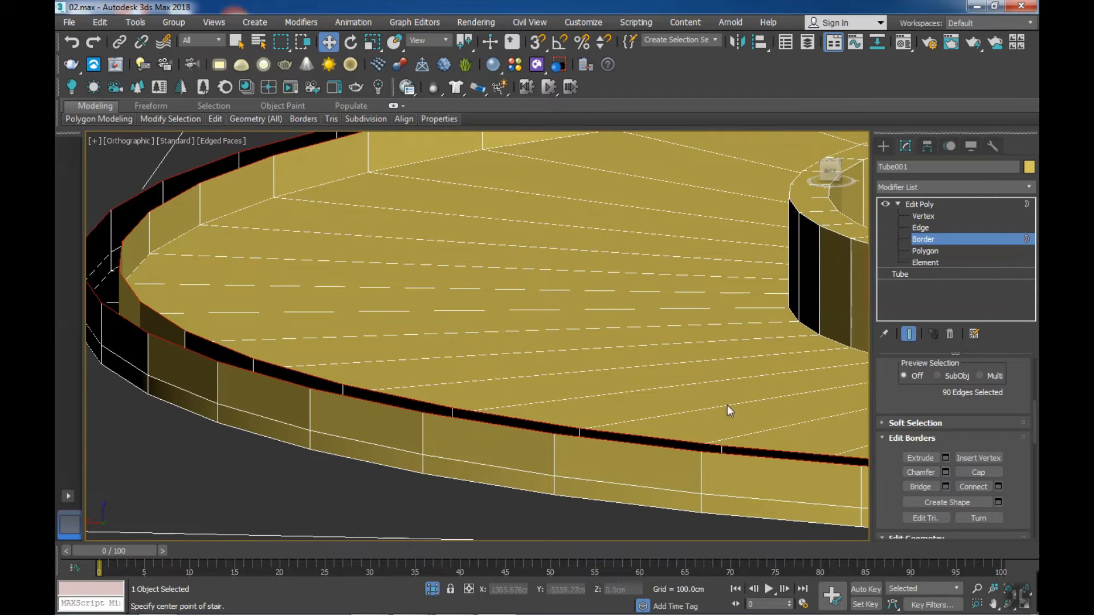
click(920, 488)
- Bridge the two open borders along the underside of the tube's upper wall section and return to the whole model
alt+middle_drag(655, 456, 785, 328)
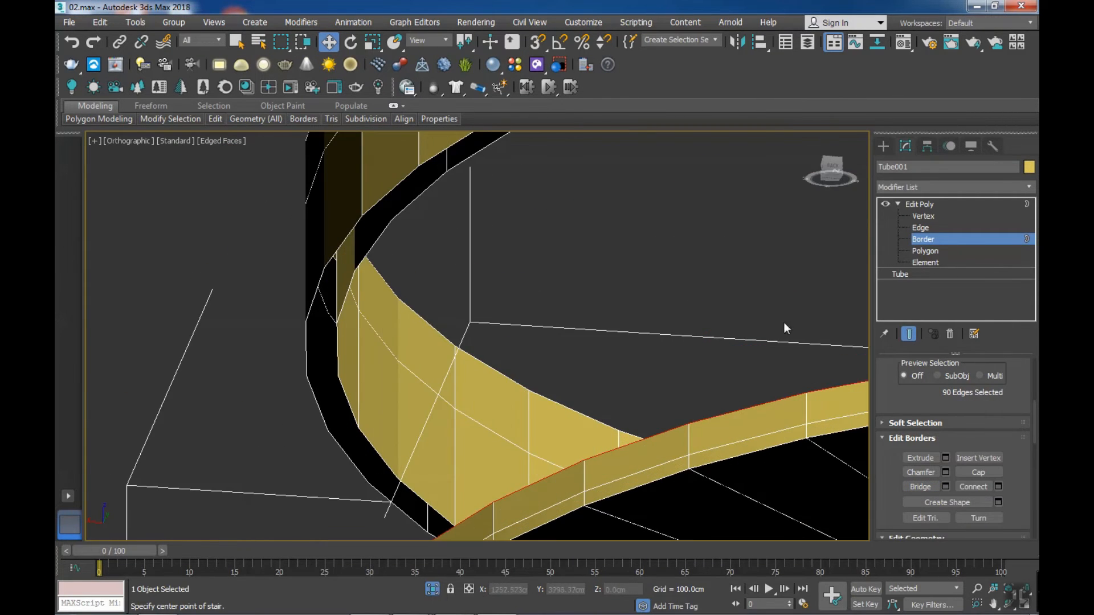
click(374, 246)
ctrl+click(343, 241)
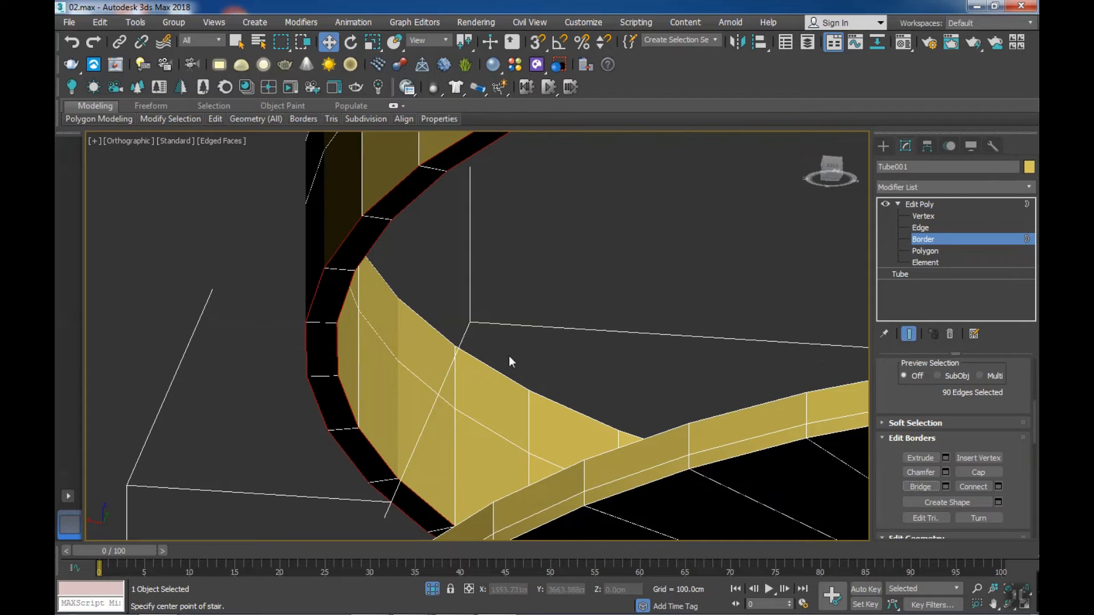
scroll(508, 356, down, 10)
alt+middle_drag(535, 437, 547, 384)
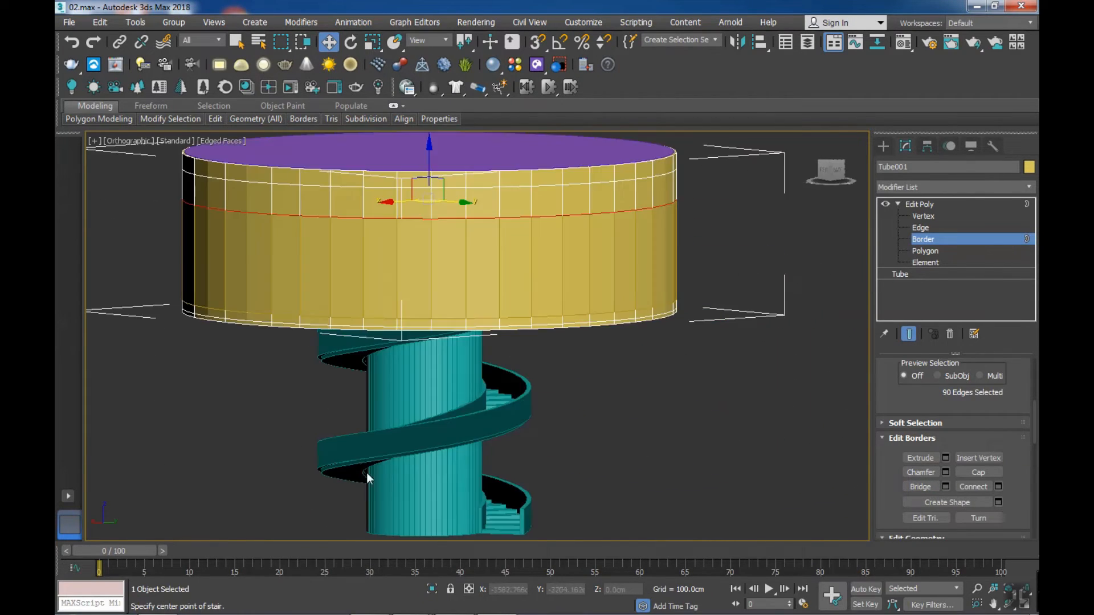
click(367, 473)
alt+middle_drag(367, 473, 508, 297)
key(3)
click(851, 275)
- Change the detached wall band's object color to pink-violet
click(539, 268)
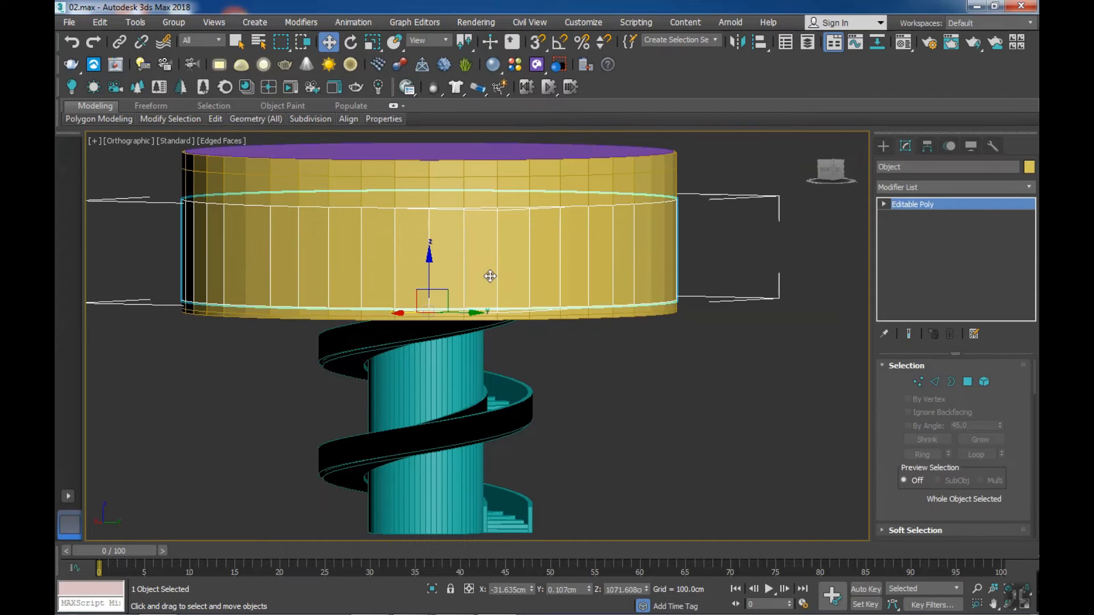
click(1029, 166)
click(439, 343)
click(511, 161)
click(474, 344)
click(596, 390)
alt+middle_drag(596, 389, 577, 408)
key(z)
click(489, 303)
alt+middle_drag(494, 318, 759, 402)
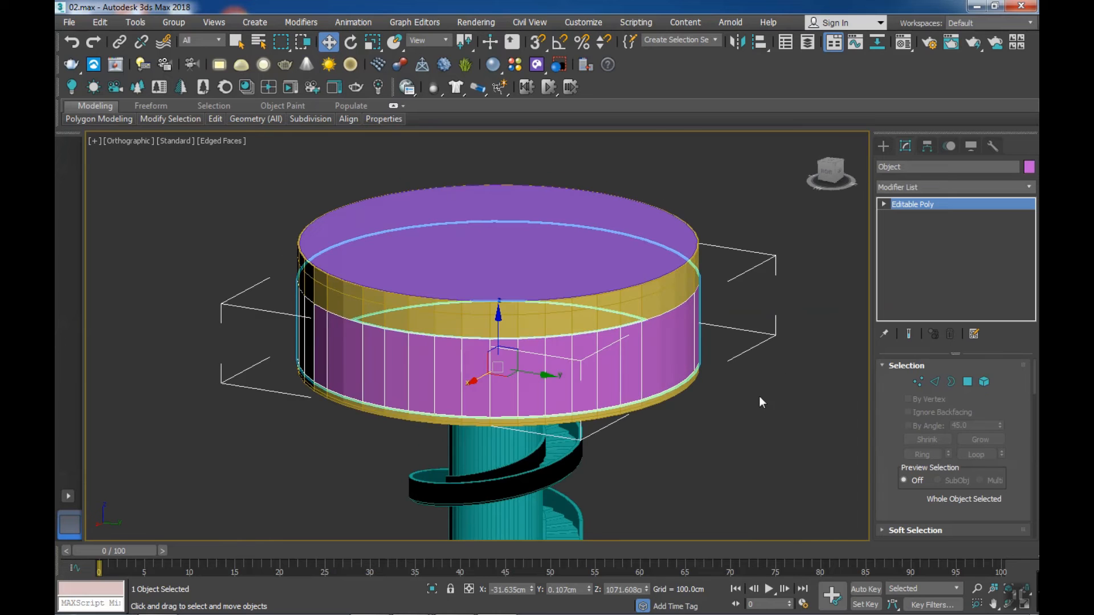
- Isolate the wall band and select all of its edges
middle_drag(654, 491, 626, 453)
middle_drag(626, 454, 619, 413)
key(alt+q)
alt+middle_drag(715, 446, 690, 480)
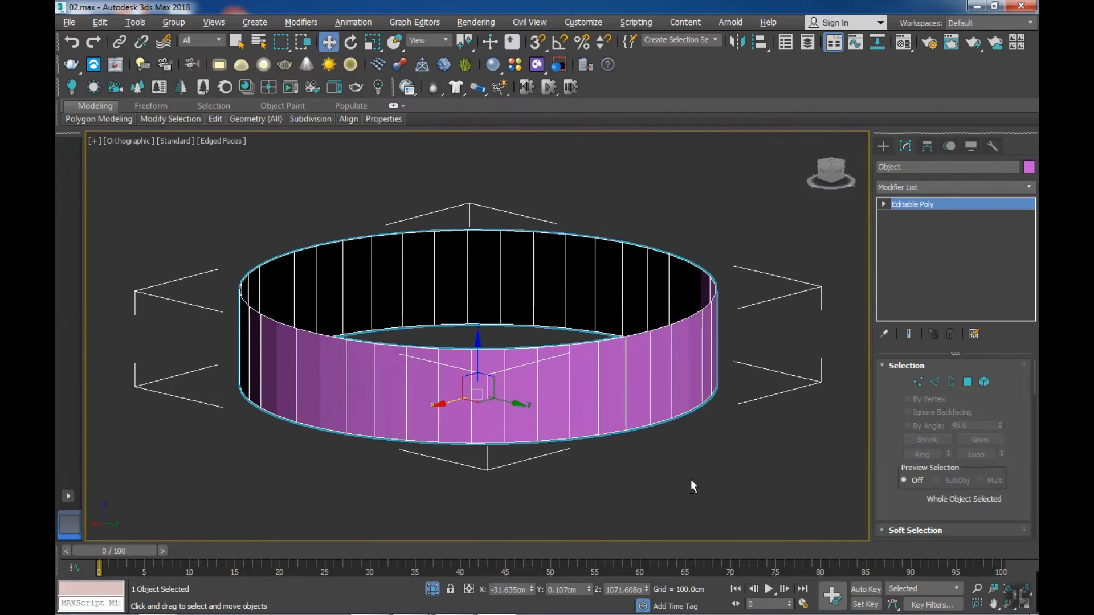
click(951, 382)
click(569, 381)
alt+middle_drag(587, 414, 810, 395)
key(ctrl+a)
- Create a separate linear shape from the band's selected edges and leave edge editing
alt+middle_drag(602, 408, 539, 419)
right_click(524, 392)
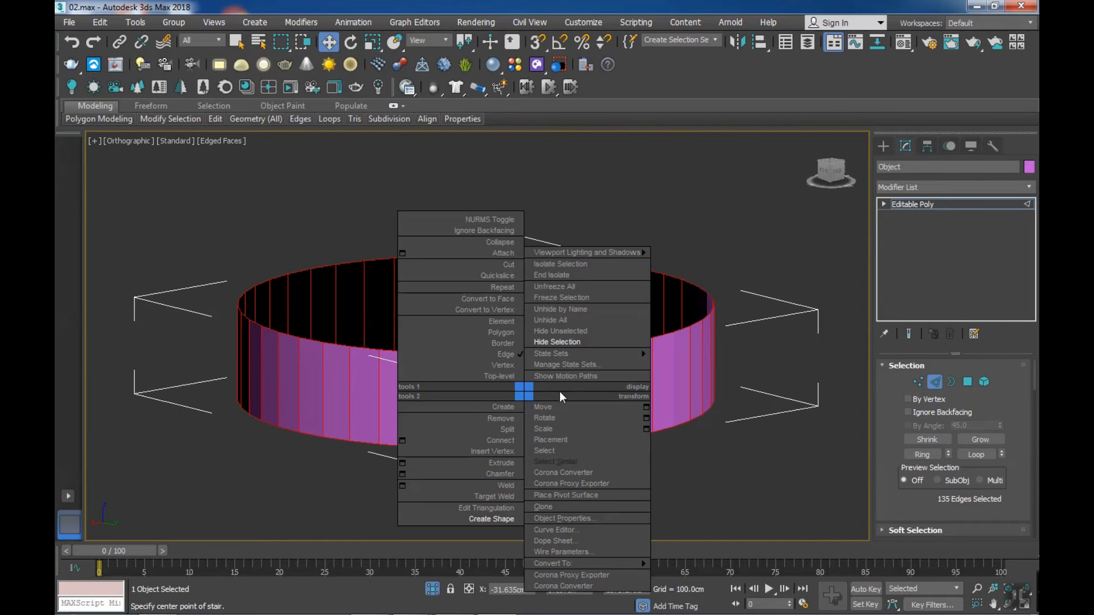
click(515, 517)
click(566, 313)
click(525, 333)
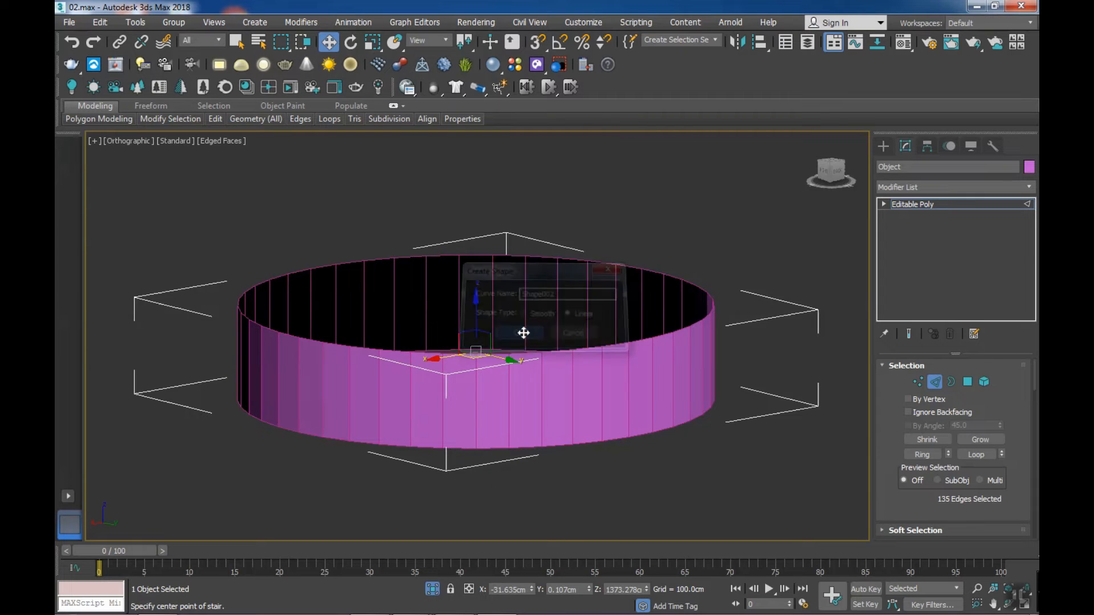
click(682, 461)
click(935, 382)
click(769, 424)
- Add a Shell modifier to the wall band with an outer amount of 0 cm and an inner amount of 2 cm
click(635, 374)
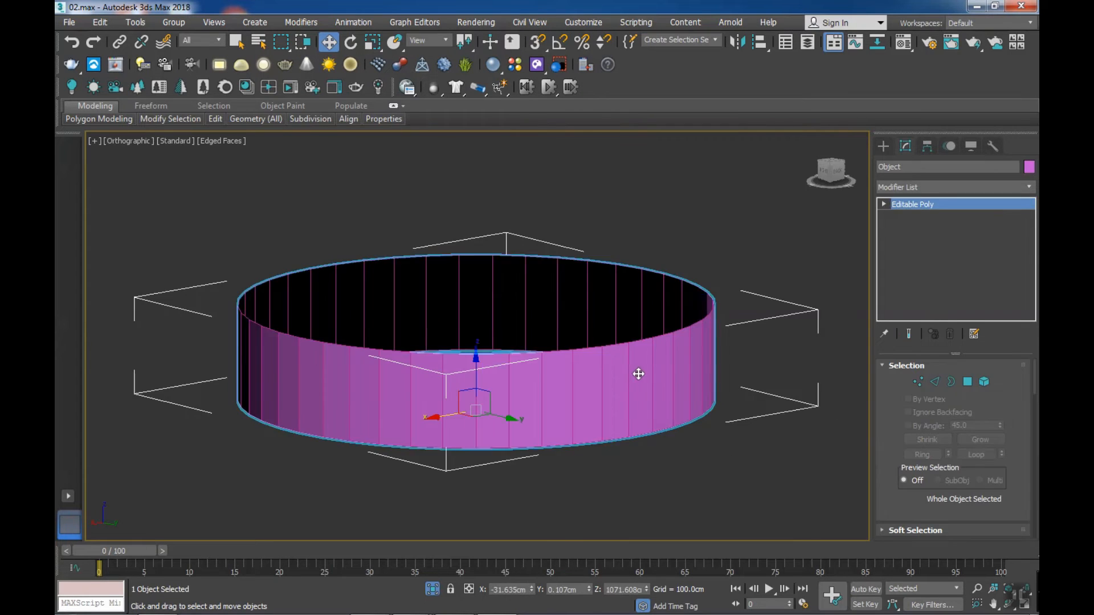
click(1011, 185)
text(sh)
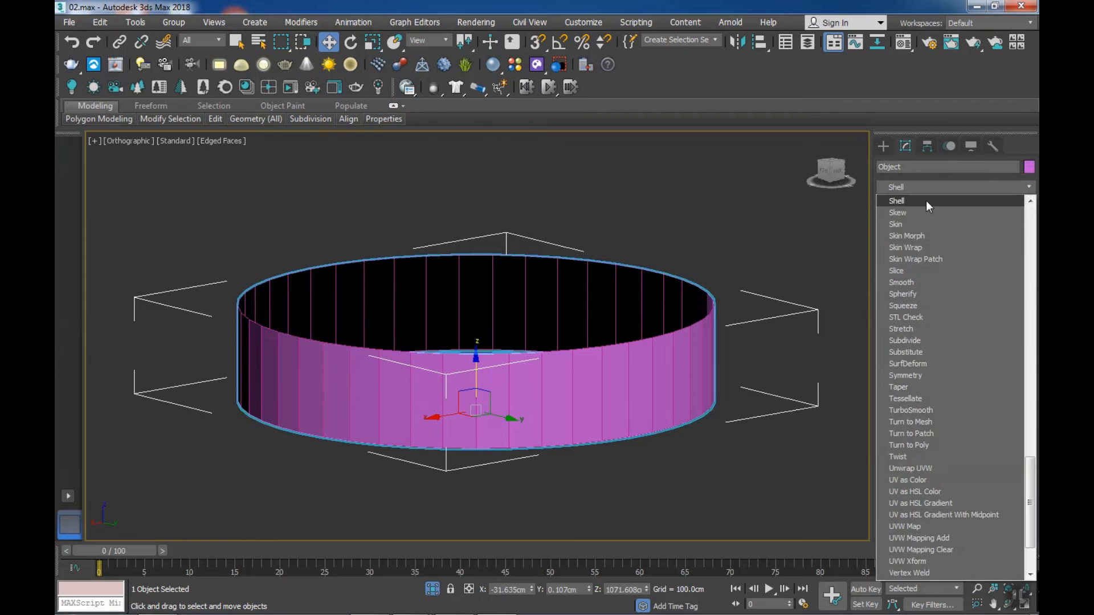
click(926, 201)
alt+middle_drag(629, 387, 585, 434)
scroll(584, 438, up, 6)
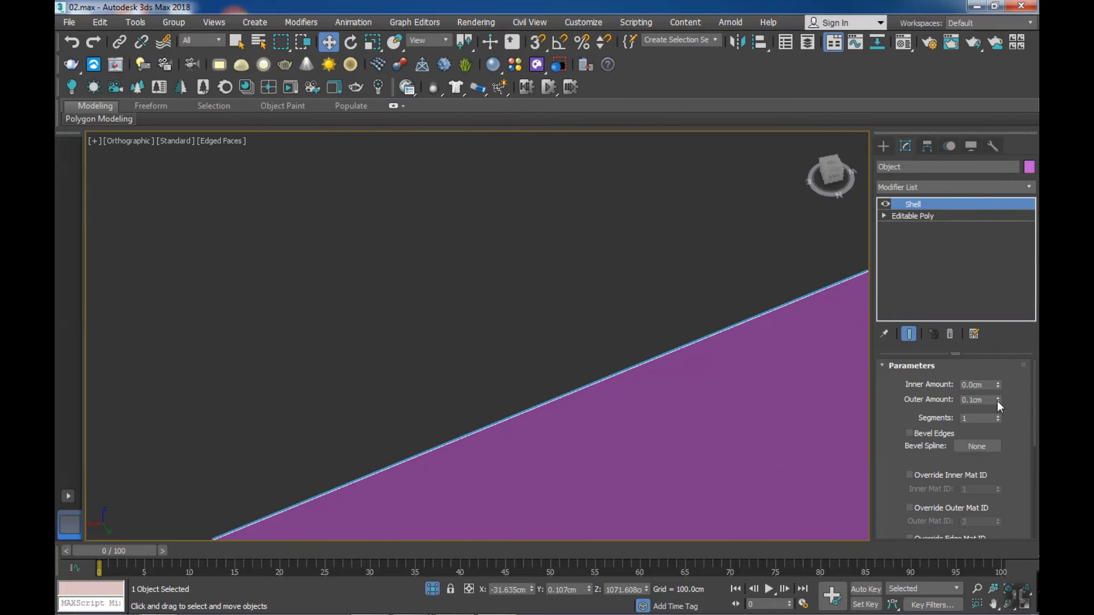
click(998, 402)
drag(998, 388, 995, 262)
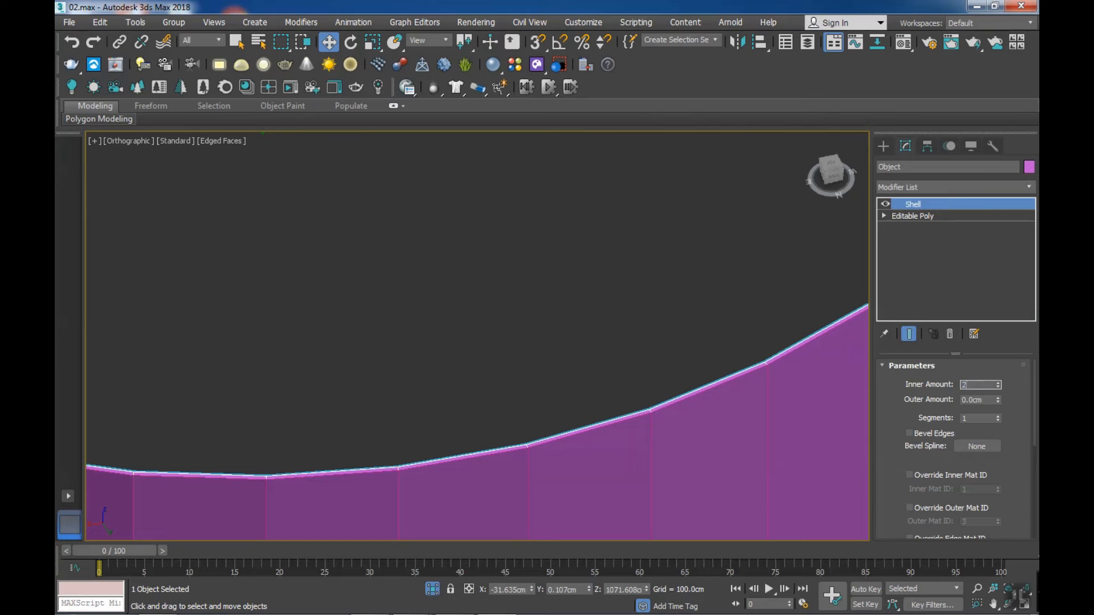
key(Return)
scroll(467, 370, down, 5)
click(600, 465)
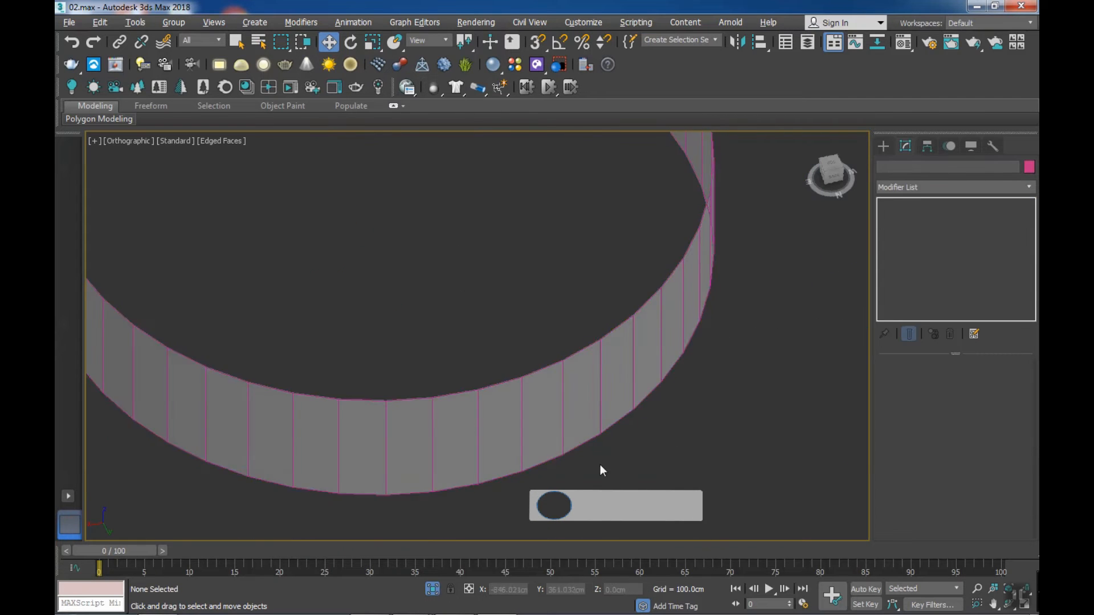
click(630, 363)
scroll(650, 406, down, 4)
alt+middle_drag(643, 447, 655, 412)
scroll(655, 413, up, 2)
alt+middle_drag(574, 405, 456, 365)
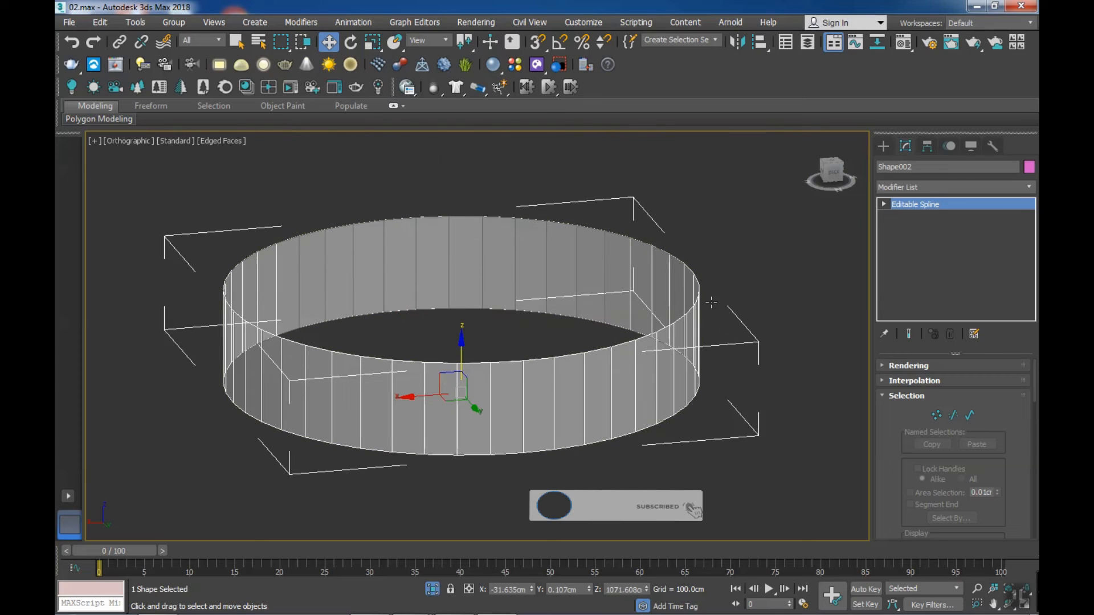
click(956, 188)
text(sw)
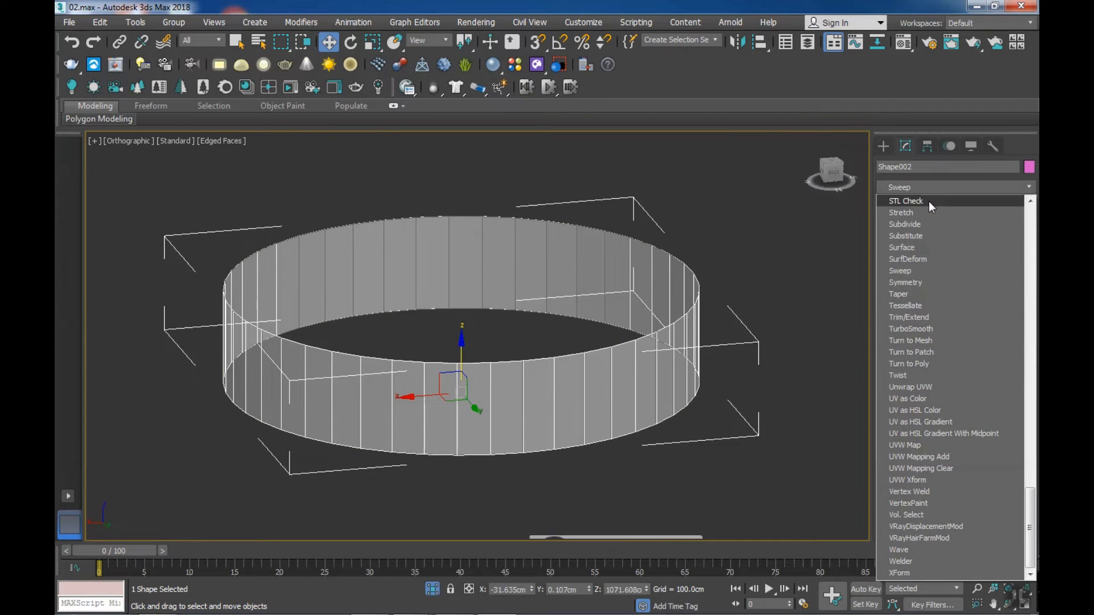
click(649, 371)
scroll(649, 372, up, 2)
scroll(701, 399, down, 2)
click(667, 499)
- Isolate the shape made from the band's edges
click(513, 408)
key(alt+q)
click(653, 486)
alt+middle_drag(653, 489, 610, 338)
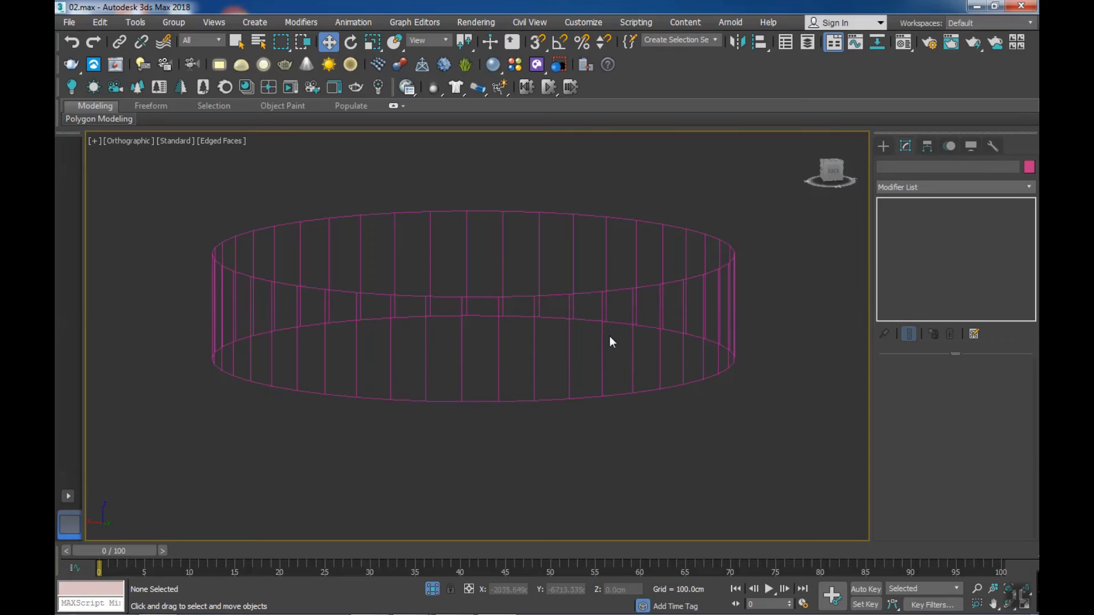
click(883, 147)
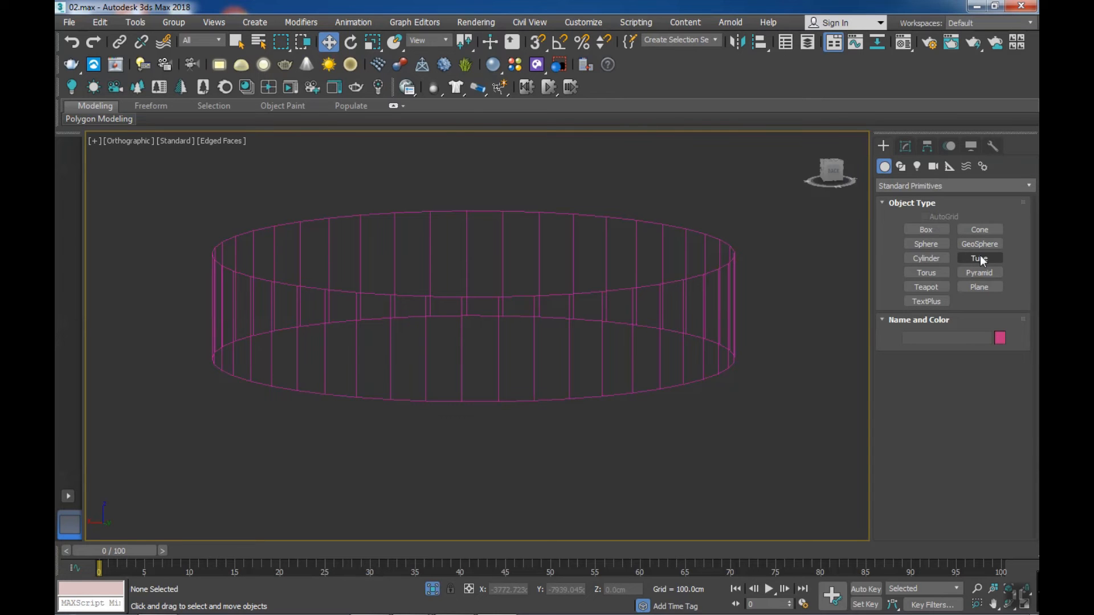
click(900, 148)
- Select all vertical segments between the shape's two rings and divide each one with 2 points
click(723, 274)
click(953, 416)
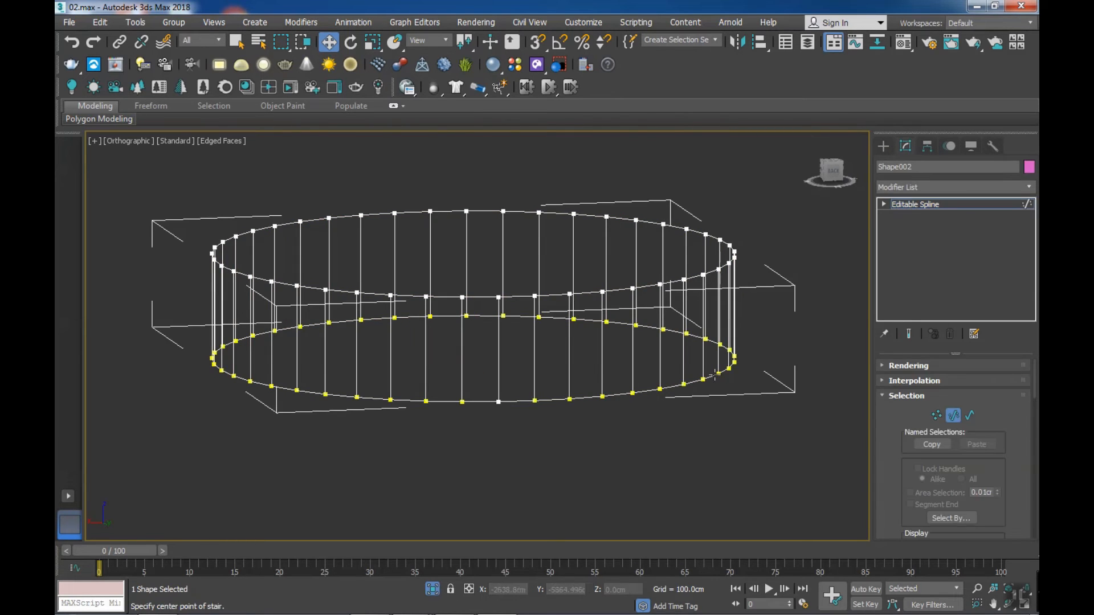
click(632, 352)
alt+middle_drag(752, 411, 814, 232)
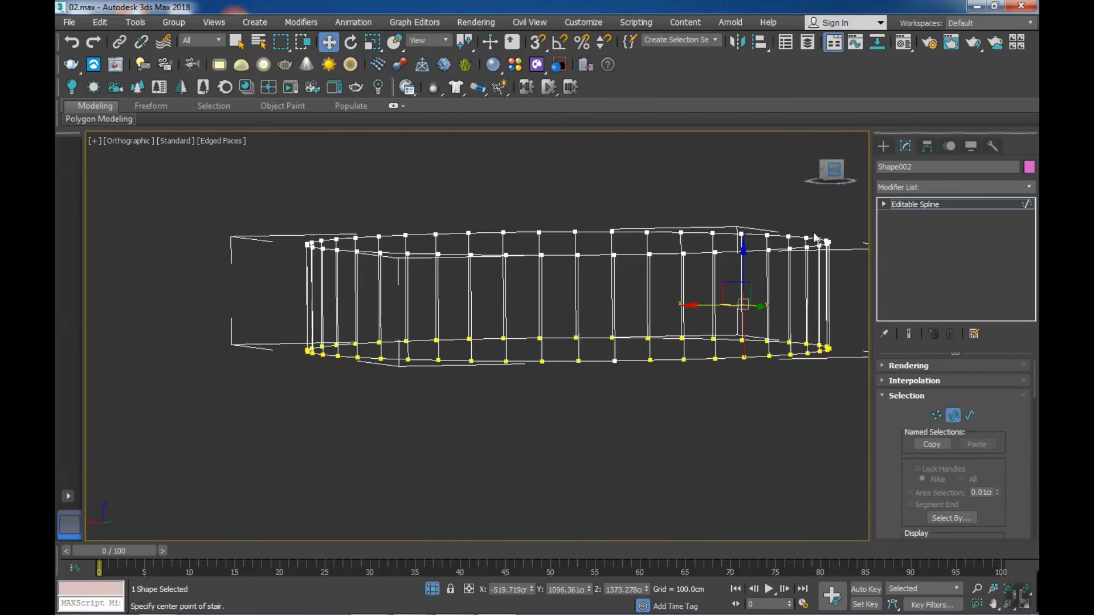
key(k)
drag(242, 298, 243, 299)
scroll(997, 399, down, 2)
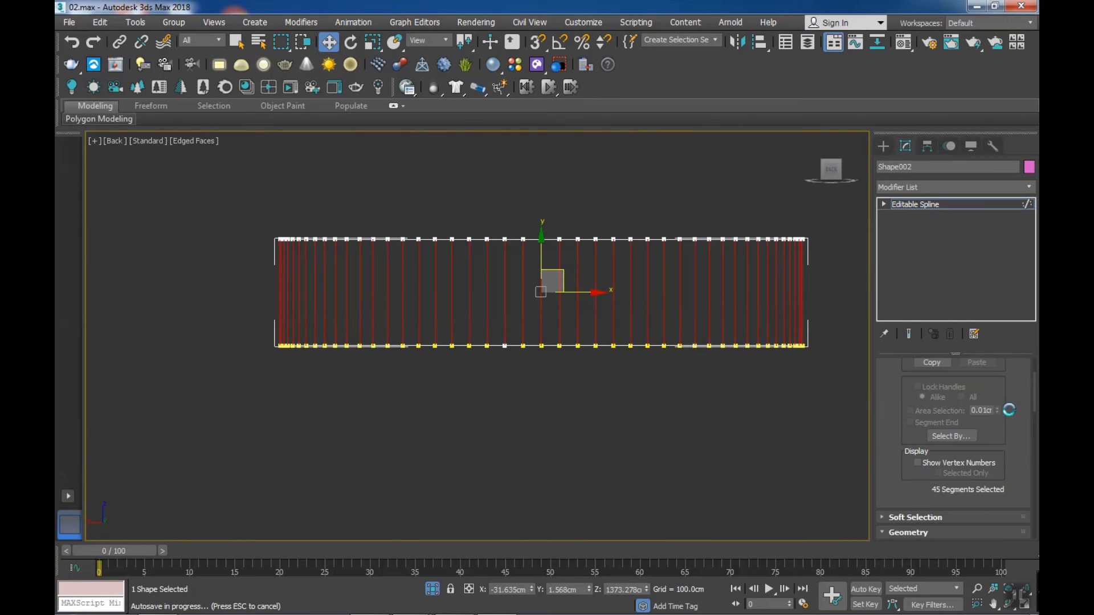
scroll(1018, 460, down, 5)
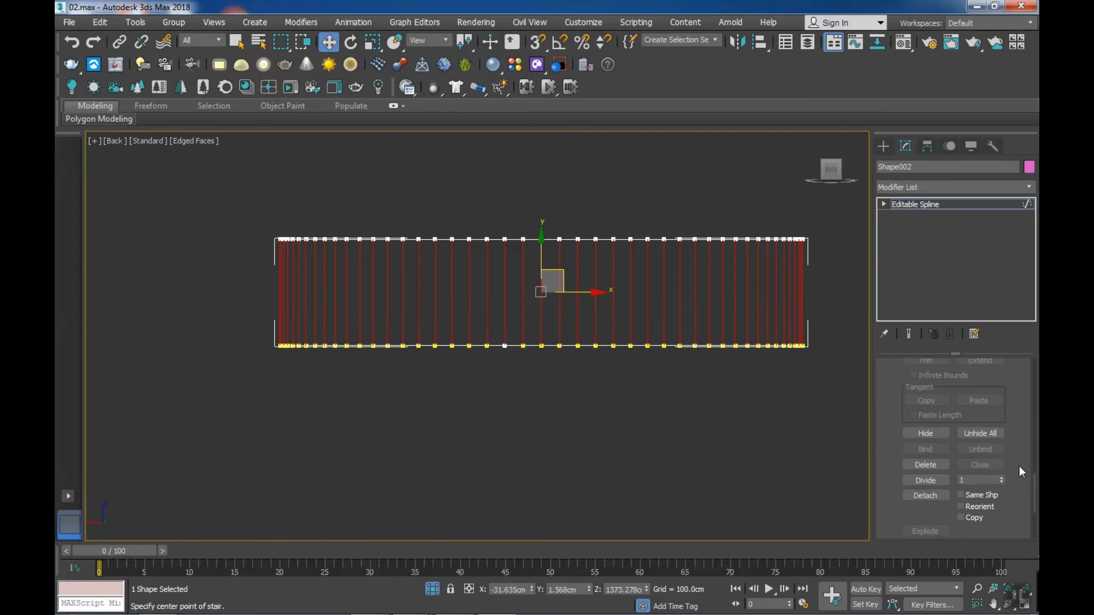
click(525, 433)
alt+middle_drag(461, 430, 502, 418)
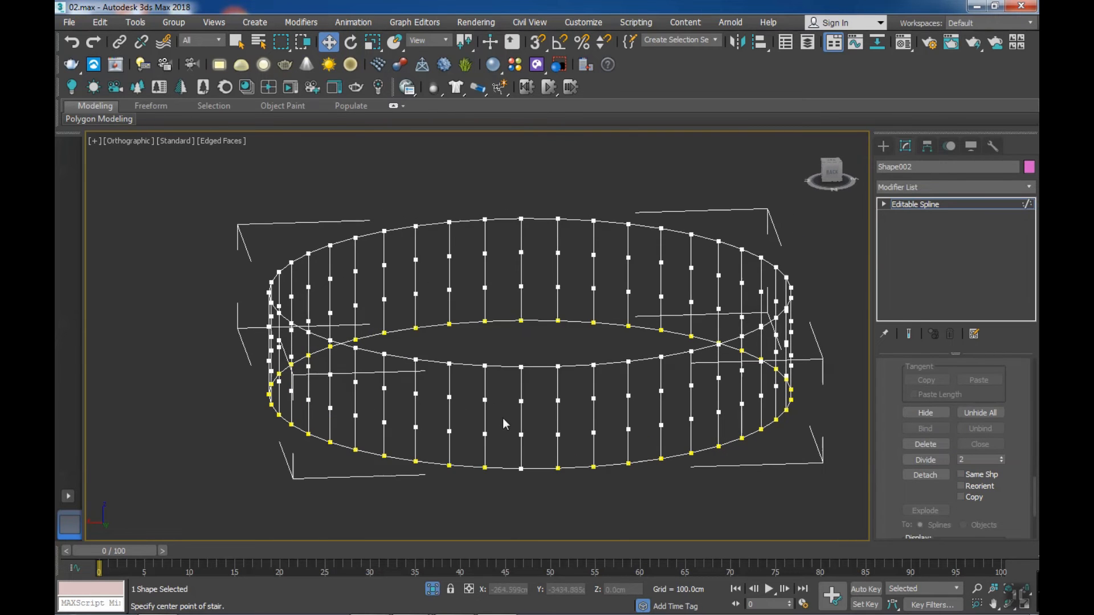
- Draw two vertex-snapped horizontal lines across one bay of the shape, joining the division points of neighbouring verticals
right_click(502, 418)
click(473, 430)
right_click(459, 400)
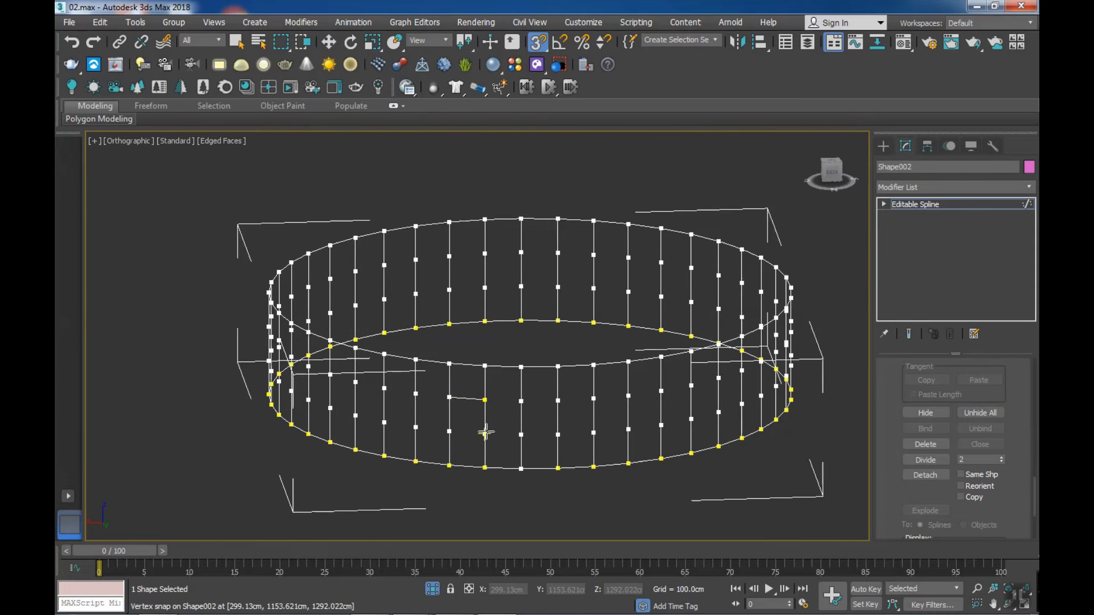
click(485, 433)
scroll(484, 434, up, 2)
click(409, 432)
right_click(408, 430)
- Add the same pair of horizontal lines to the next bays around the ring, skipping three bays between each pair
scroll(456, 445, down, 1)
middle_drag(502, 454, 434, 455)
click(554, 391)
click(552, 438)
alt+middle_drag(616, 459, 579, 402)
alt+middle_drag(618, 440, 584, 406)
click(625, 385)
right_click(625, 384)
click(578, 438)
click(625, 432)
right_click(626, 433)
- Continue adding horizontal line pairs in every fourth bay further around the ring, snapping to the division points
alt+middle_drag(656, 451, 595, 412)
scroll(594, 413, up, 1)
click(638, 387)
right_click(639, 387)
click(586, 444)
click(638, 441)
right_click(639, 441)
alt+middle_drag(653, 471, 594, 462)
click(546, 373)
click(582, 371)
right_click(581, 371)
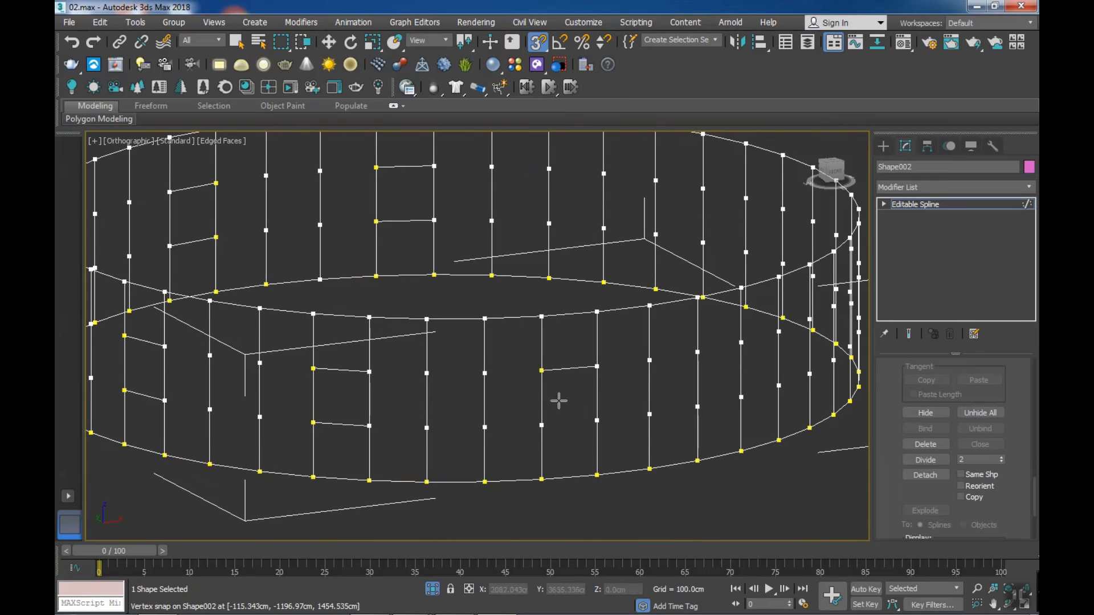
click(597, 421)
right_click(597, 422)
alt+middle_drag(598, 423, 543, 409)
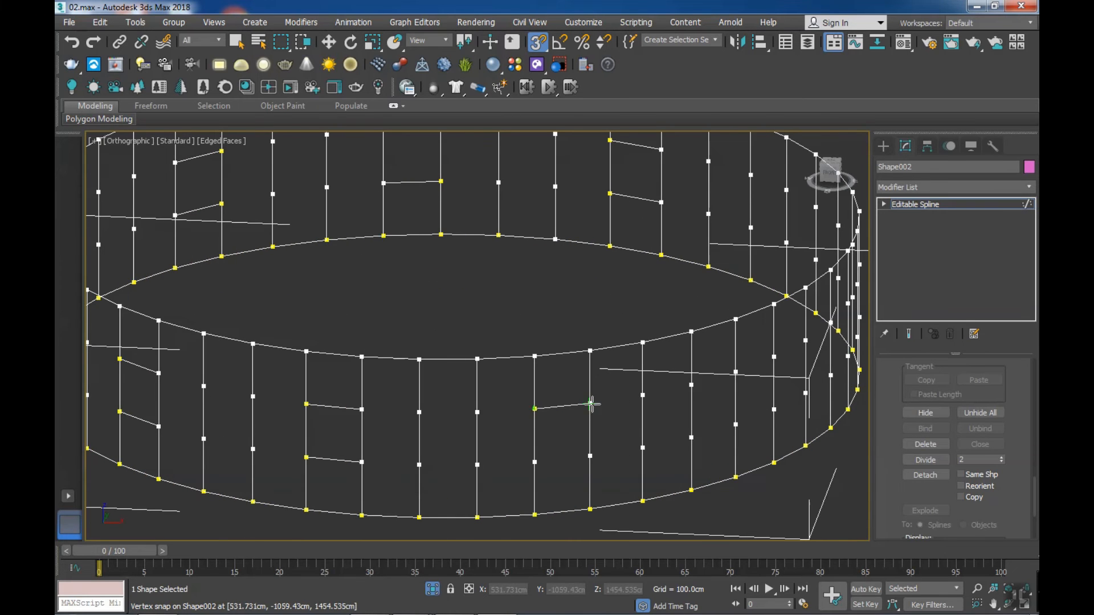
- Complete the horizontal line pairs around the remaining part of the ring, finish the line drawing and leave segment editing
mouse_move(588, 457)
alt+middle_down()
mouse_move(587, 476)
mouse_move(562, 406)
alt+middle_up()
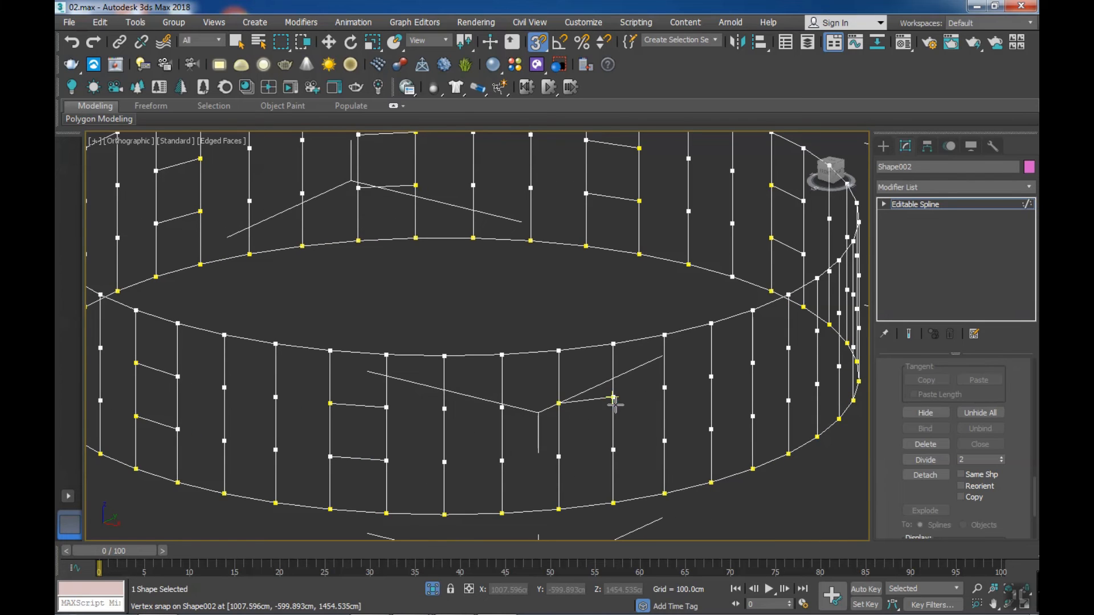
alt+middle_drag(610, 451, 570, 393)
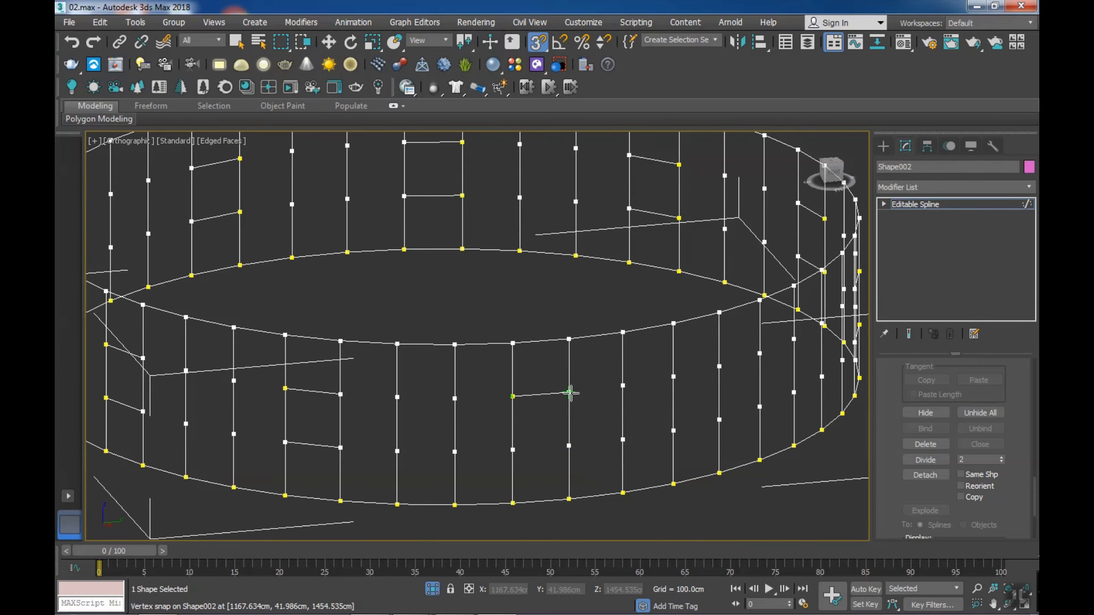
alt+middle_drag(567, 449, 509, 414)
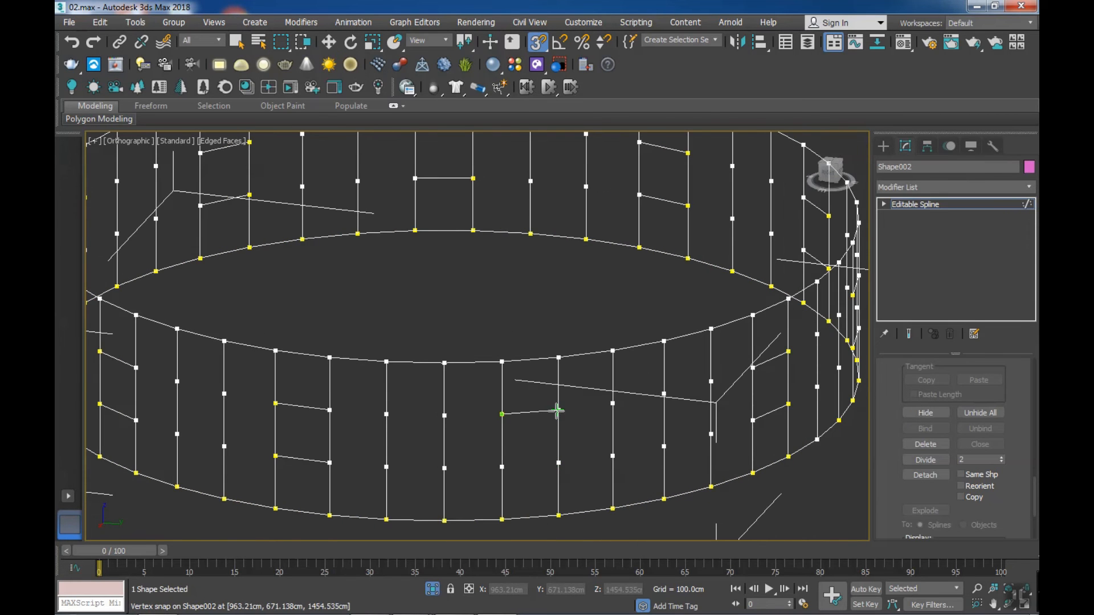
alt+middle_drag(593, 468, 573, 472)
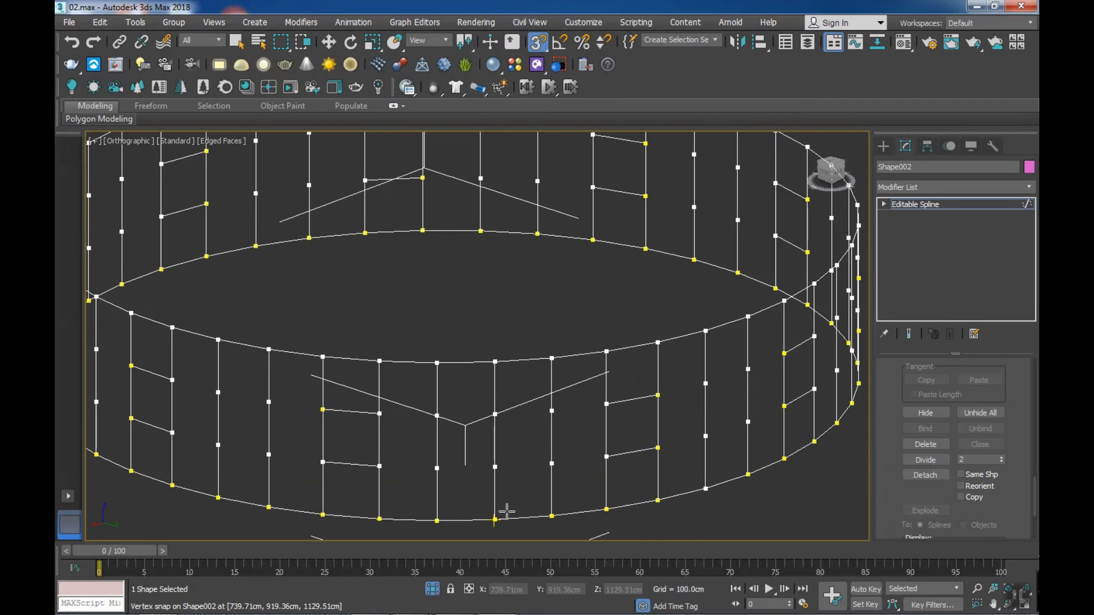
alt+middle_drag(507, 512, 567, 514)
right_click(604, 494)
scroll(615, 485, down, 5)
alt+middle_drag(638, 501, 665, 436)
click(915, 204)
scroll(667, 393, up, 5)
alt+middle_drag(666, 385, 673, 403)
click(618, 165)
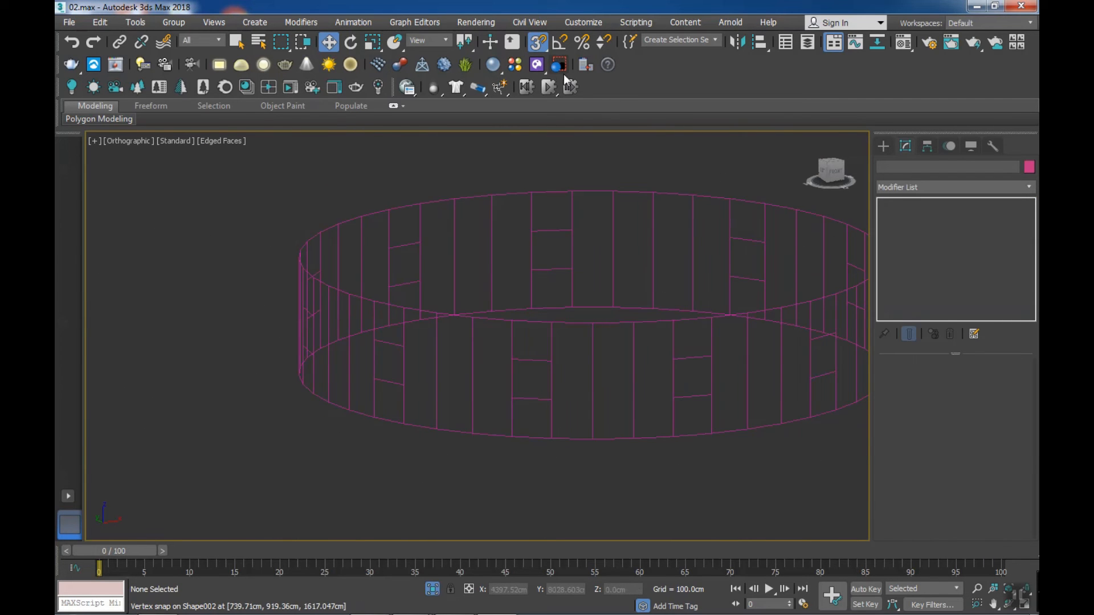
- Select the finished frame shape and apply a Sweep modifier to it
click(643, 428)
key(z)
click(975, 187)
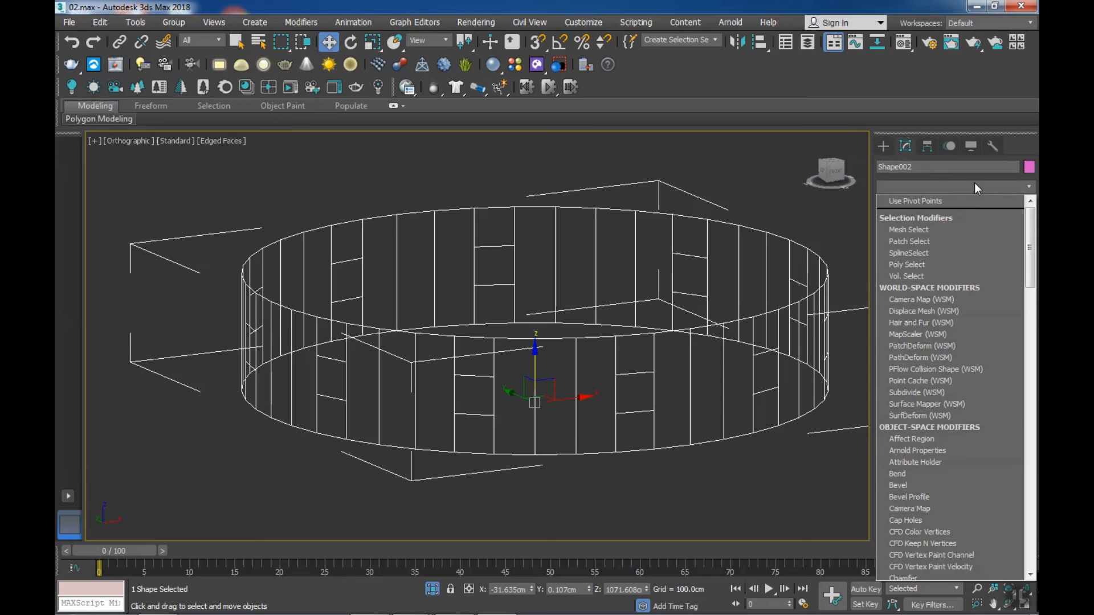
text(sw)
click(916, 270)
scroll(554, 384, up, 3)
mouse_move(563, 438)
alt+middle_down()
mouse_move(554, 385)
mouse_move(564, 431)
alt+middle_up()
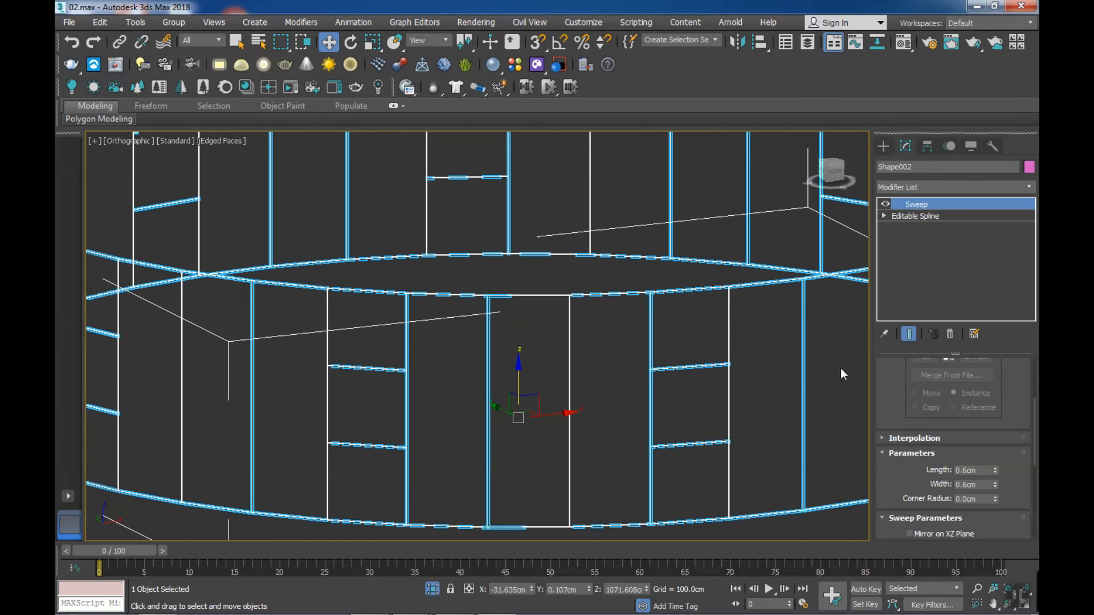
- Set the frame's swept rectangular section to 15 cm long and 10 cm wide
drag(995, 470, 995, 421)
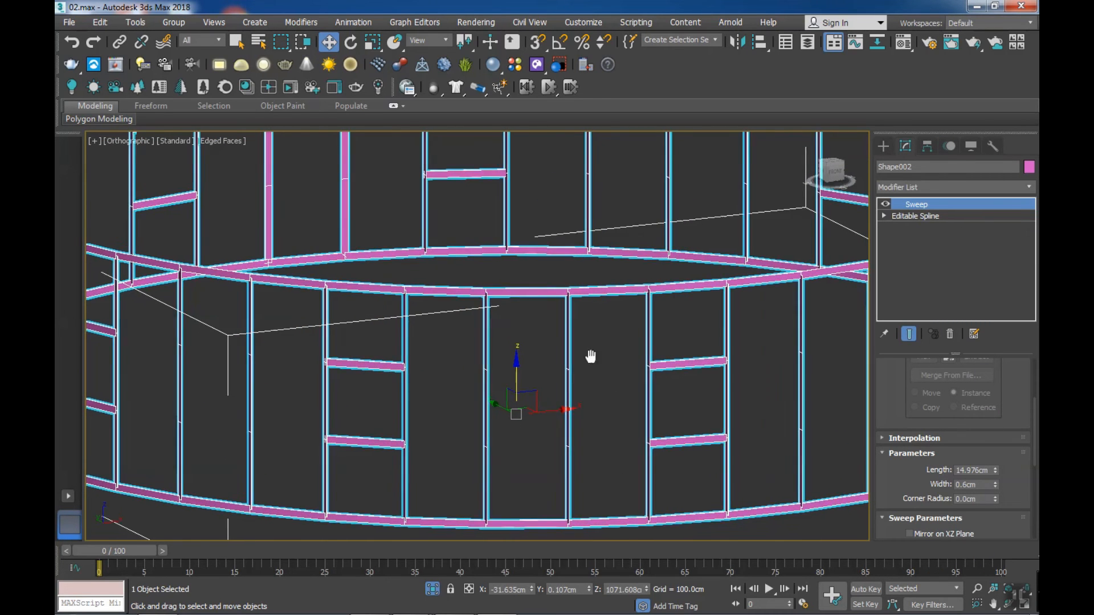
scroll(626, 342, up, 3)
scroll(644, 329, up, 3)
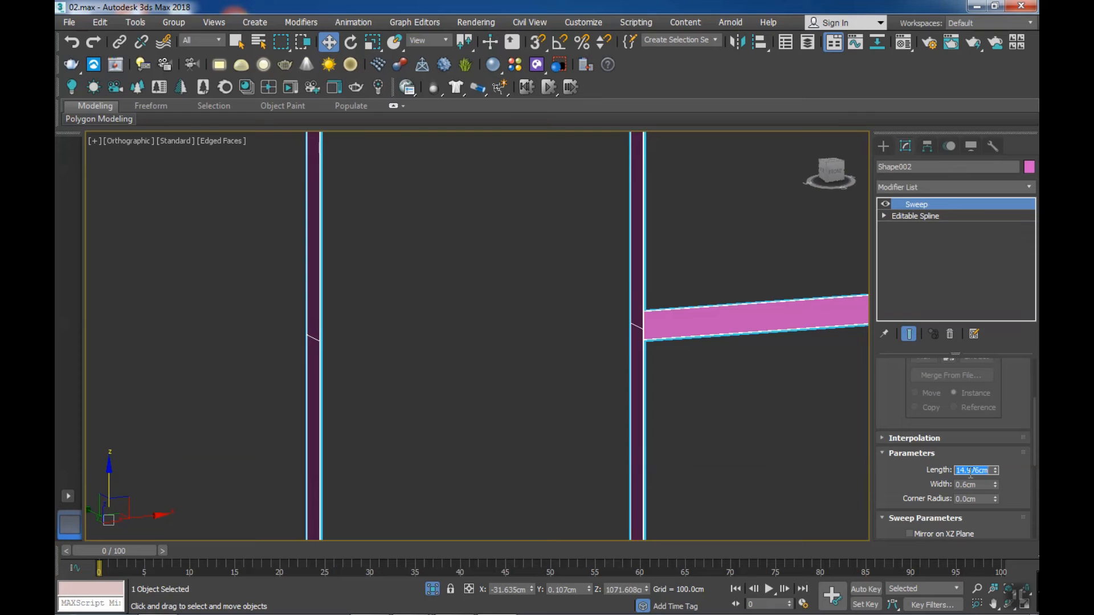
drag(997, 484, 928, 115)
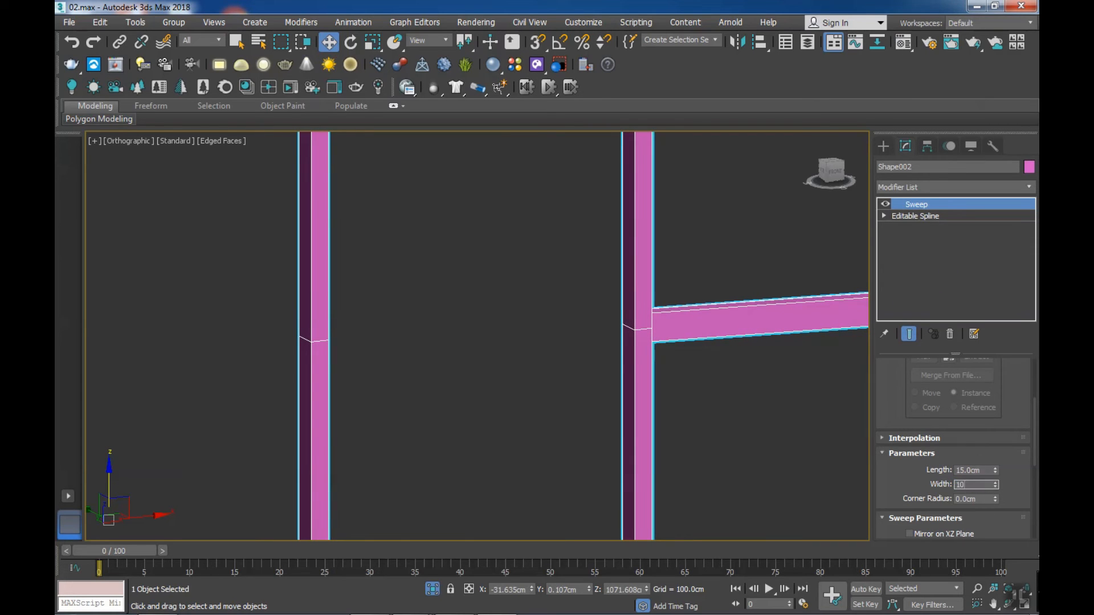
key(Return)
middle_drag(705, 427, 692, 403)
scroll(692, 403, down, 5)
middle_drag(814, 455, 738, 422)
scroll(738, 422, up, 2)
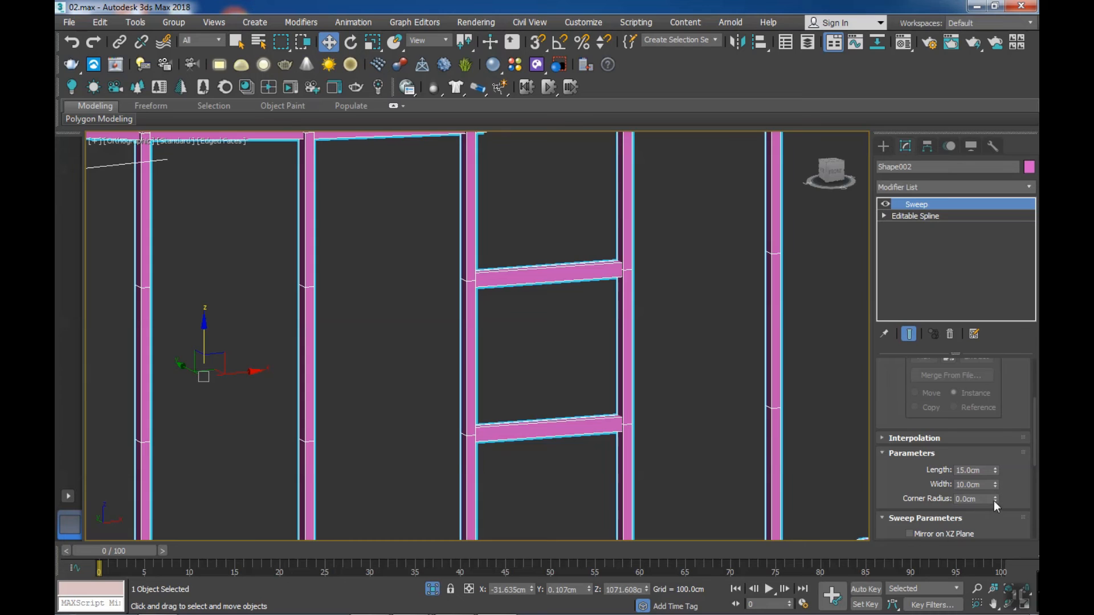
- Round the swept frame's section with a corner radius of about 0.75 cm
drag(996, 499, 997, 490)
middle_drag(679, 434, 614, 390)
scroll(560, 410, up, 8)
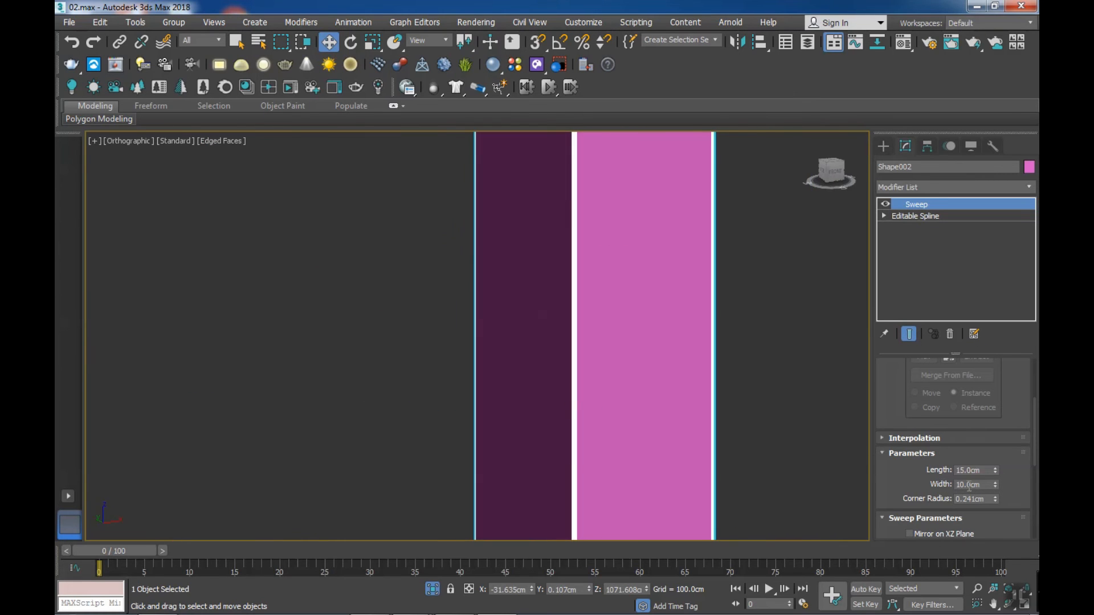
drag(994, 489, 949, 359)
scroll(735, 422, down, 7)
middle_drag(719, 424, 591, 418)
scroll(735, 353, up, 7)
scroll(736, 355, down, 4)
scroll(737, 355, down, 8)
scroll(696, 423, up, 3)
scroll(696, 390, down, 5)
alt+middle_drag(652, 433, 555, 444)
- End the isolation, select the swept frame together with the thin panel ring, and isolate the two objects
click(432, 591)
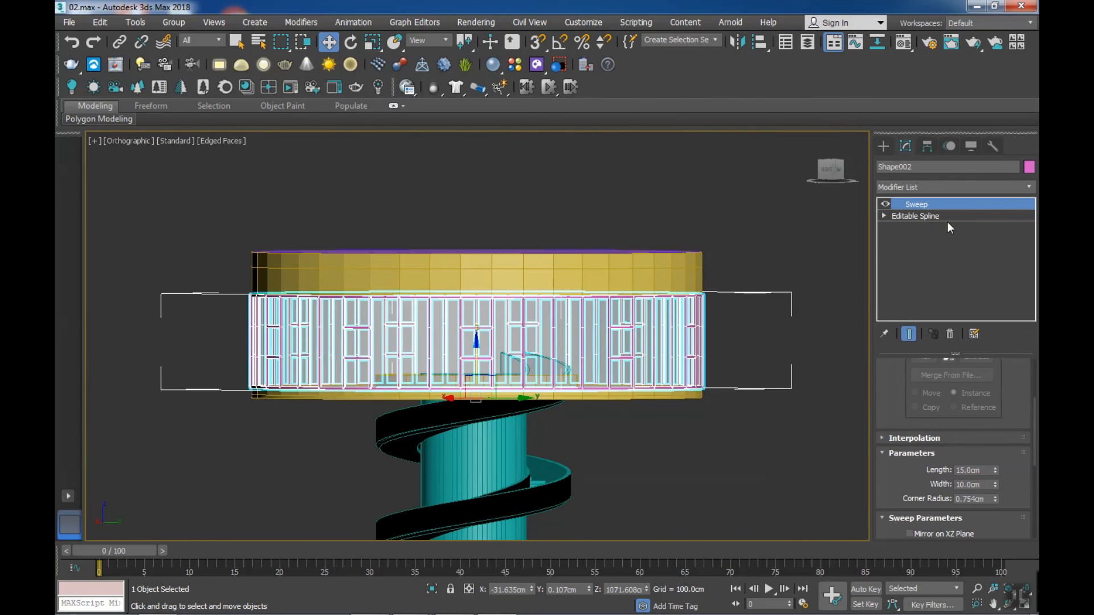
click(789, 258)
scroll(626, 292, up, 5)
click(623, 290)
ctrl+click(593, 288)
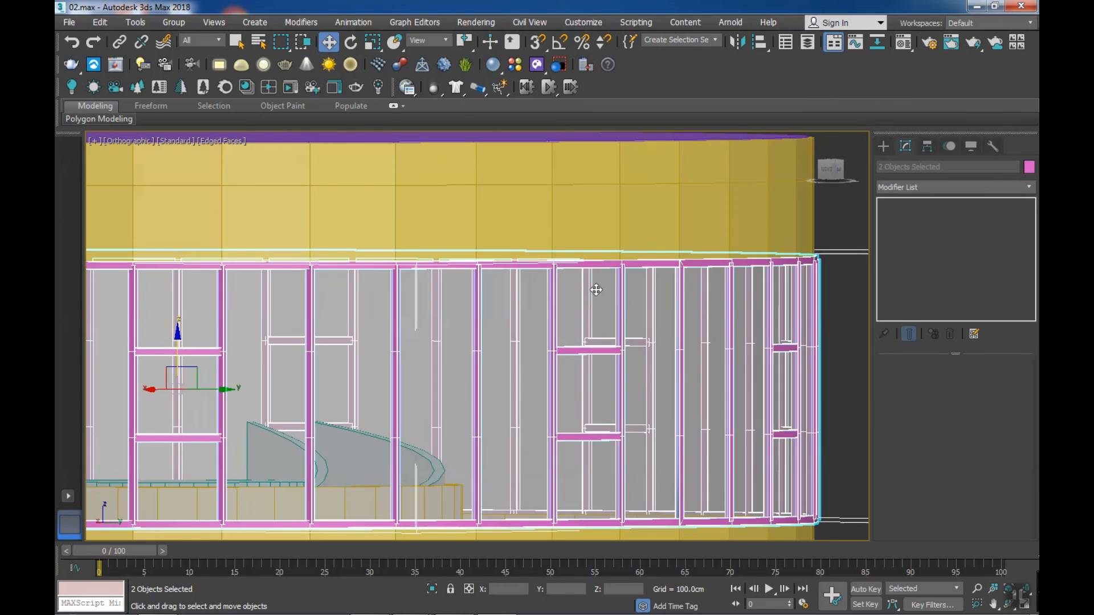
key(alt+q)
alt+middle_drag(651, 348, 641, 371)
click(605, 455)
scroll(563, 361, up, 2)
click(833, 173)
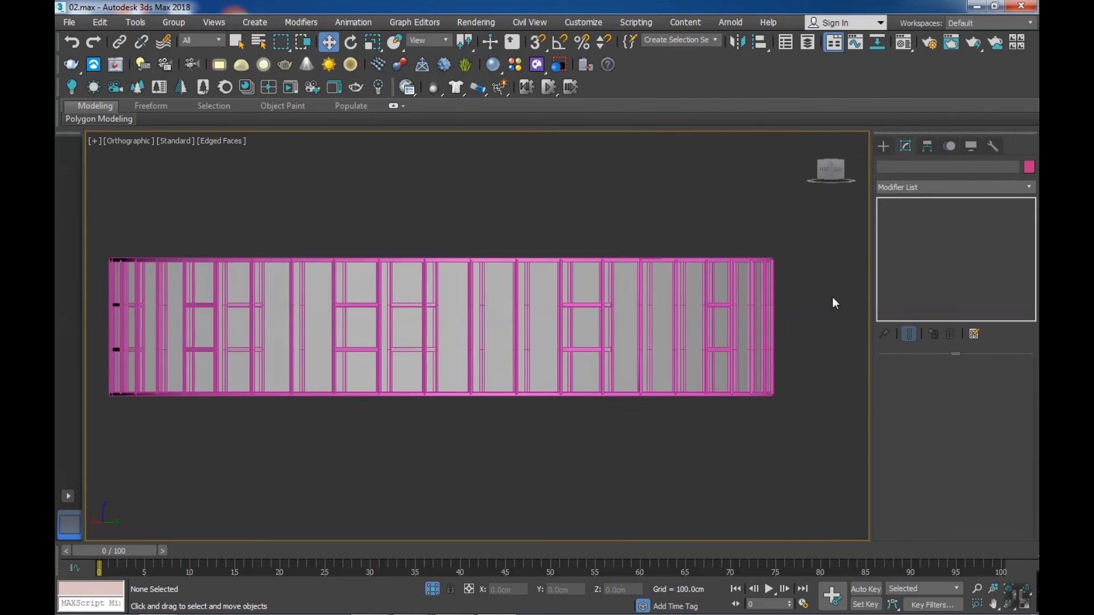
- Add an Edit Poly modifier above the Sweep on the frame and show its sub-object levels
scroll(711, 263, up, 4)
click(711, 263)
click(928, 189)
key(w)
key(e)
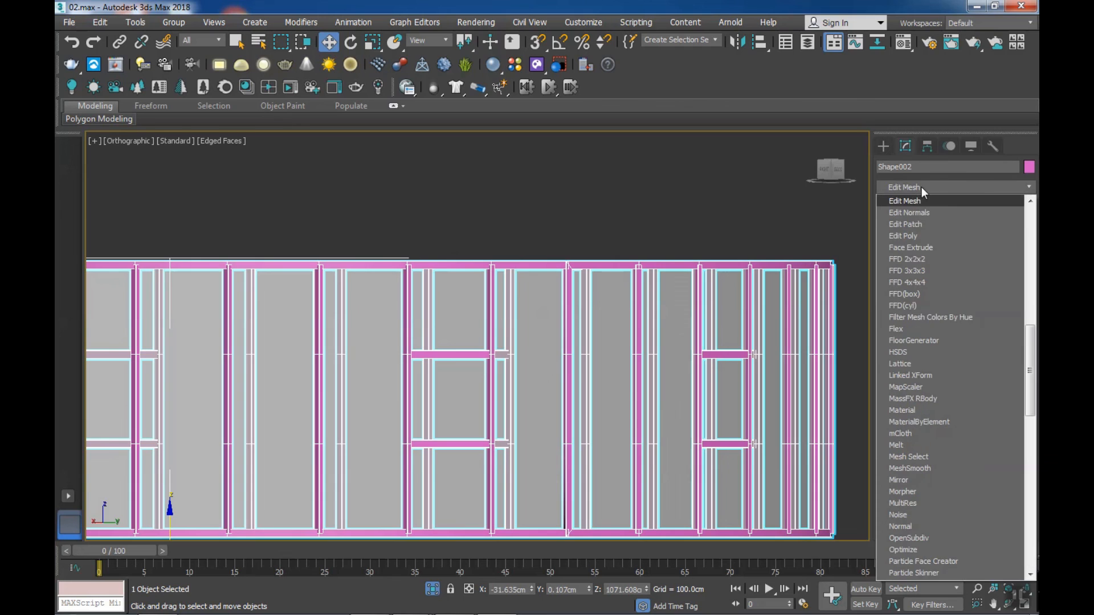
click(919, 237)
click(897, 204)
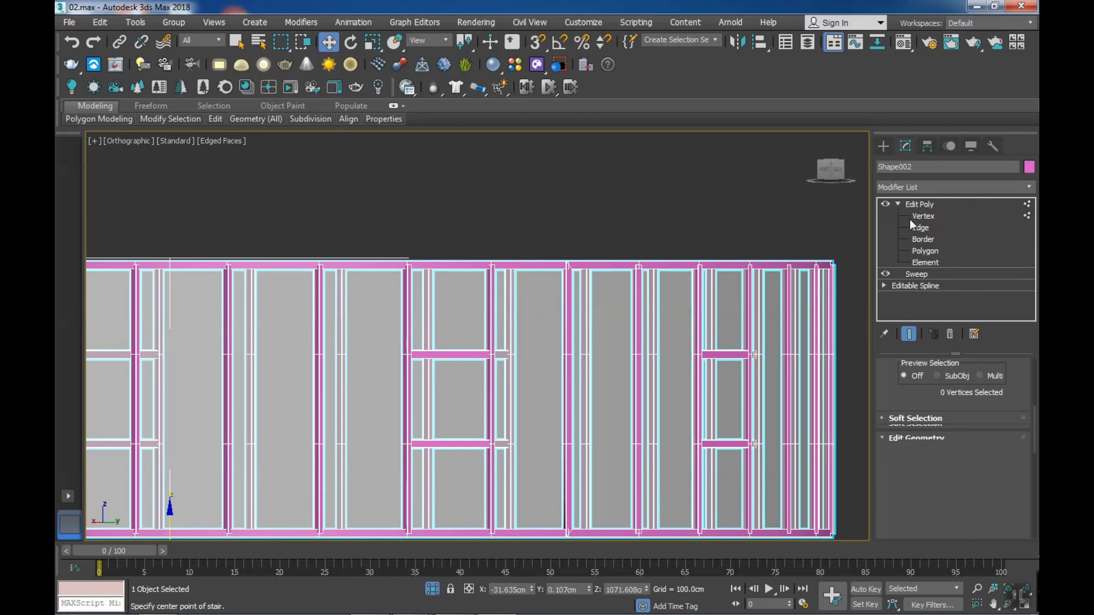
- Select the frame's upper row of vertices and lower it to about Z 1610 cm in the front view
click(910, 216)
key(z)
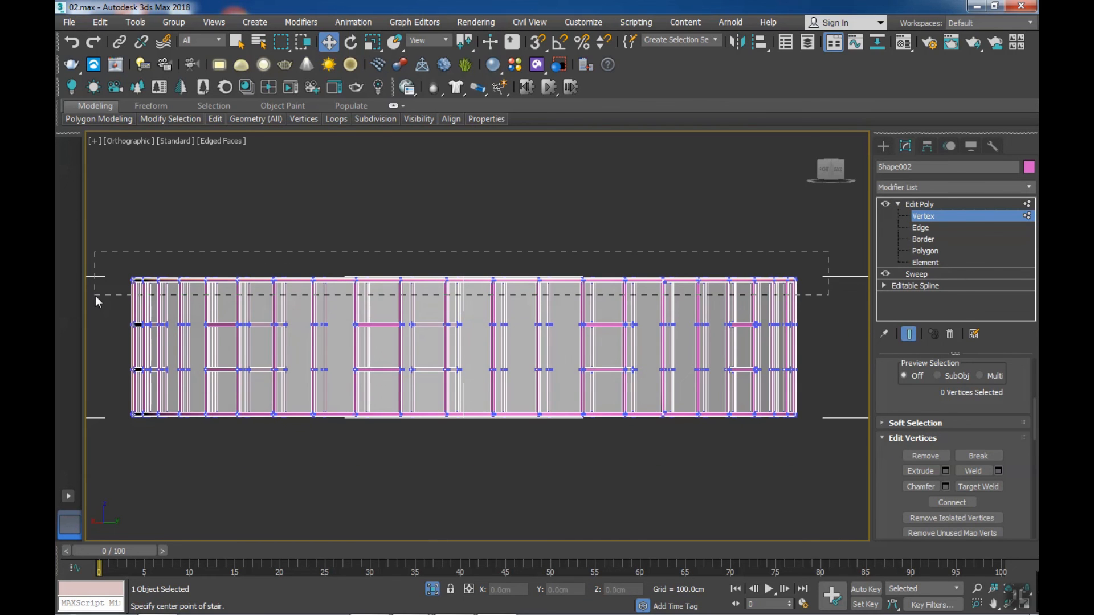
key(ctrl+a)
scroll(459, 274, up, 5)
key(f)
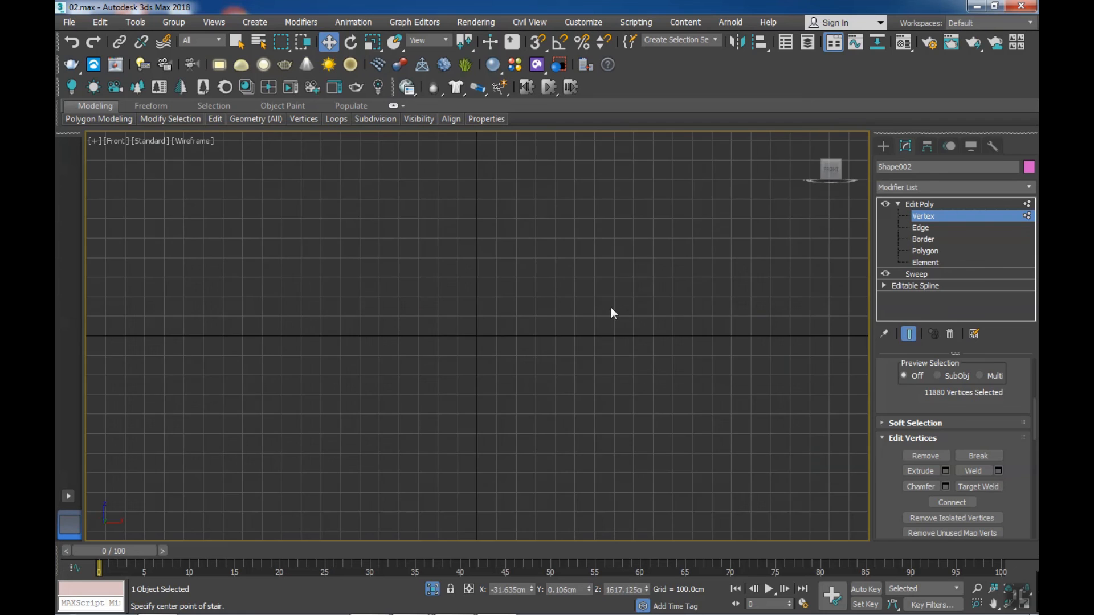
key(F4)
scroll(489, 381, up, 3)
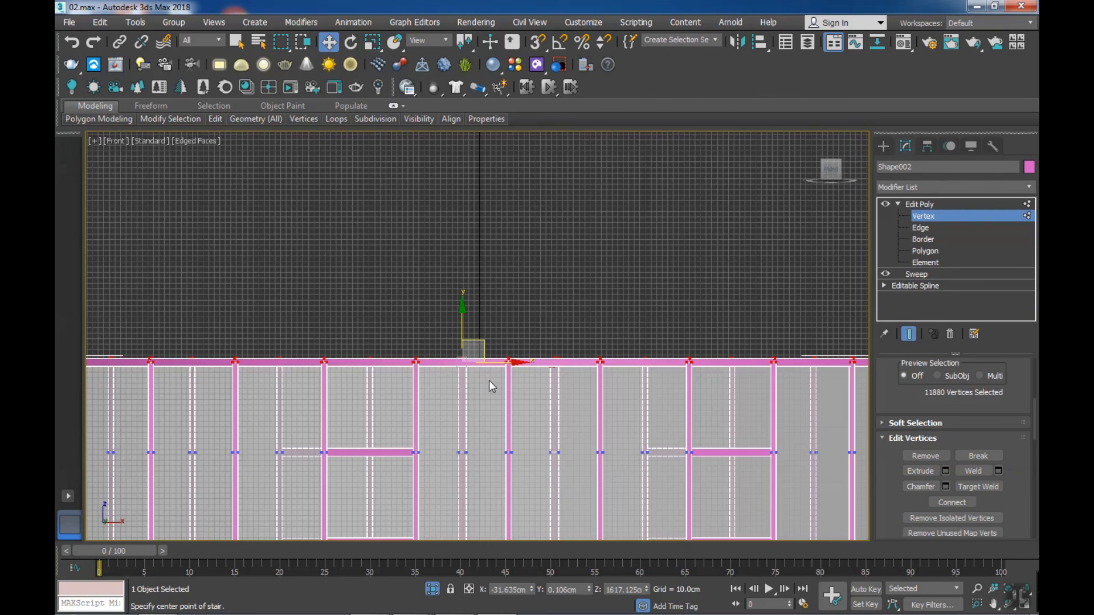
scroll(491, 245, up, 6)
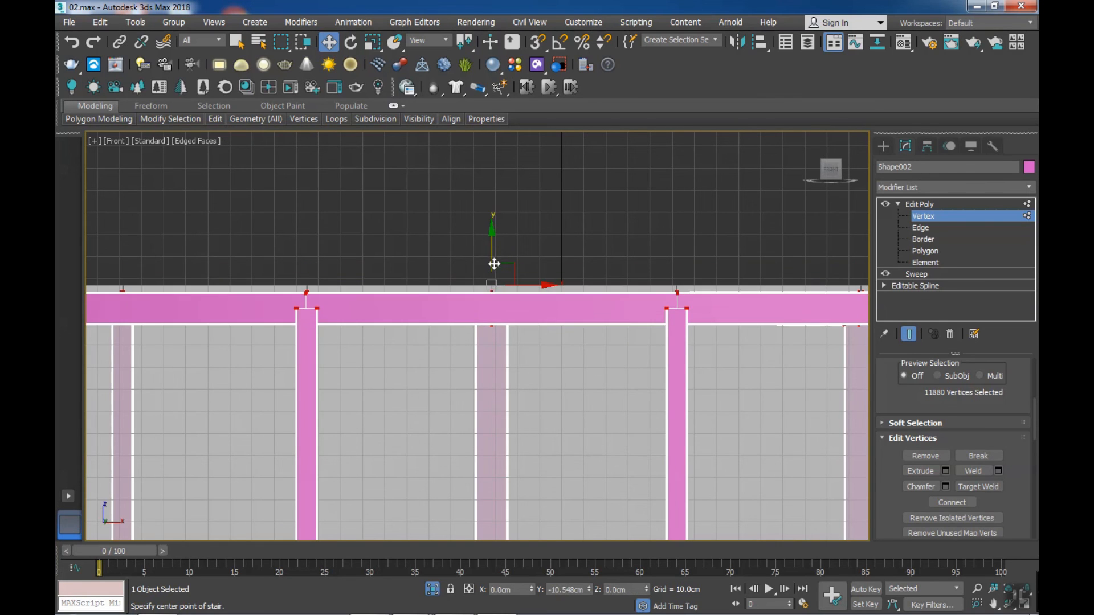
scroll(570, 308, down, 5)
scroll(604, 402, down, 3)
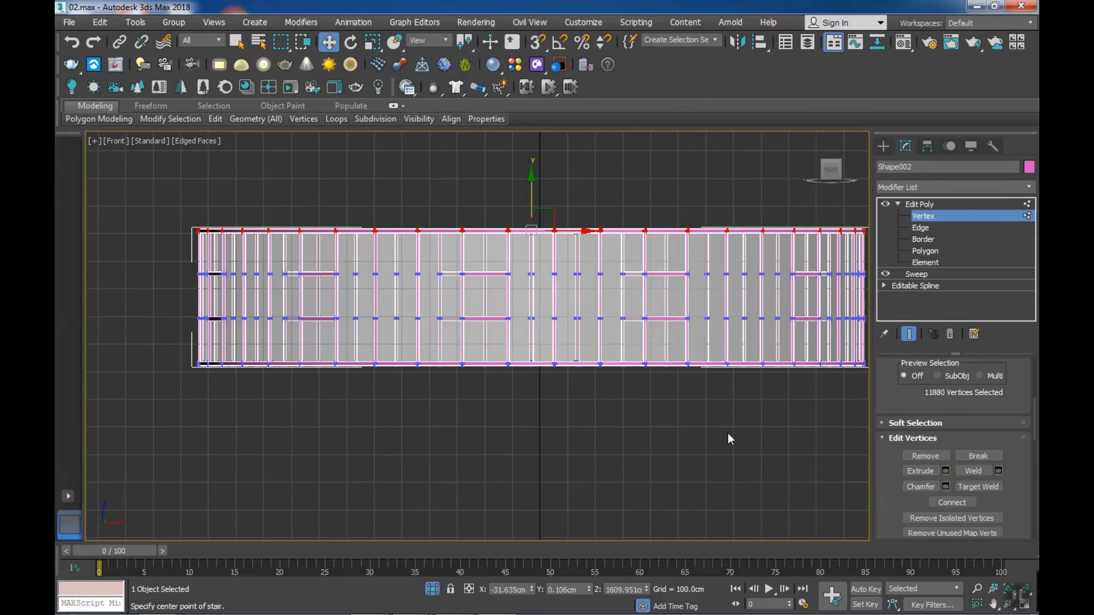
- Raise the frame's lowest row of vertices slightly, to about Z 1130 cm
scroll(427, 332, up, 8)
mouse_move(508, 342)
mouse_down()
mouse_move(508, 309)
mouse_move(509, 322)
mouse_up()
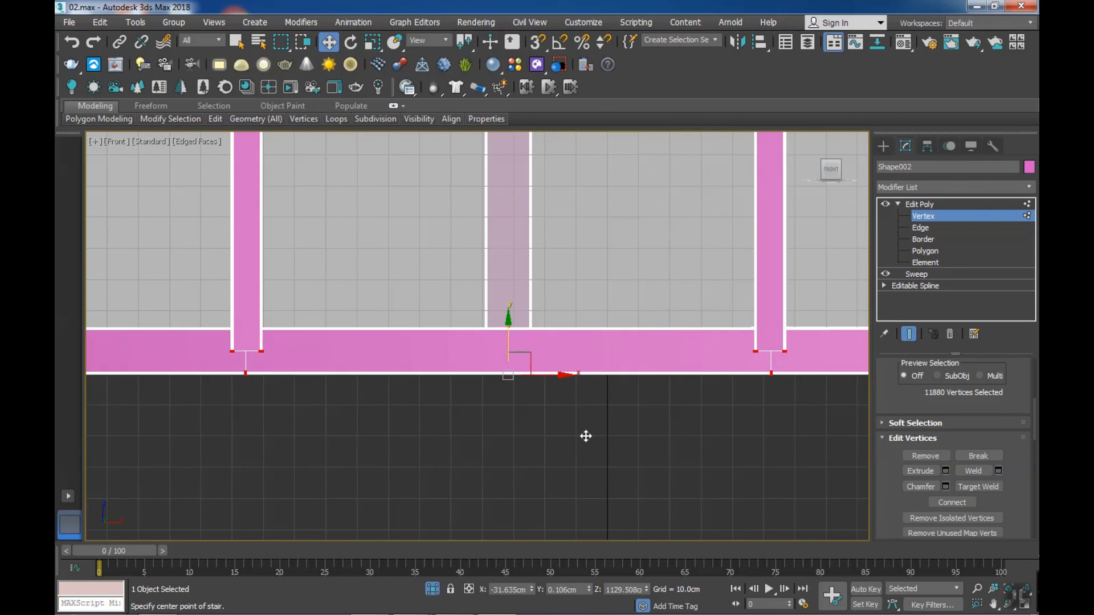
click(585, 437)
scroll(580, 435, down, 8)
- Return to perspective, finish vertex editing, deselect the frame and end the isolation to show the whole building
key(p)
alt+middle_drag(528, 460, 527, 412)
scroll(512, 407, up, 3)
click(915, 215)
click(639, 411)
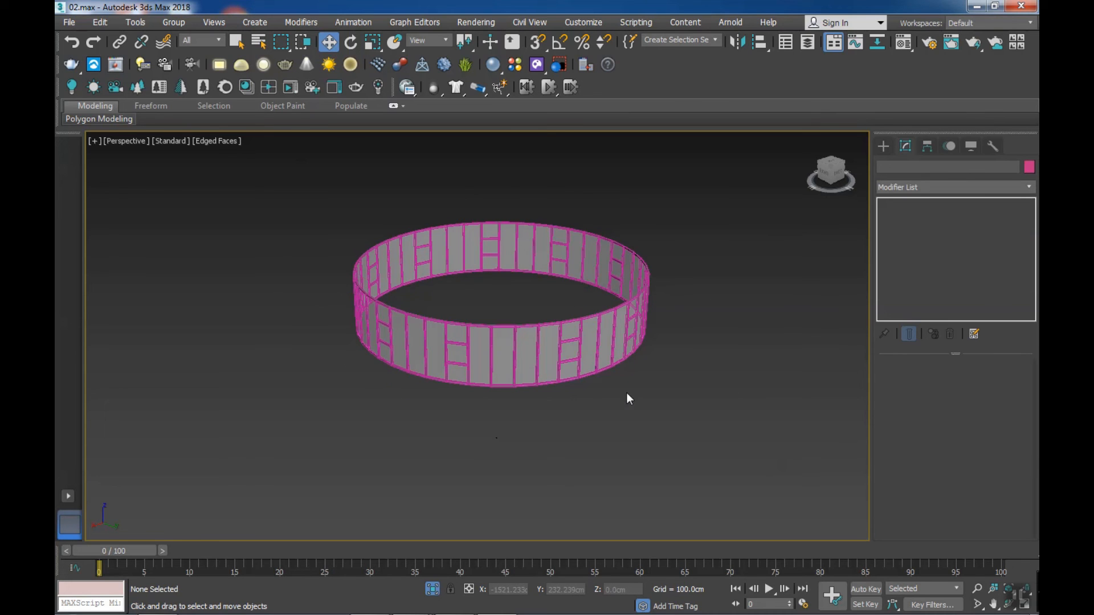
click(433, 589)
alt+middle_drag(530, 448, 575, 433)
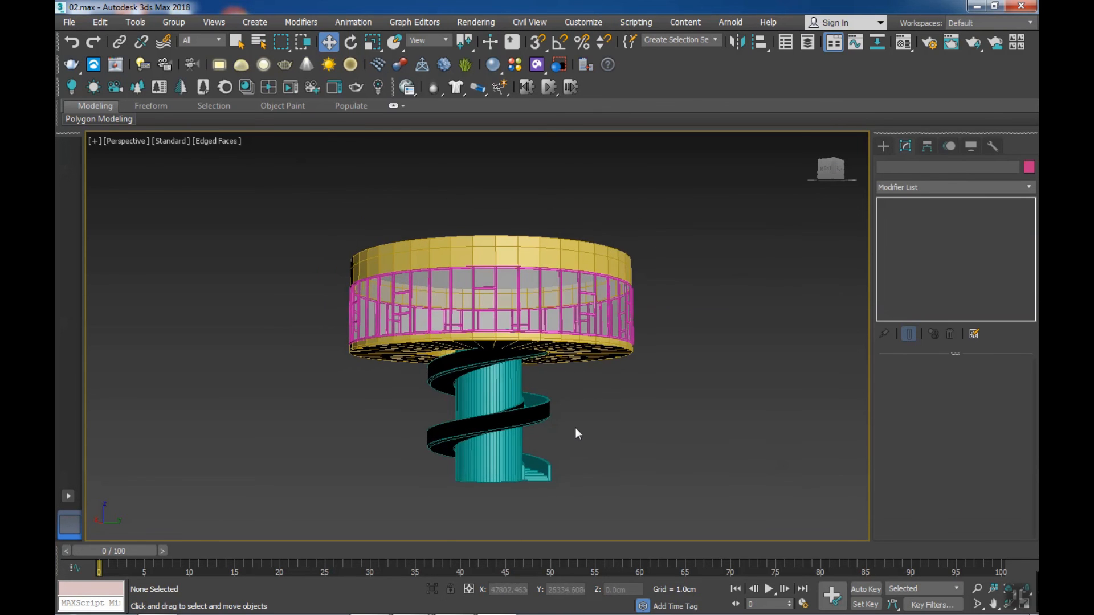